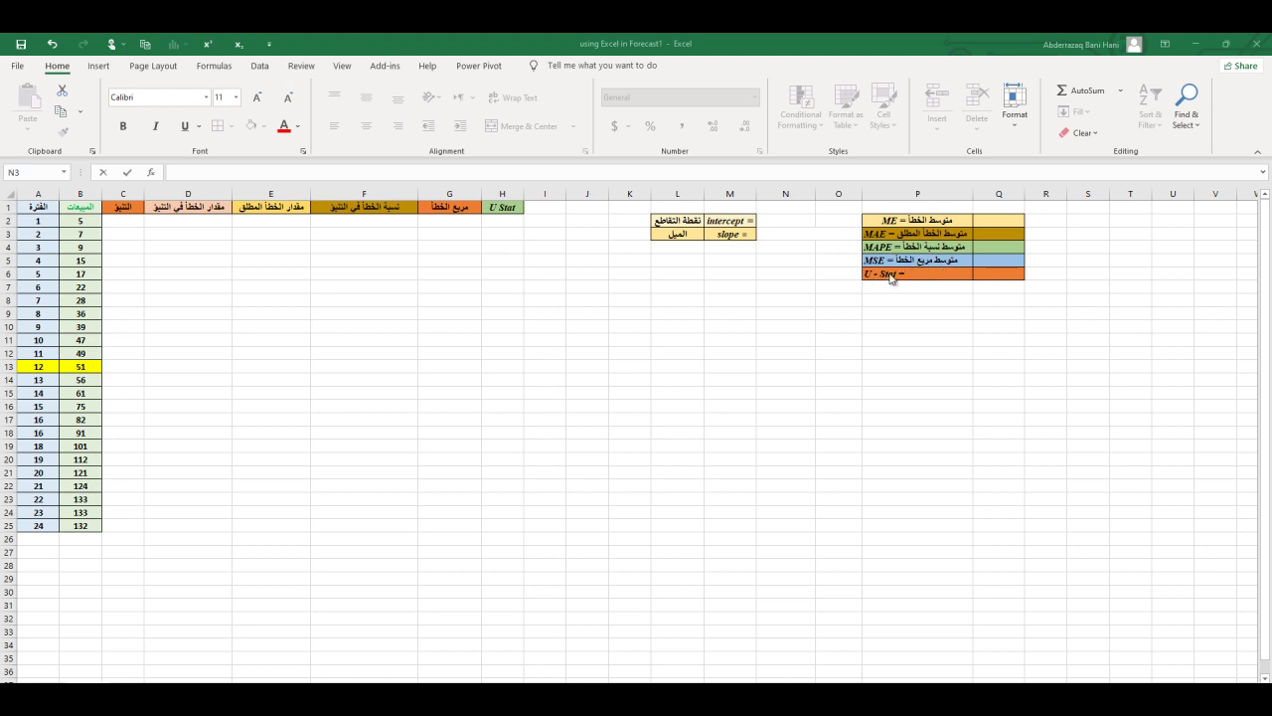
- Compare the names given to the intercept and slope result cells with ordinary unnamed cells
shift+click(784, 220)
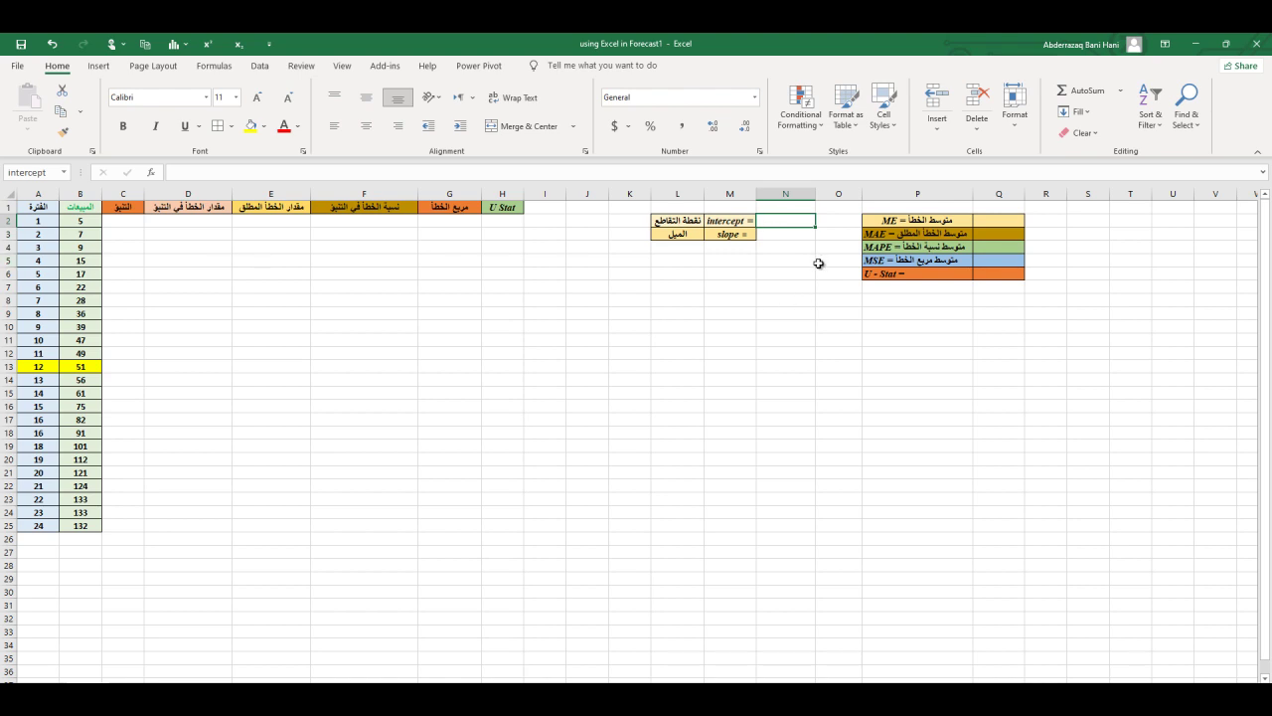
click(789, 234)
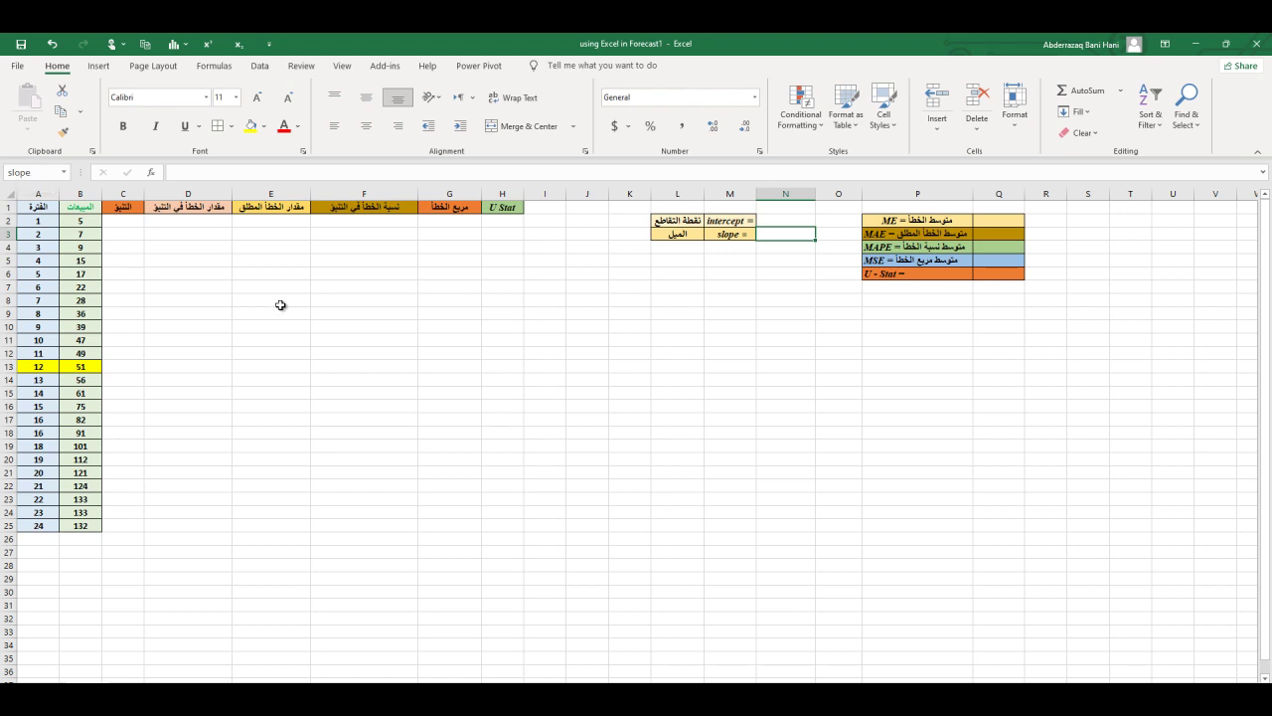
click(782, 220)
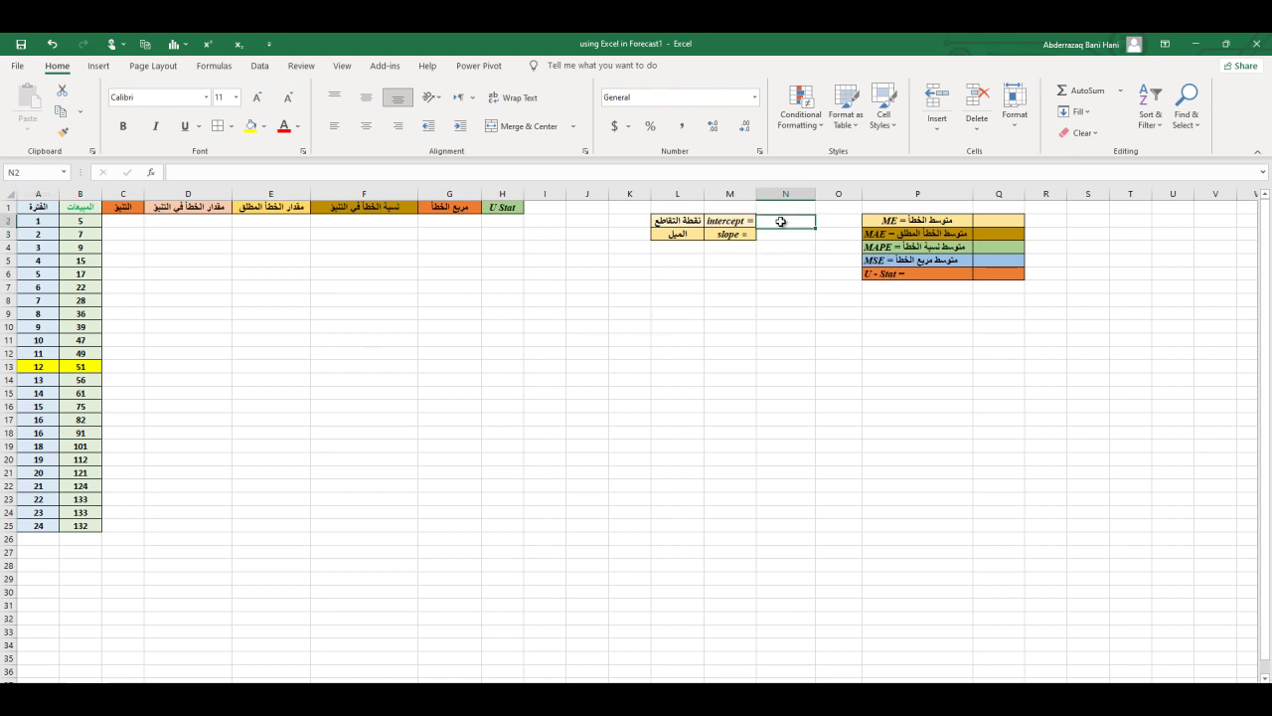
click(789, 234)
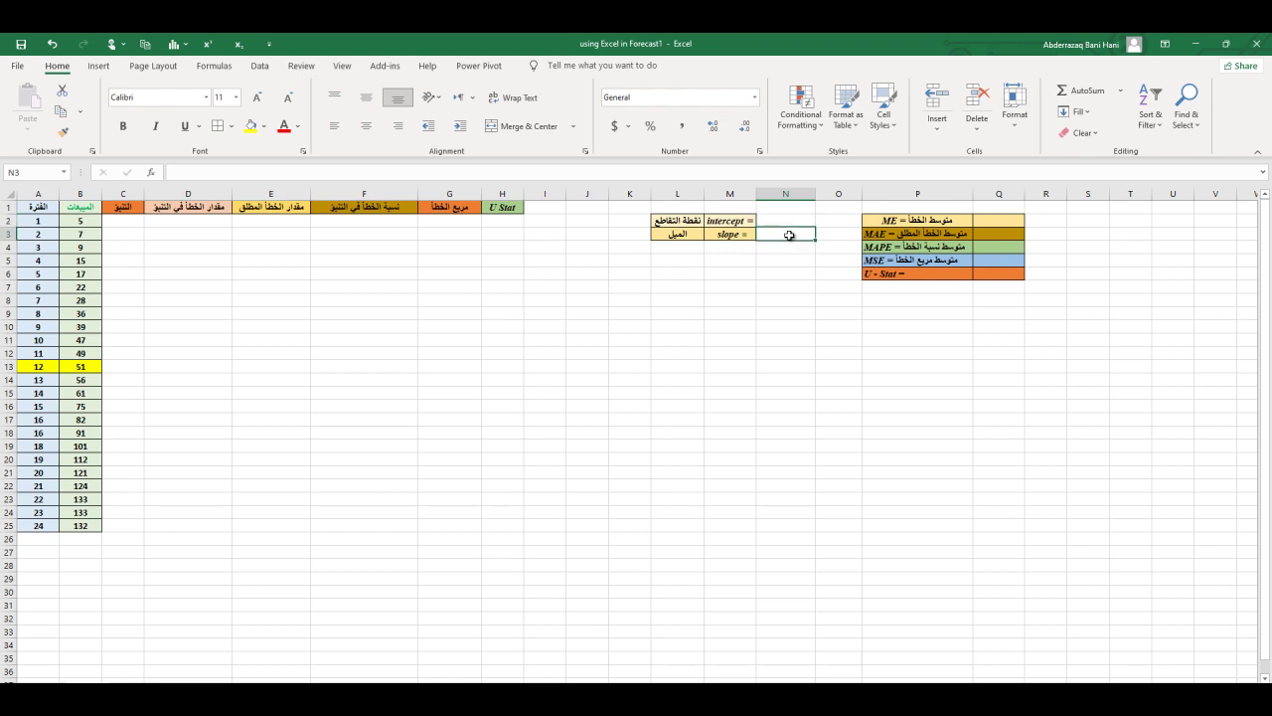
click(788, 220)
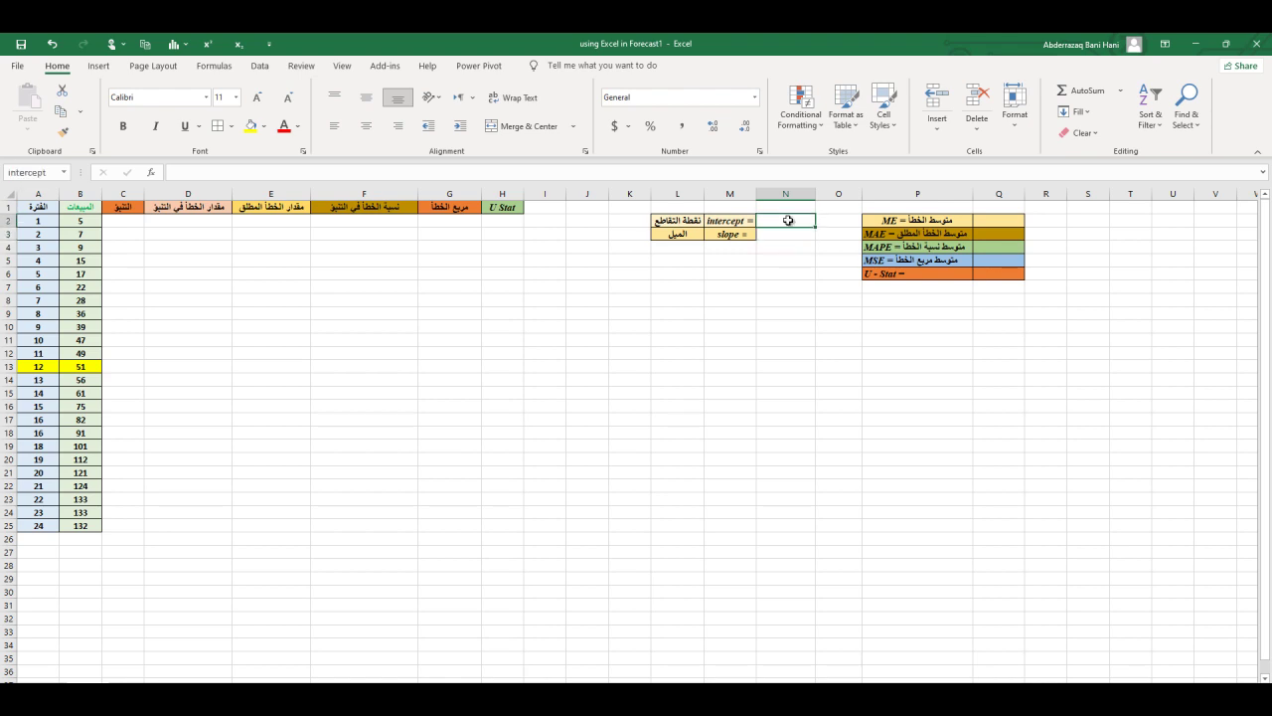
click(790, 234)
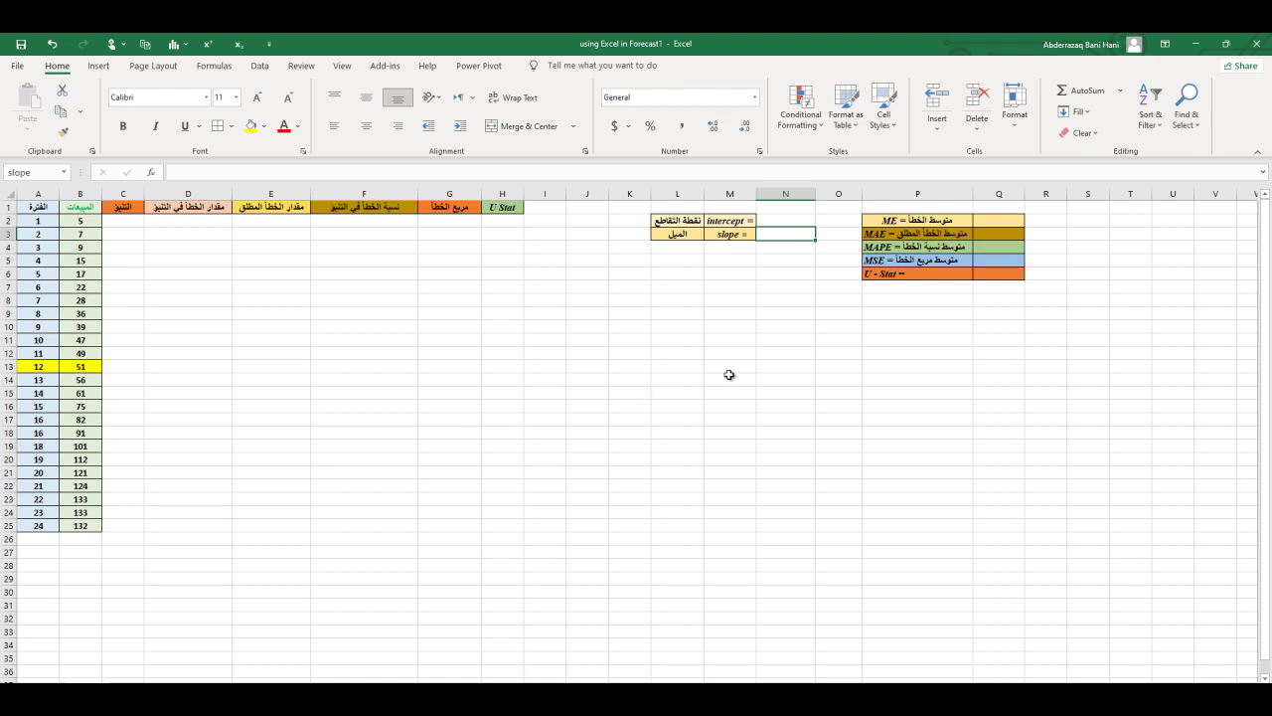
click(792, 221)
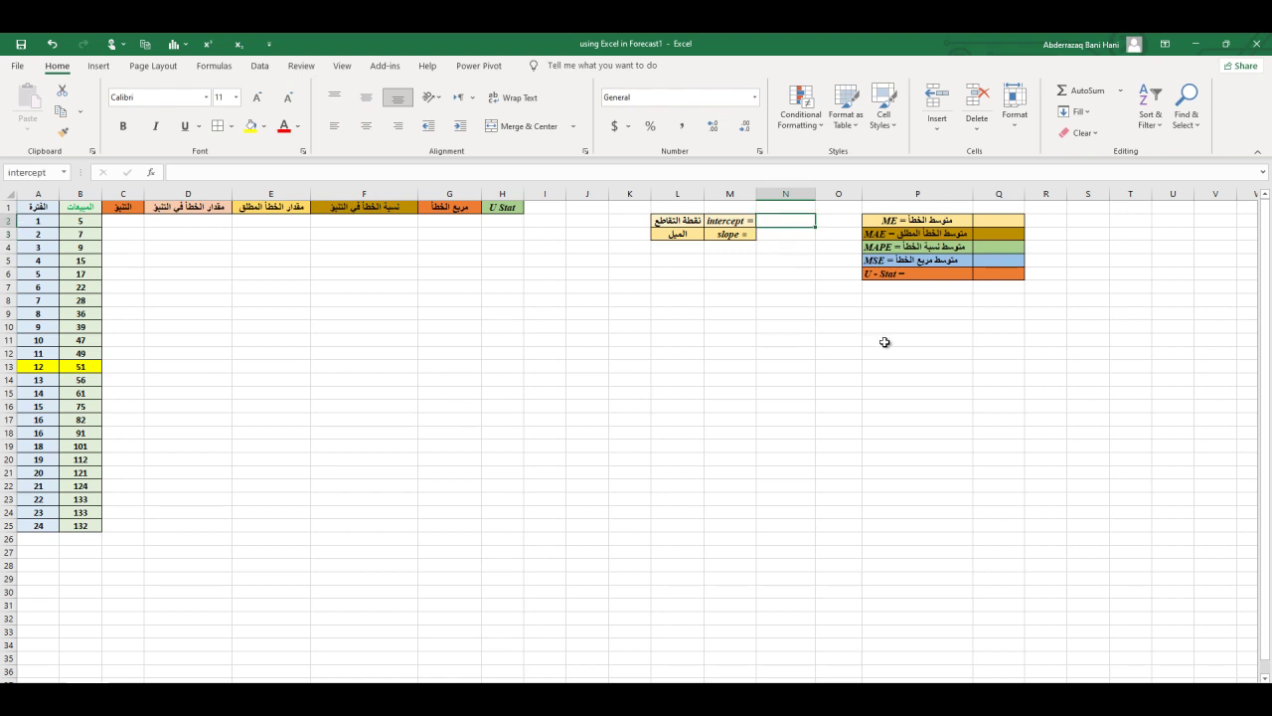
click(799, 264)
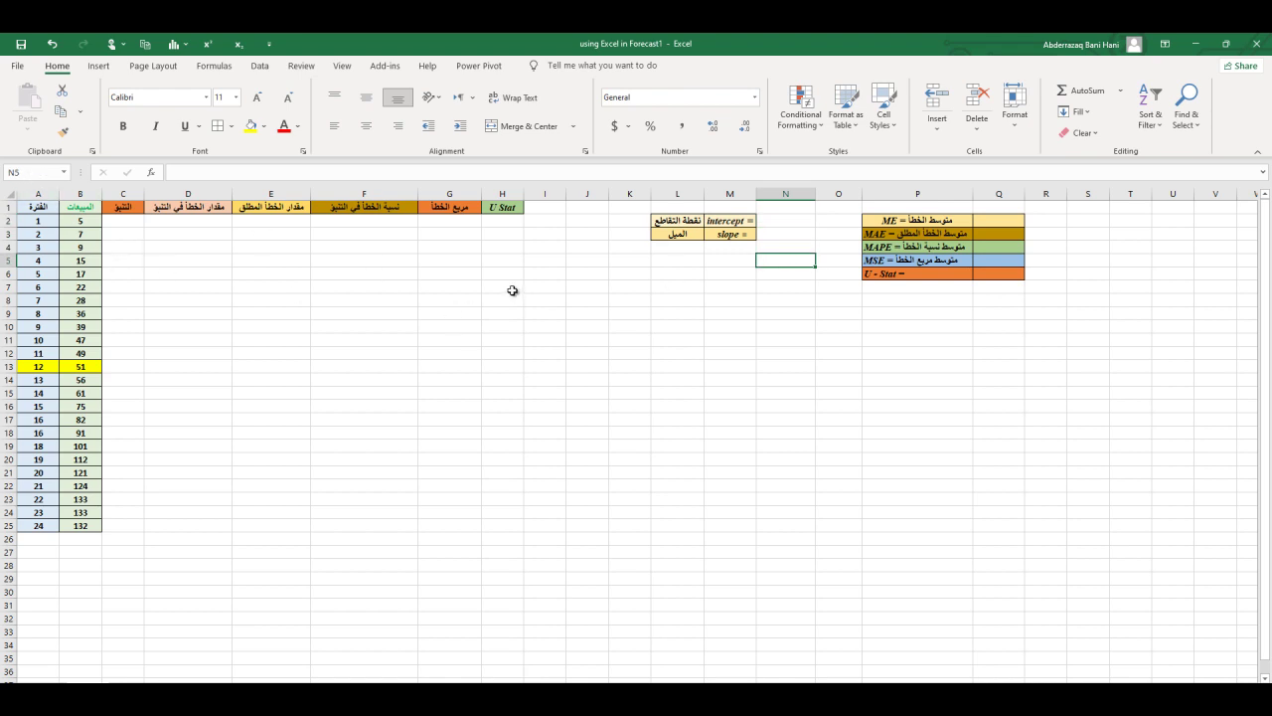
click(512, 288)
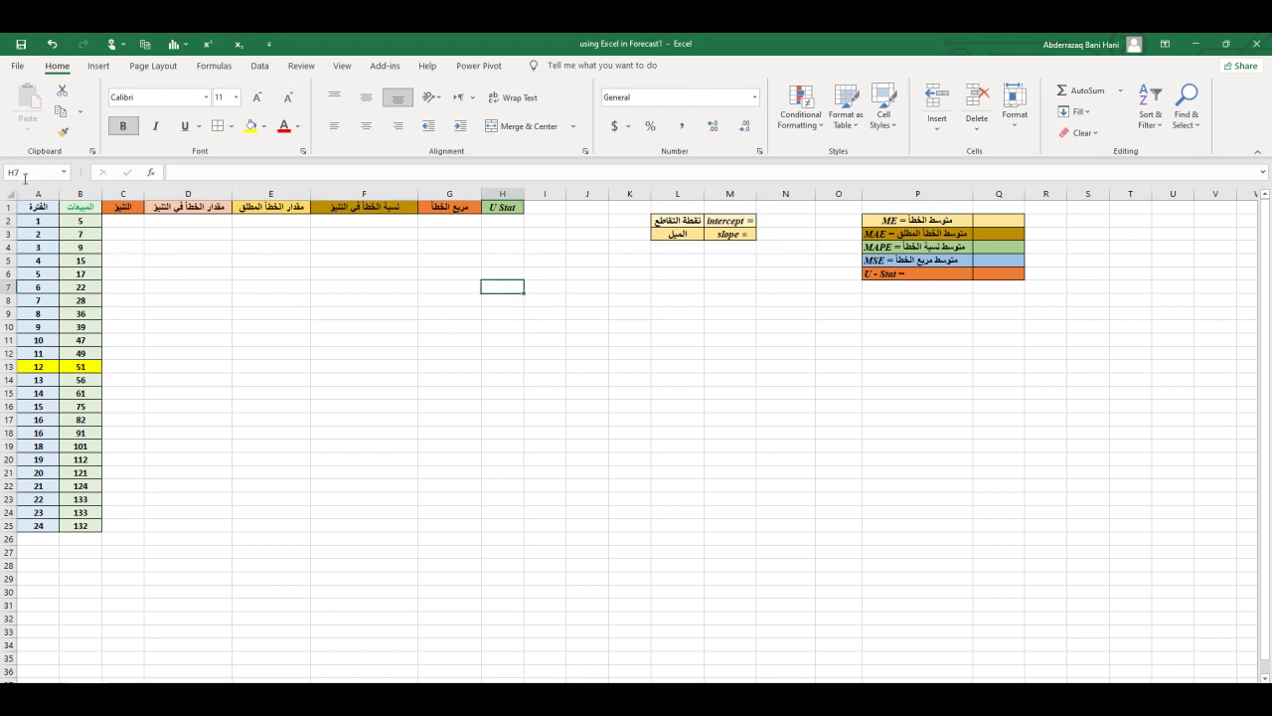
click(768, 221)
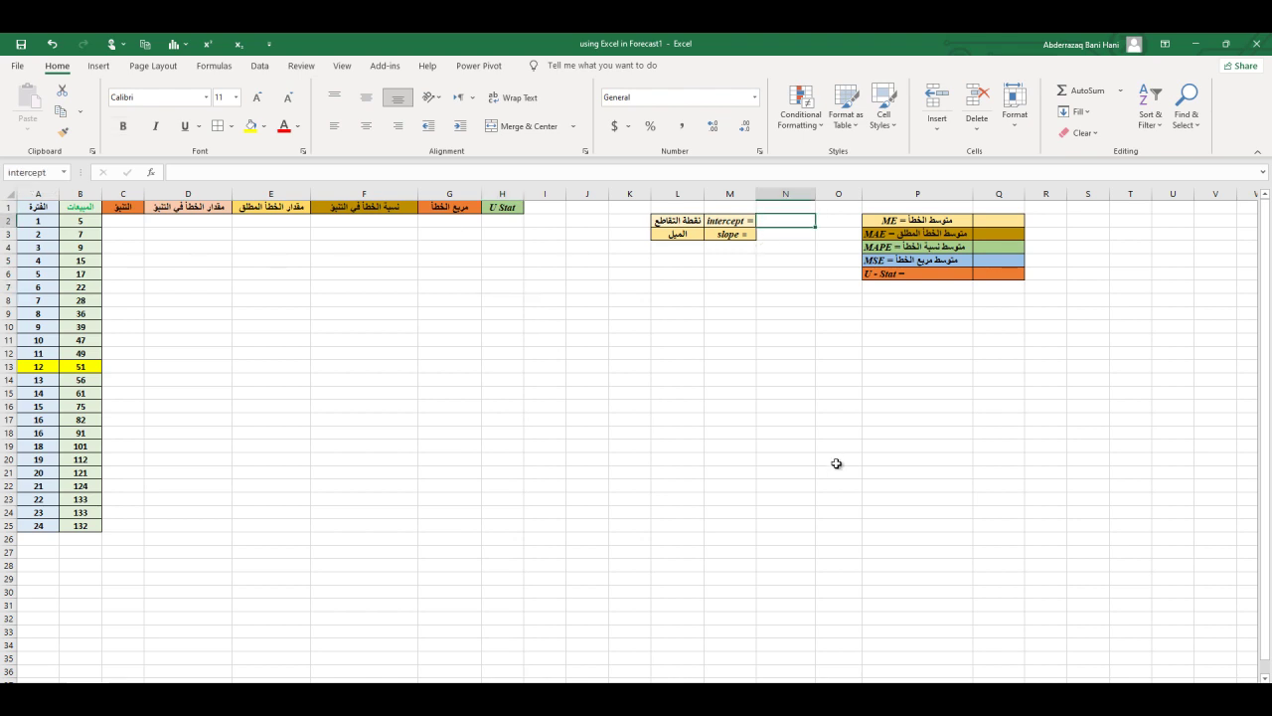
- Enter =INTERCEPT(B2:B13,A2:A13) in N2, returning -3.212121212
text(=)
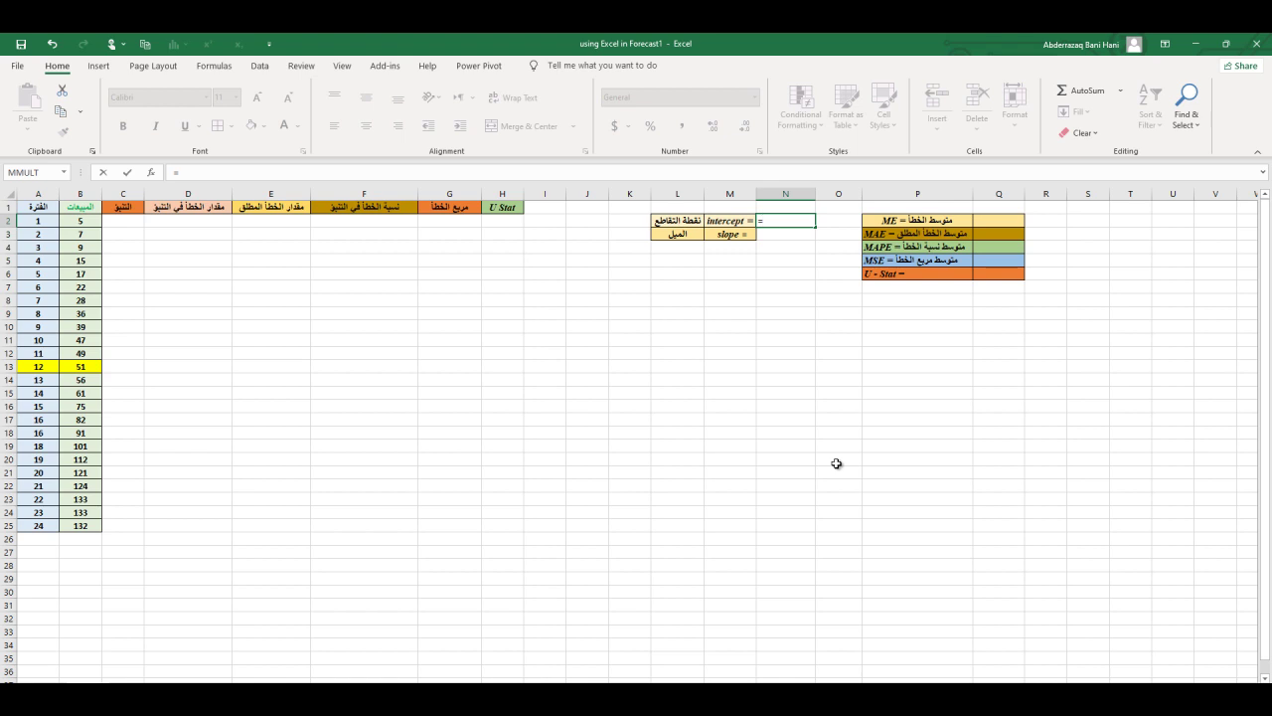
text(intercept)
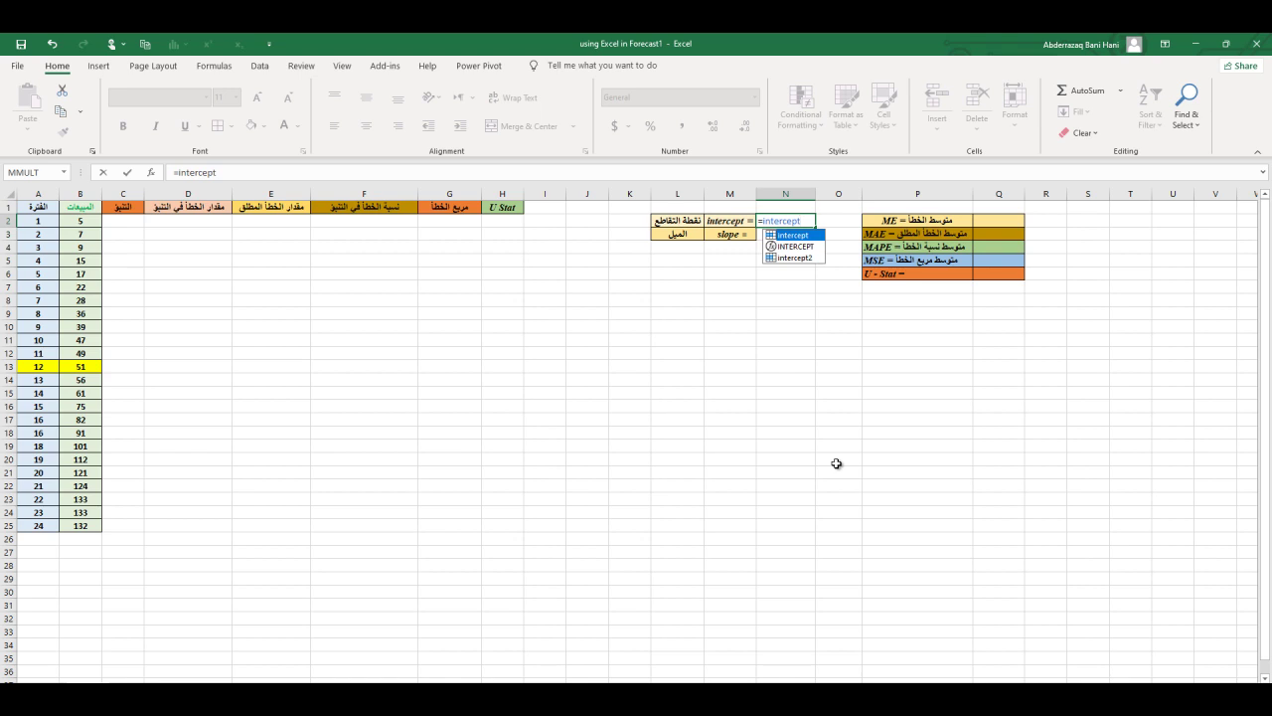
text(()
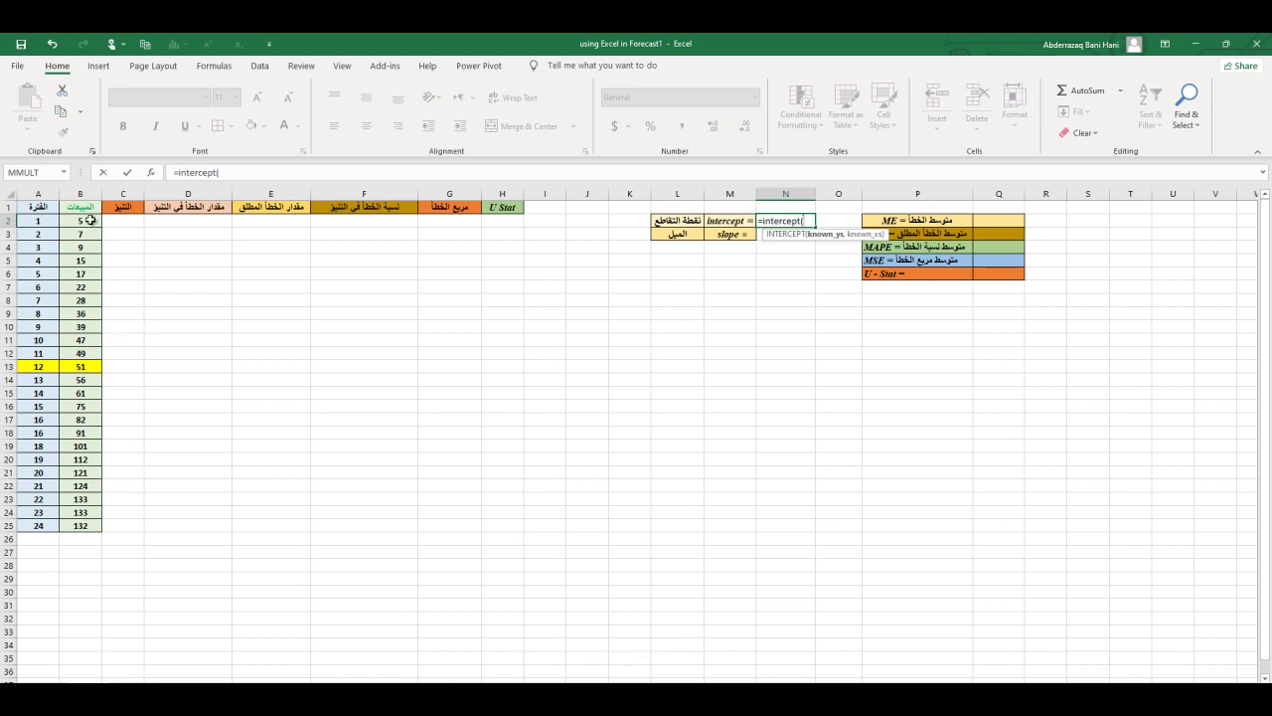
drag(90, 220, 96, 366)
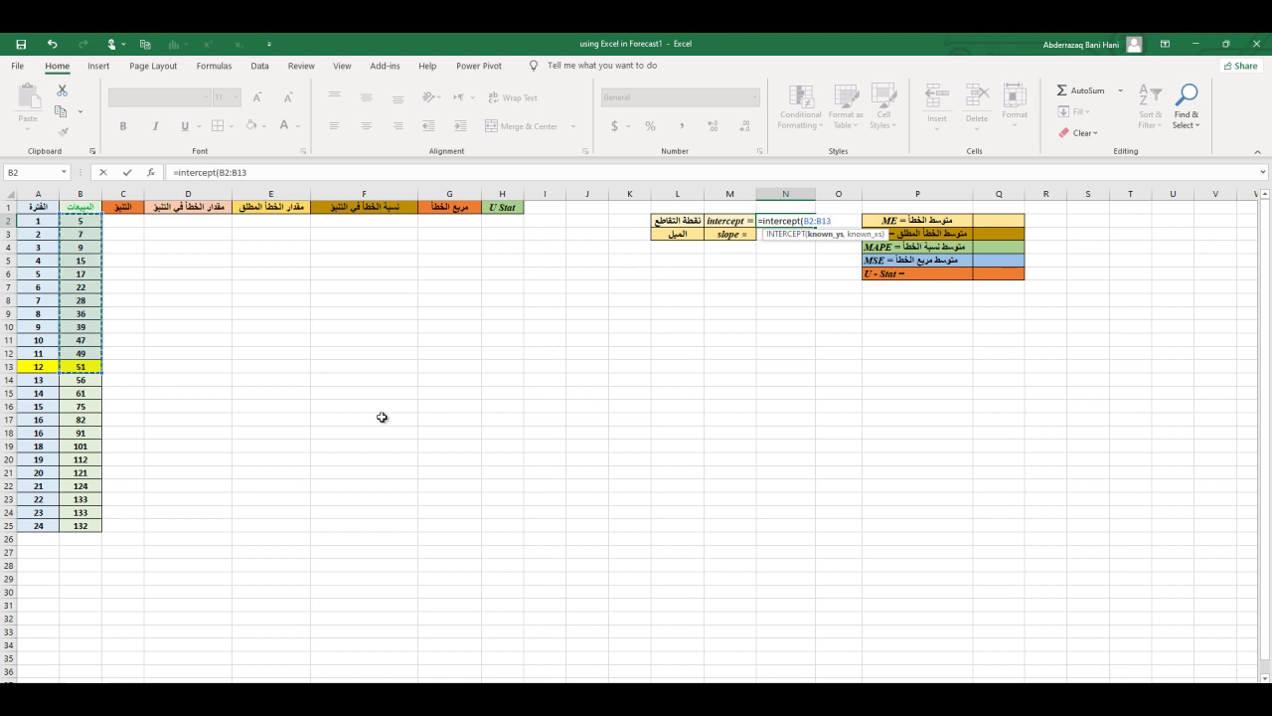
text(,)
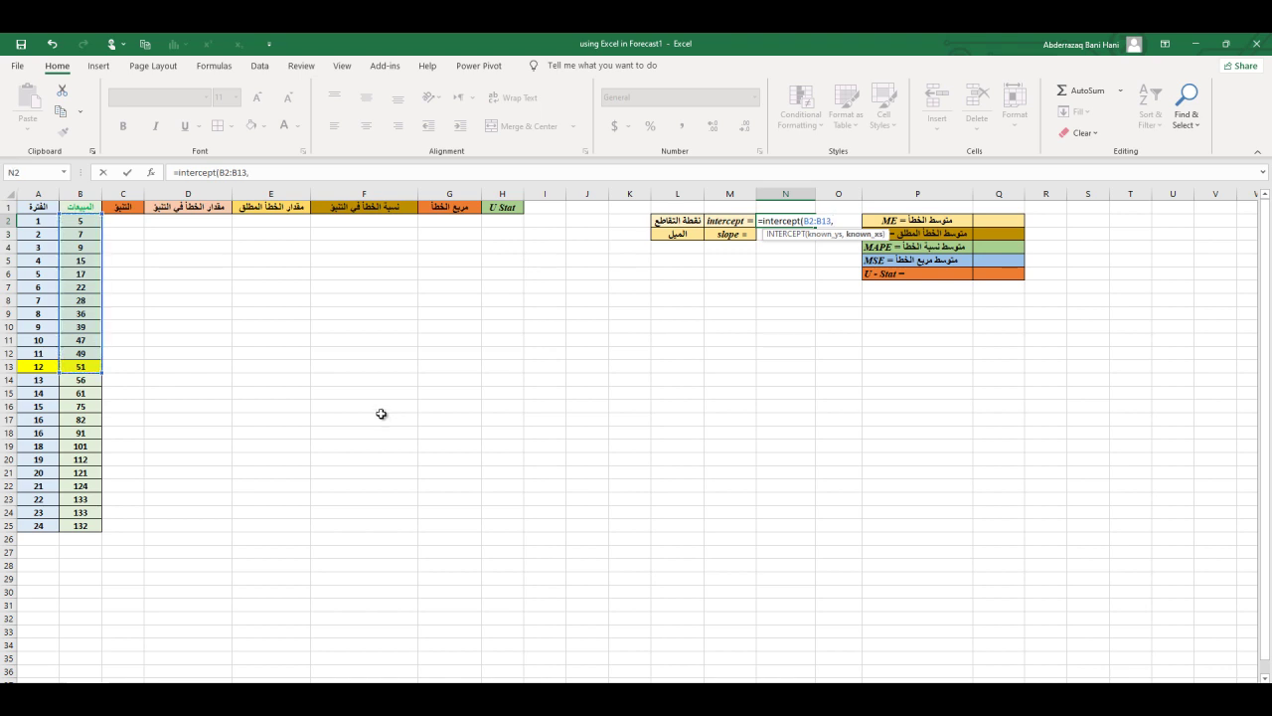
drag(42, 220, 40, 367)
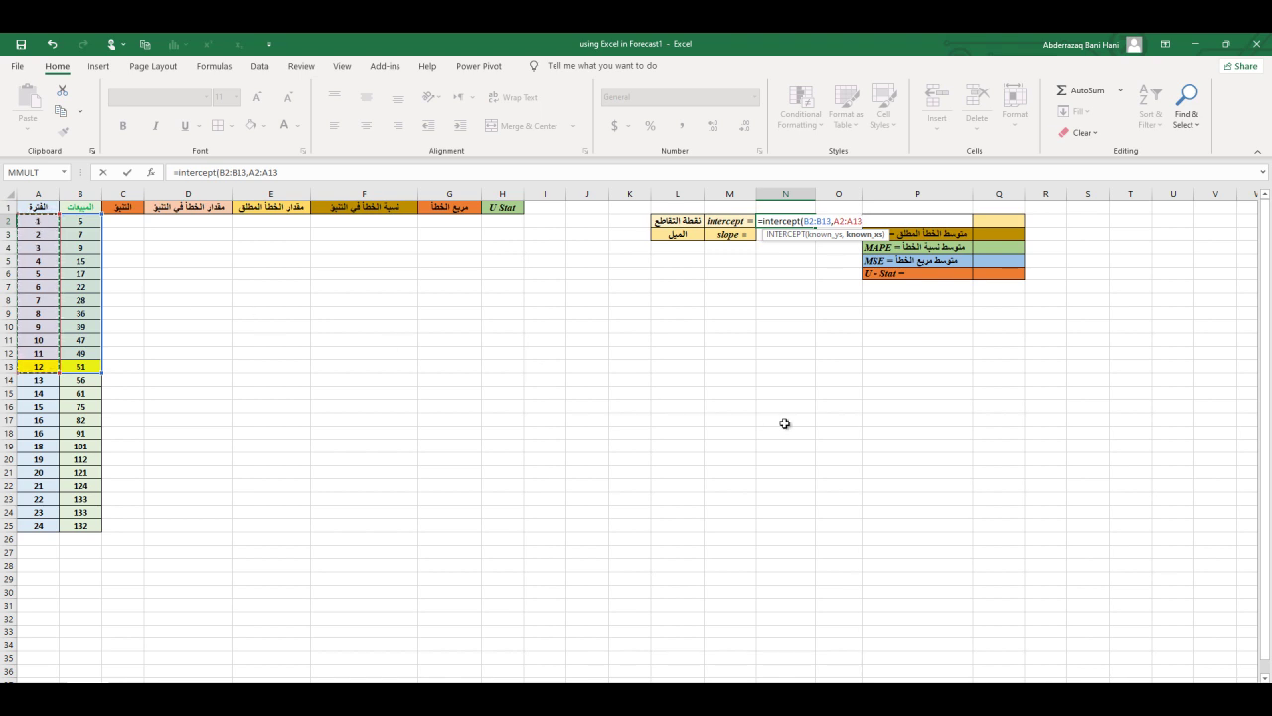
text())
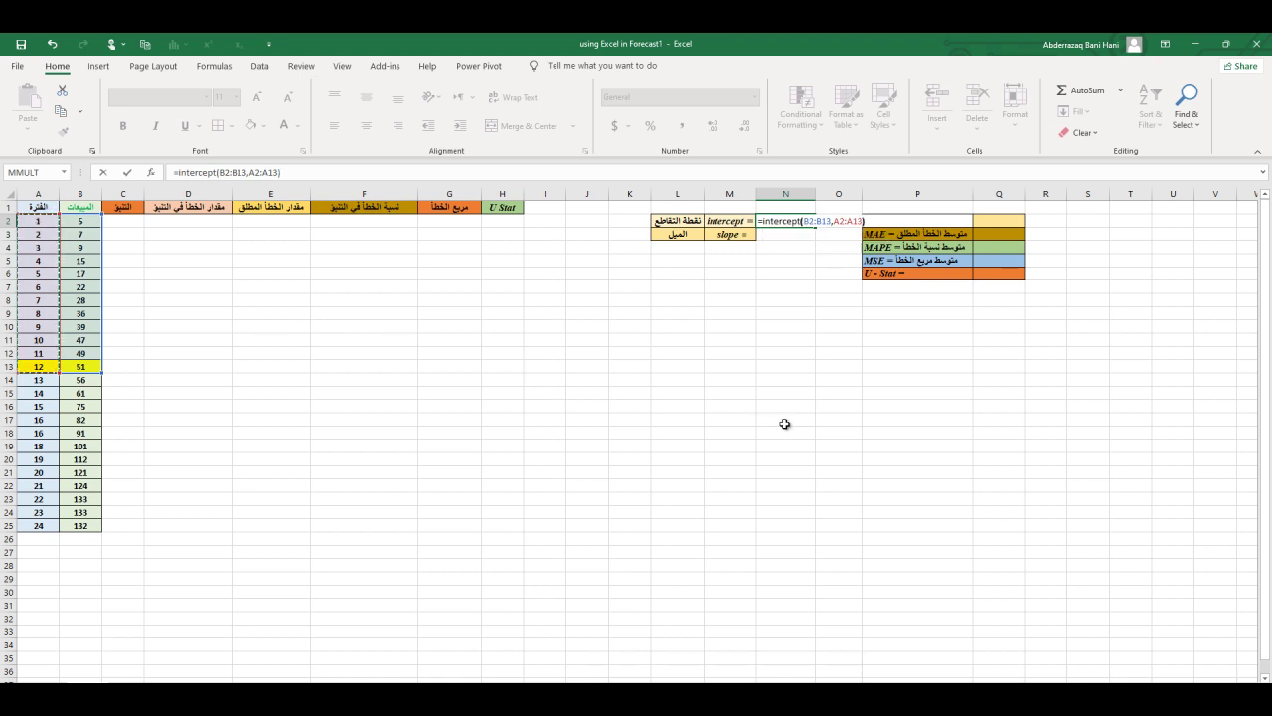
key(Return)
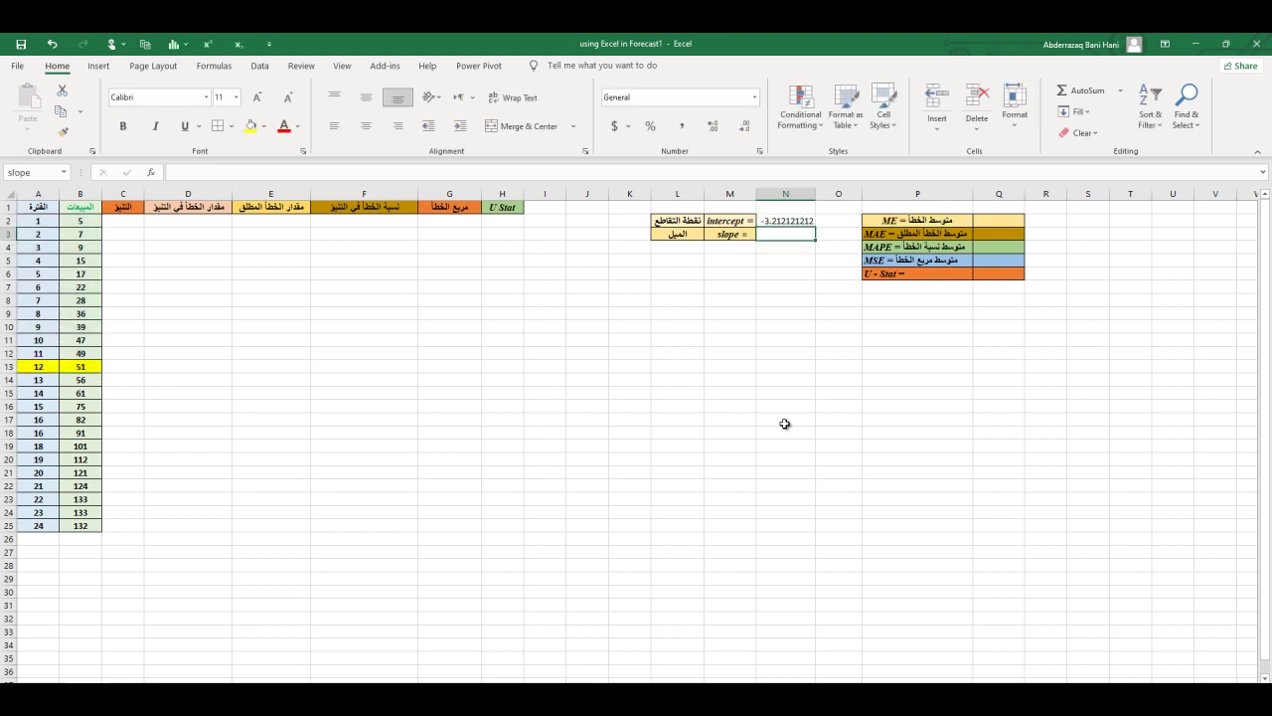
- Widen column N and centre N2's -3.212121212 result horizontally and vertically
click(789, 221)
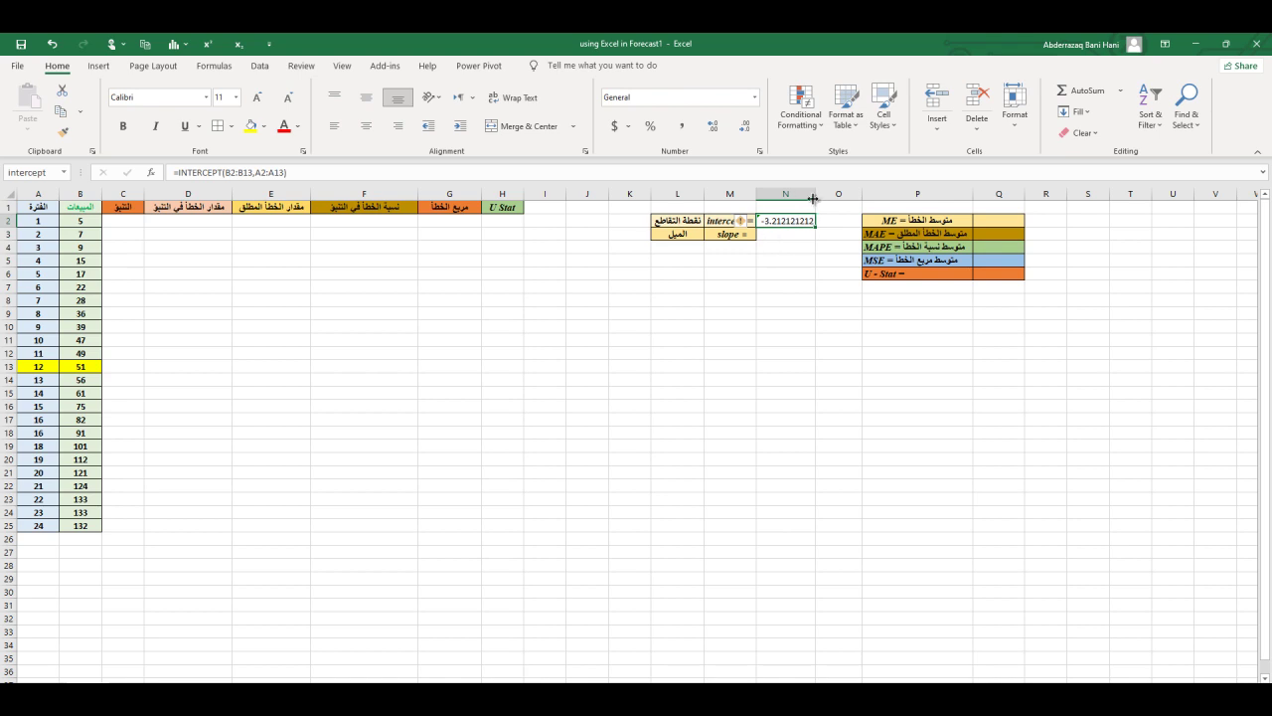
drag(816, 194, 824, 196)
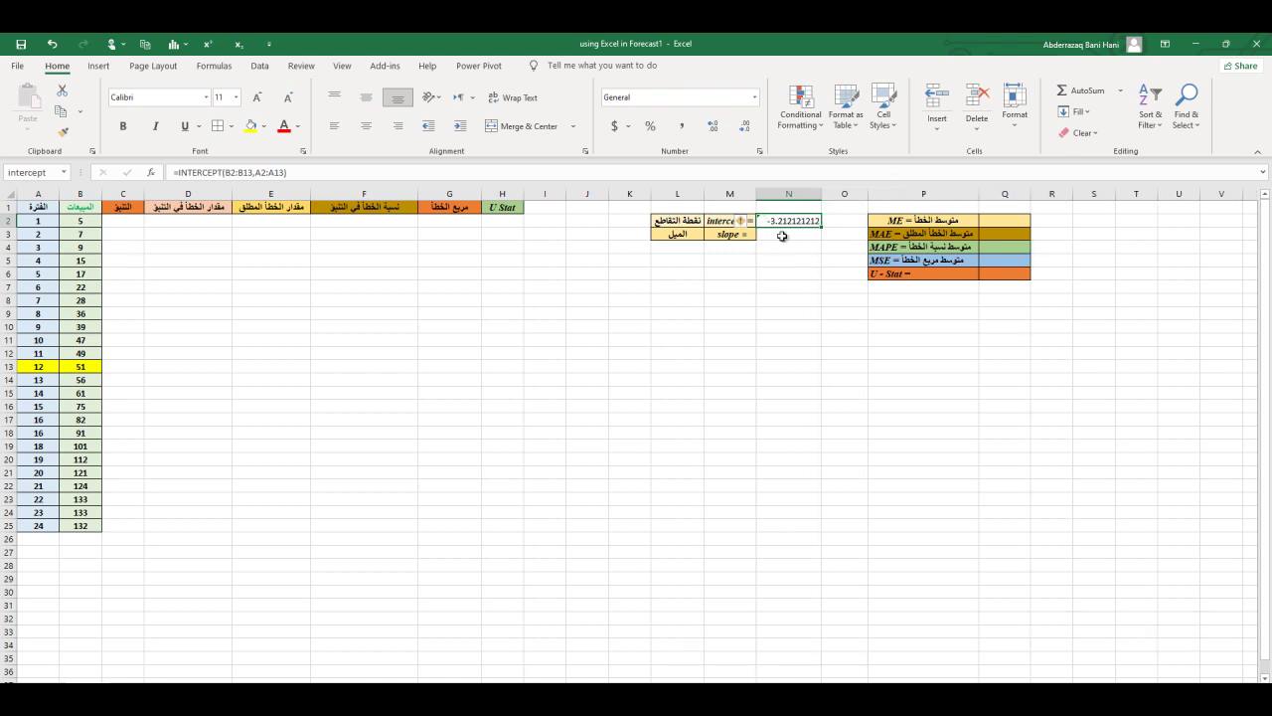
click(366, 125)
click(368, 104)
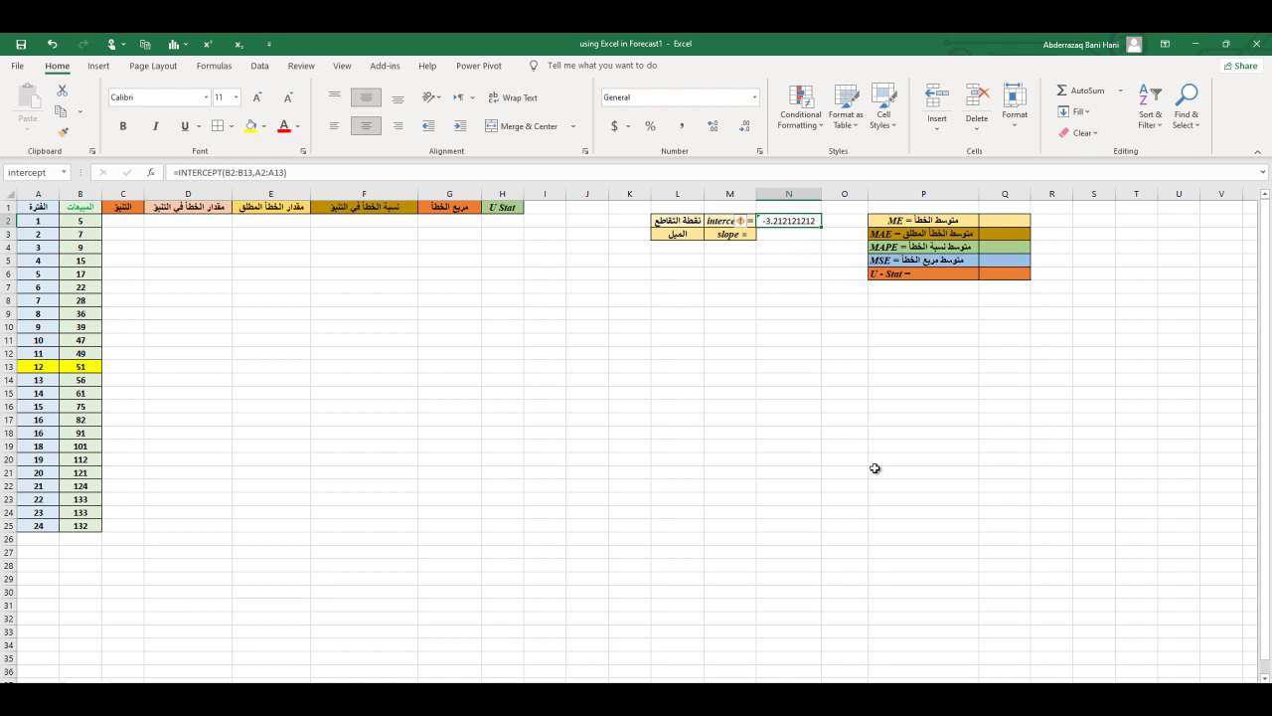
key(Return)
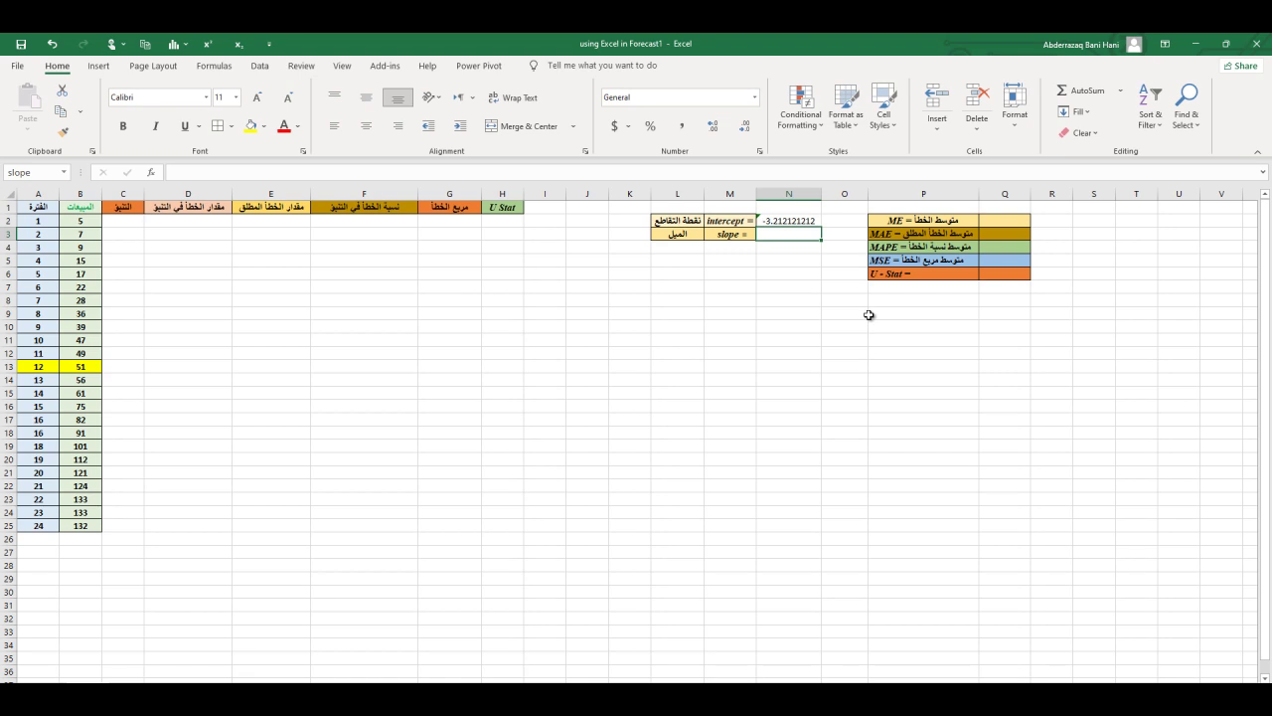
- Start =SLOPE( in N3 with sales range B2:B13 as the known y-values
text(=)
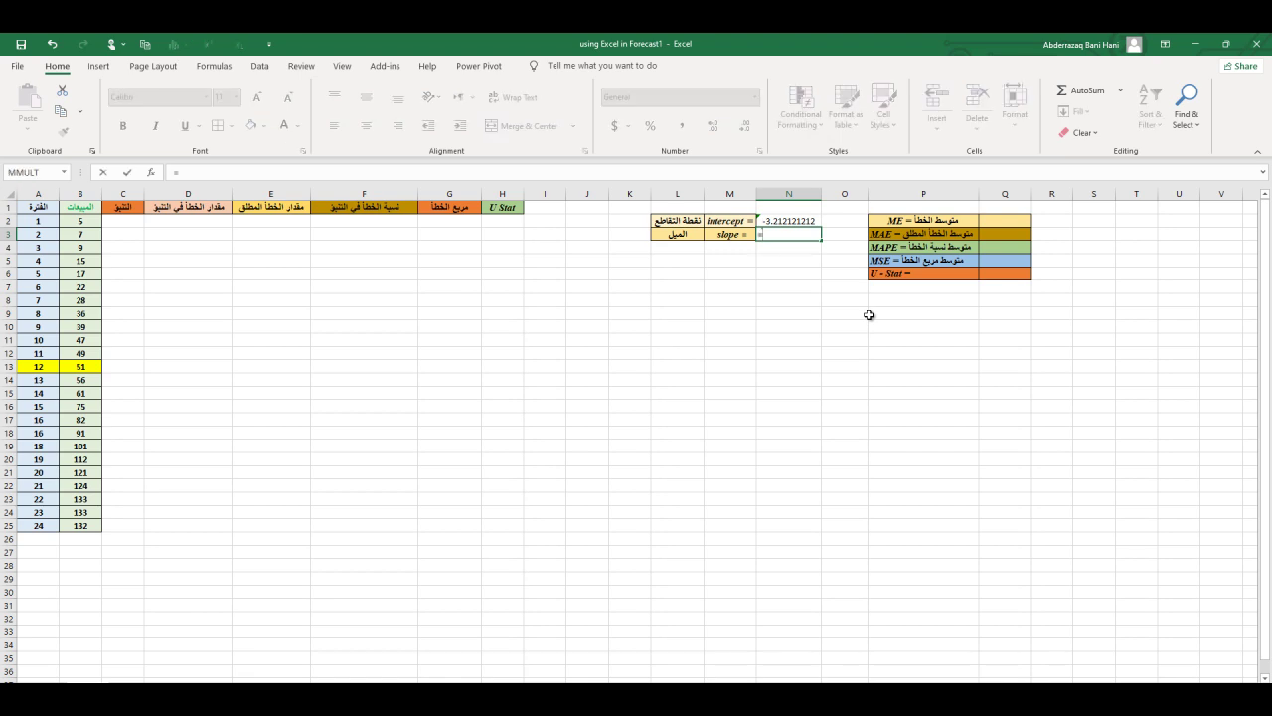
text(slope()
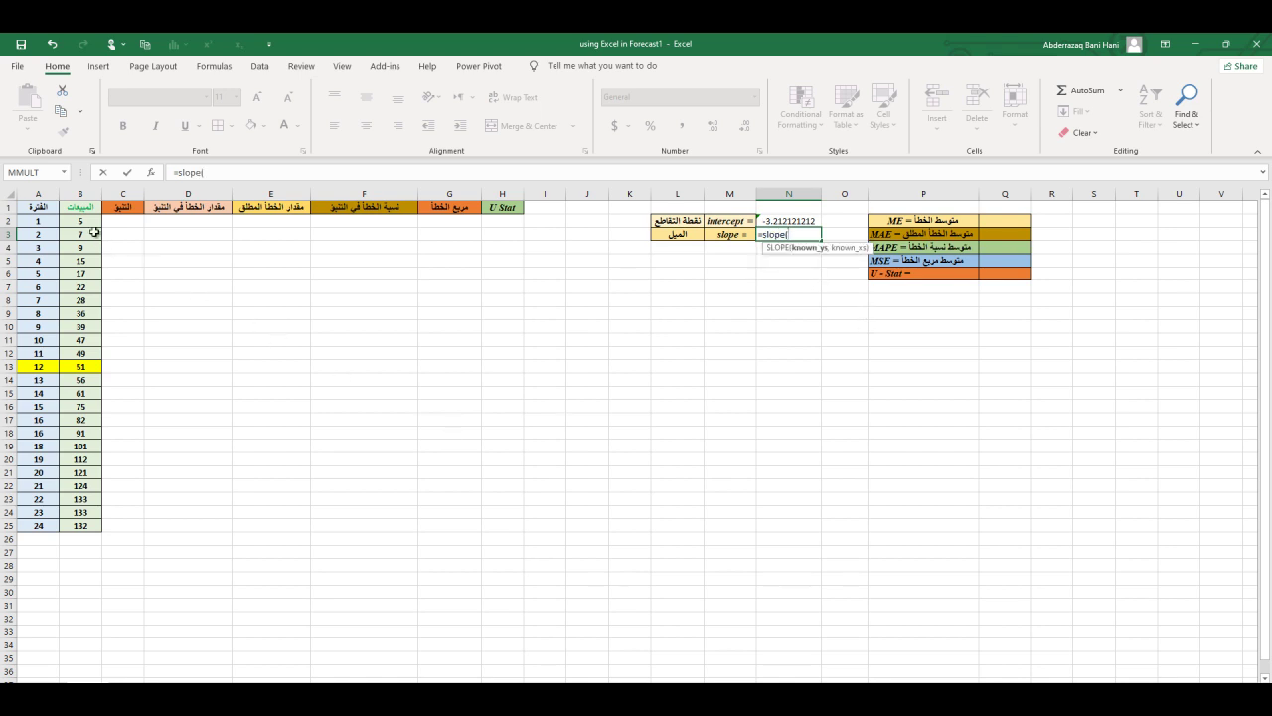
drag(90, 219, 85, 361)
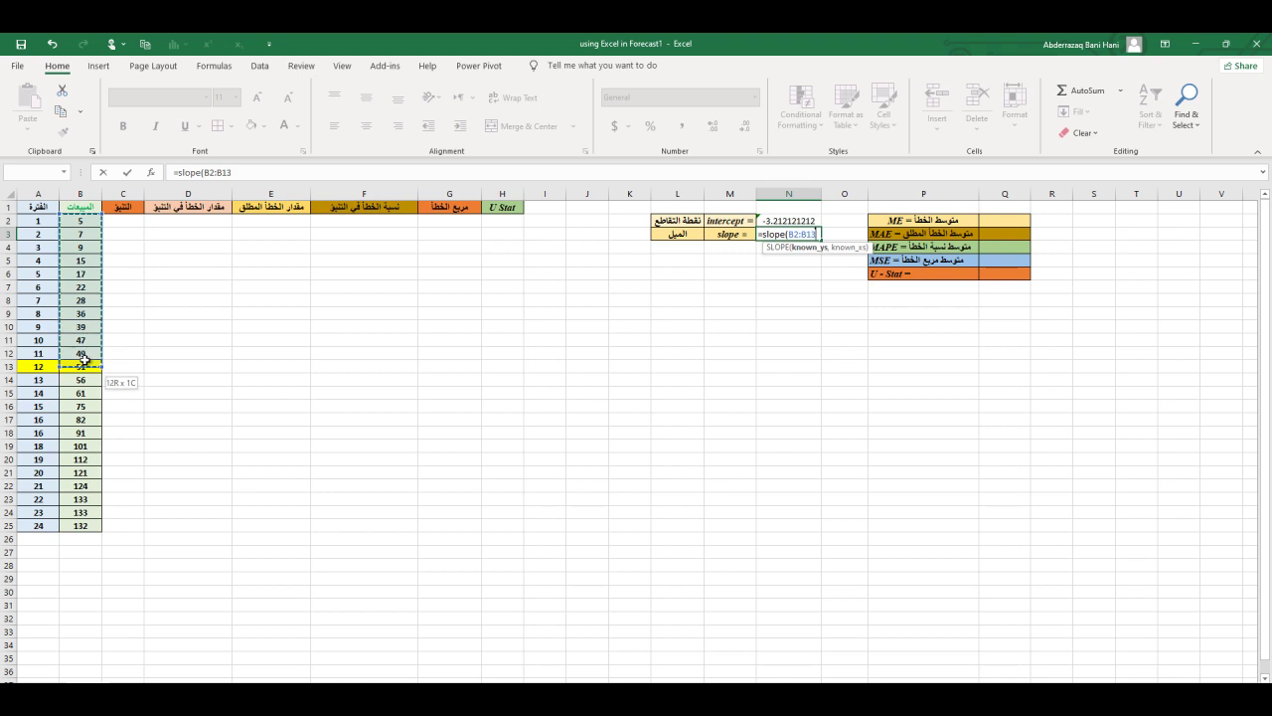
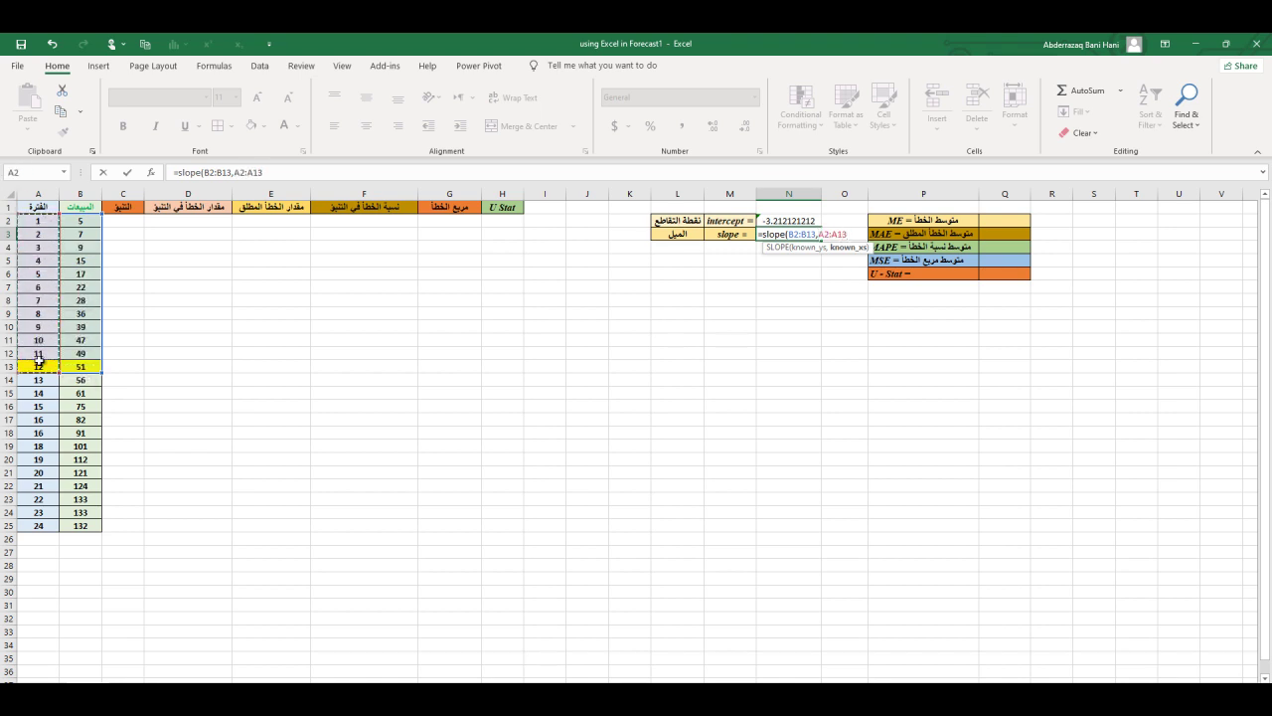
- Complete =SLOPE(B2:B13,A2:A13) in N3, giving a slope of 4.660839161
text())
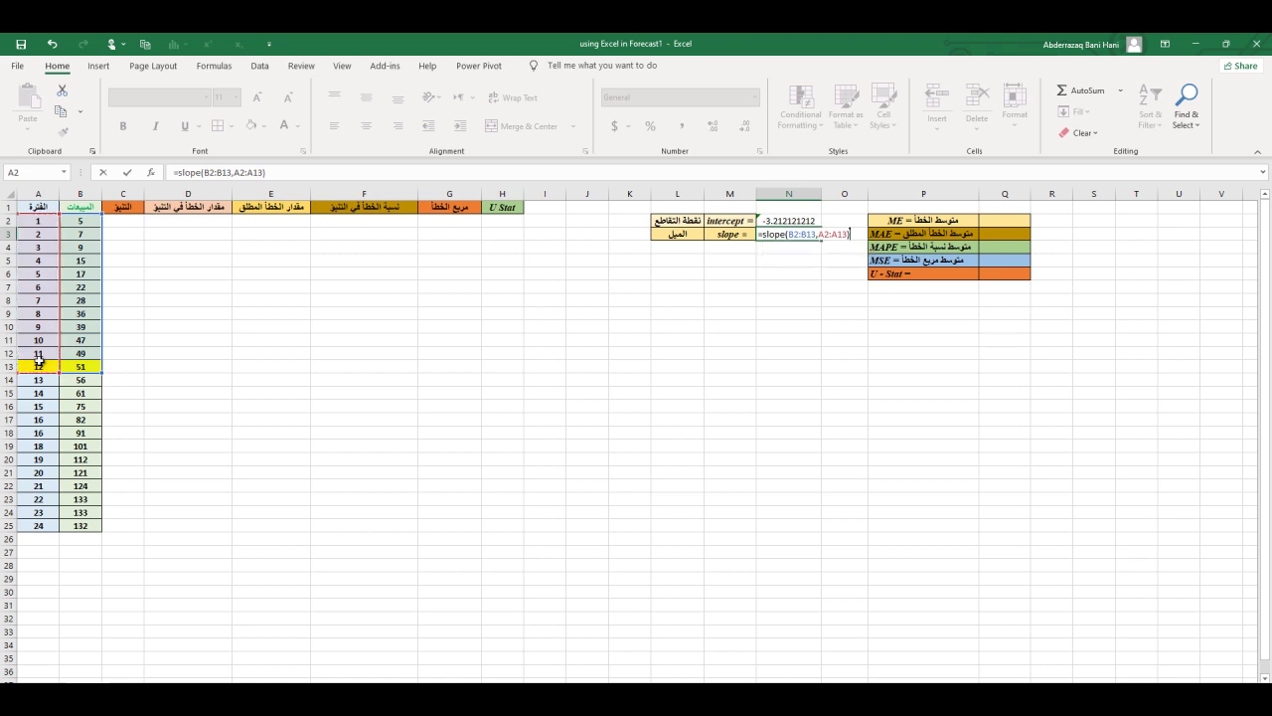
key(Return)
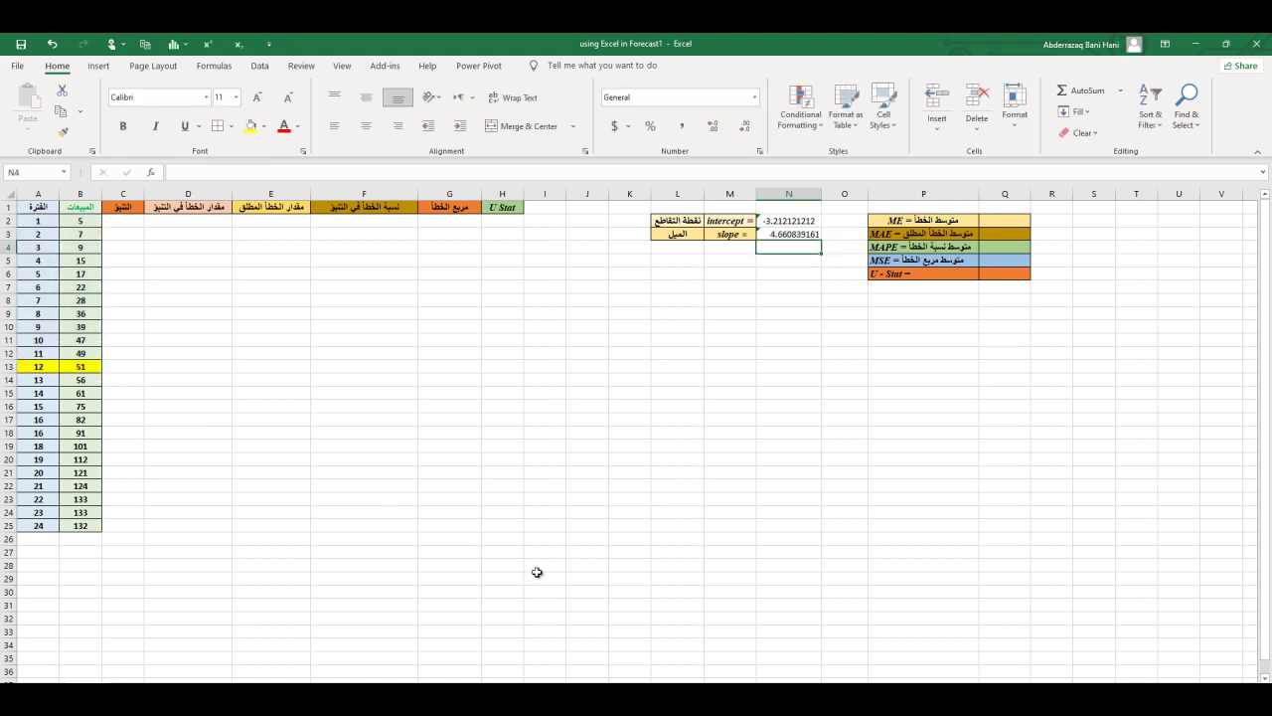
click(787, 221)
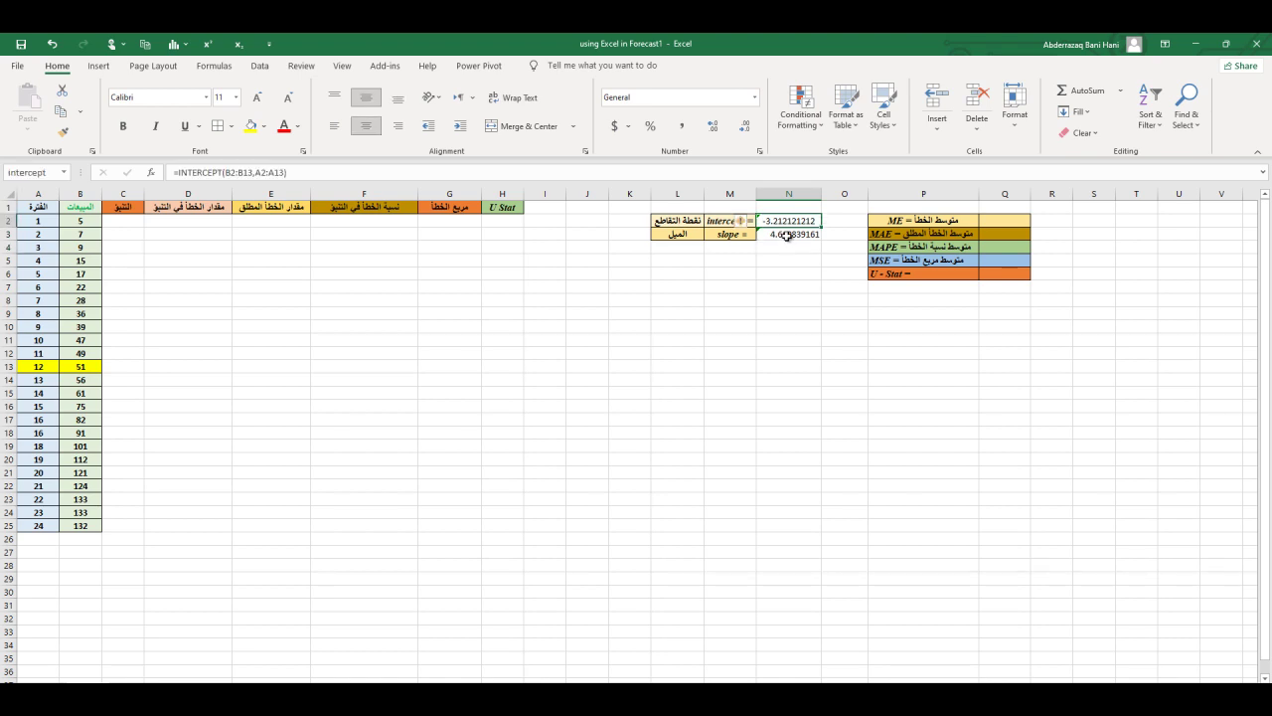
click(786, 236)
- Centre the slope value in N3 horizontally and vertically
click(366, 125)
click(366, 97)
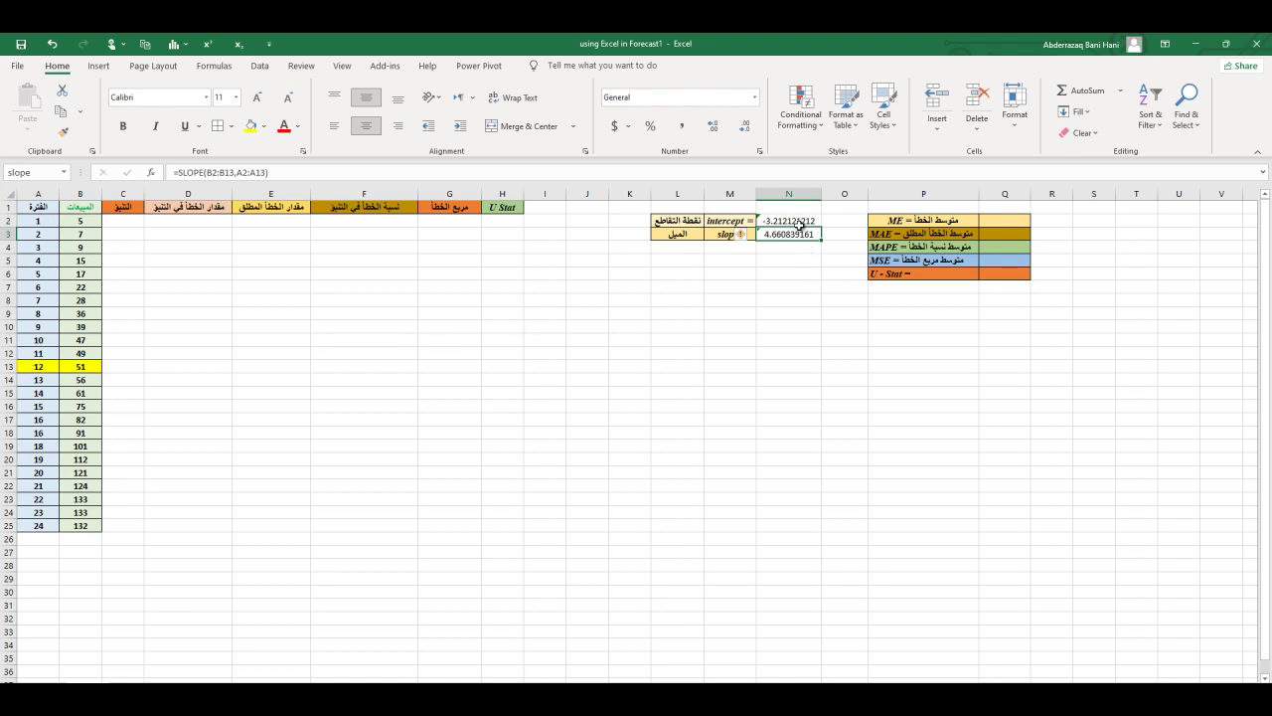
click(123, 221)
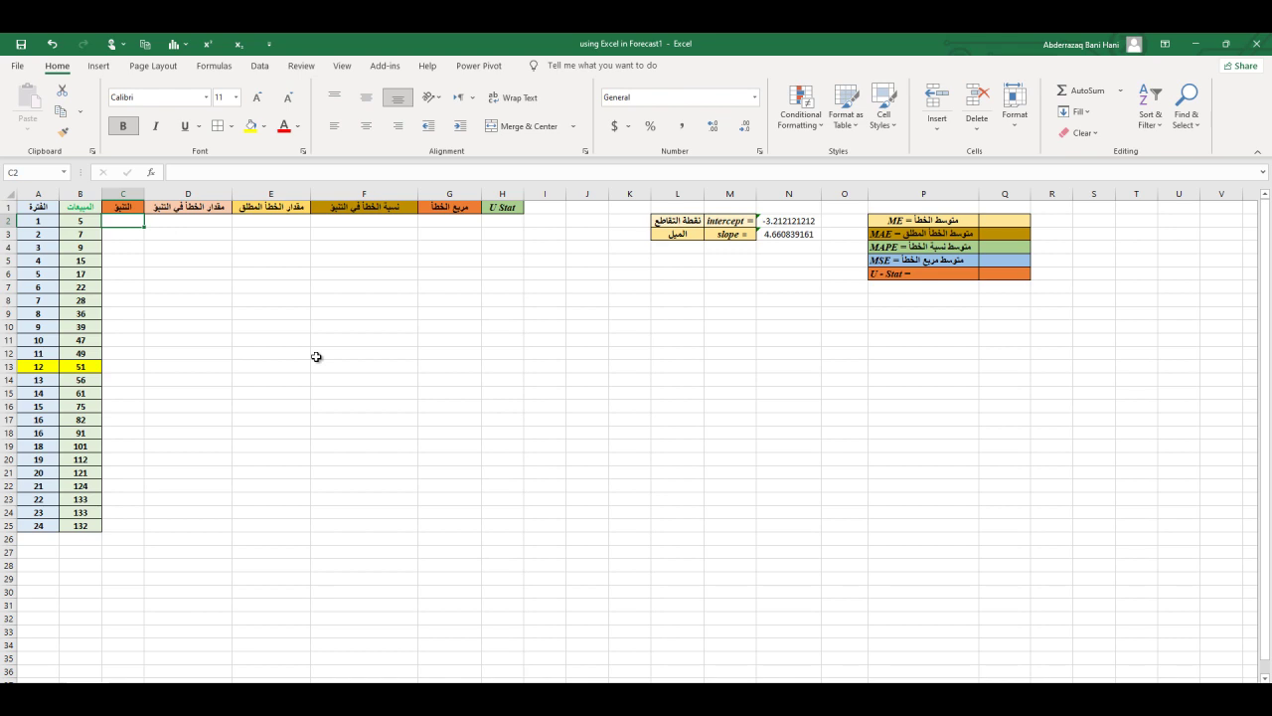
- Enter =intercept+slope*A2 in C2, giving the first forecast of 1.448718
text(=)
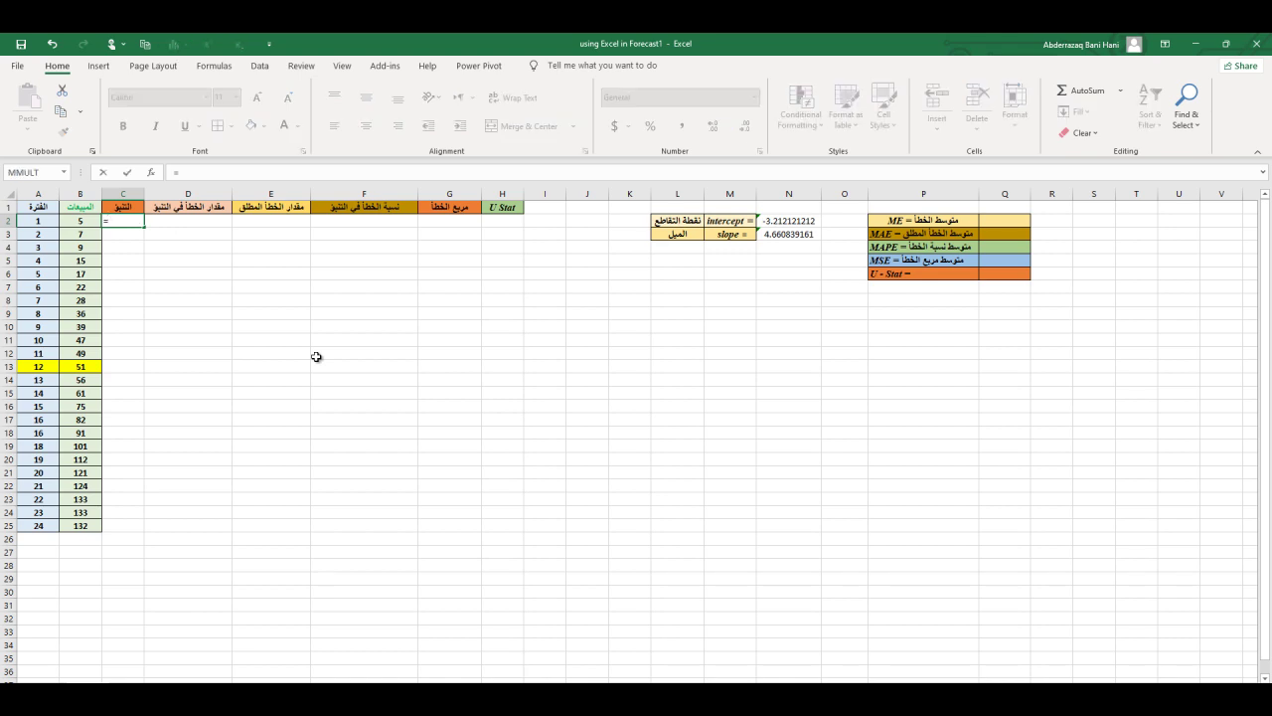
text(intercept)
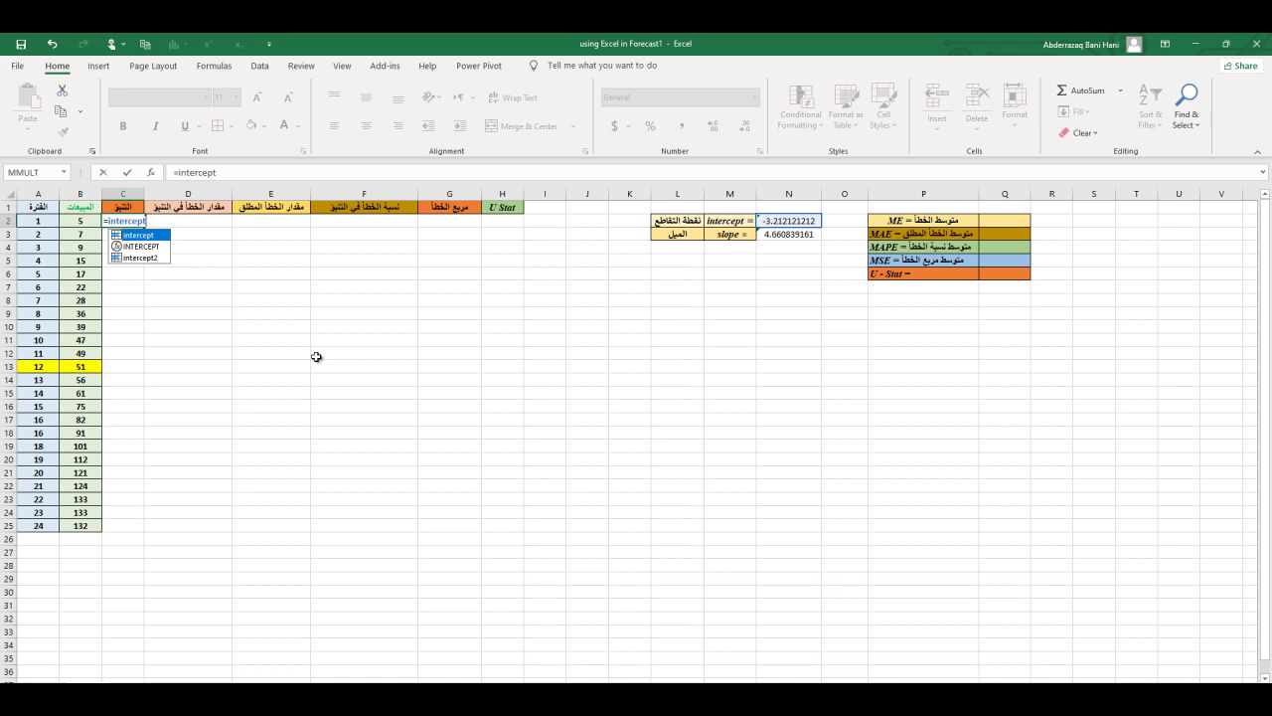
text(+)
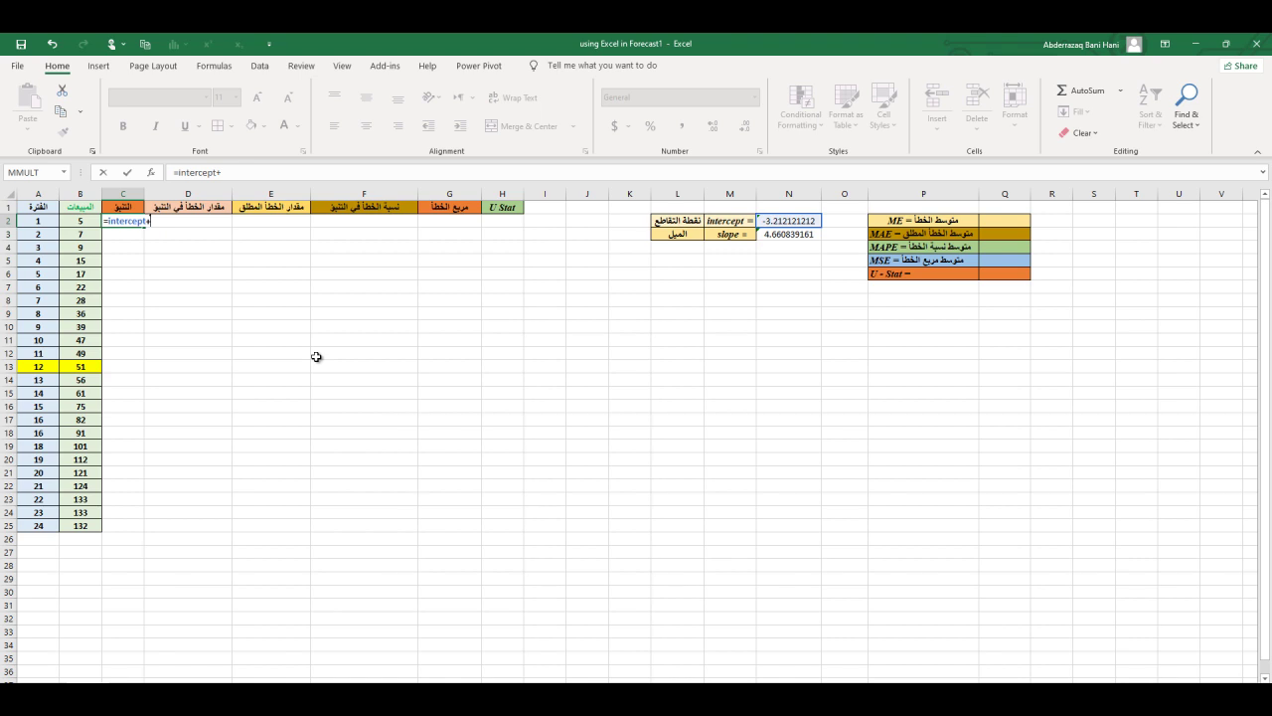
text(slope)
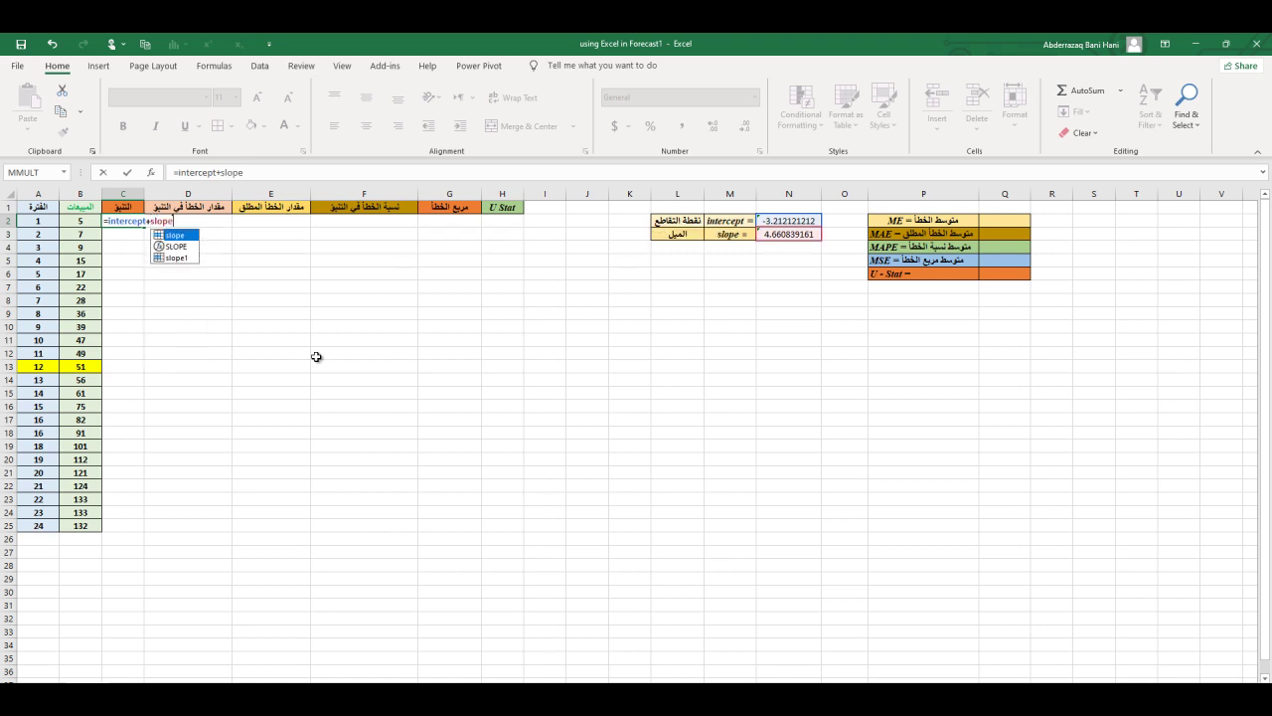
text(*)
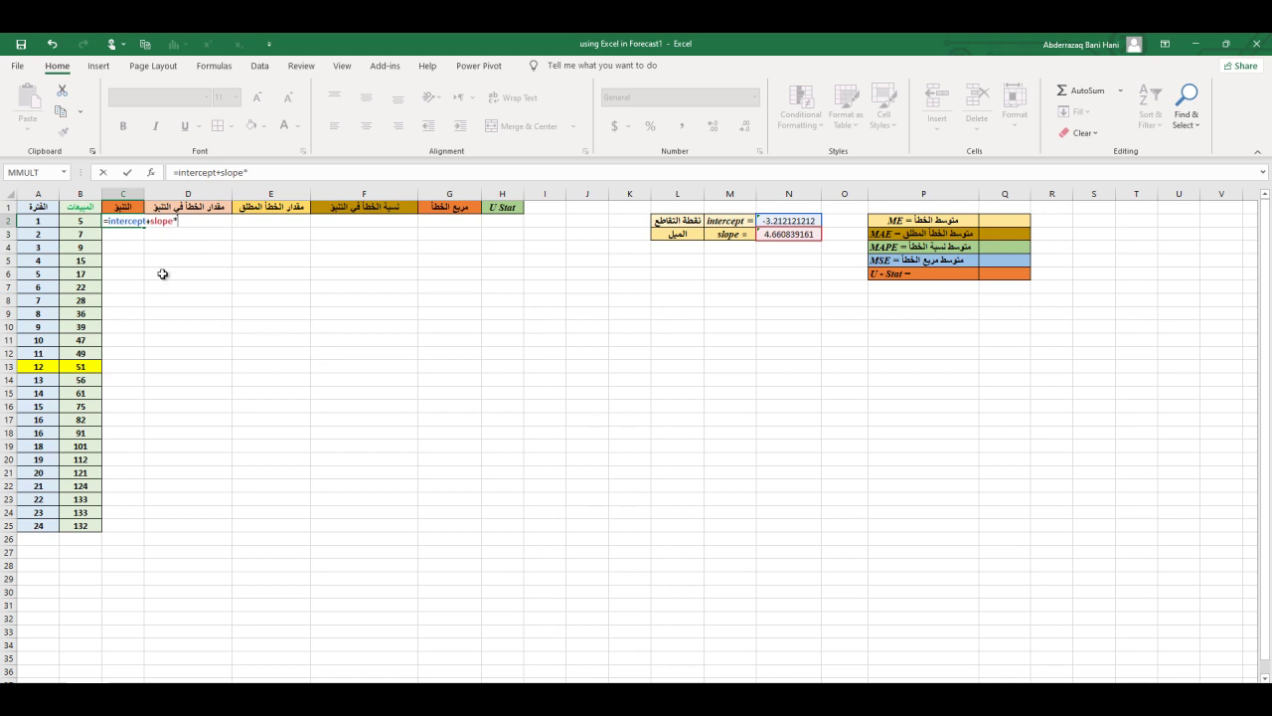
click(43, 221)
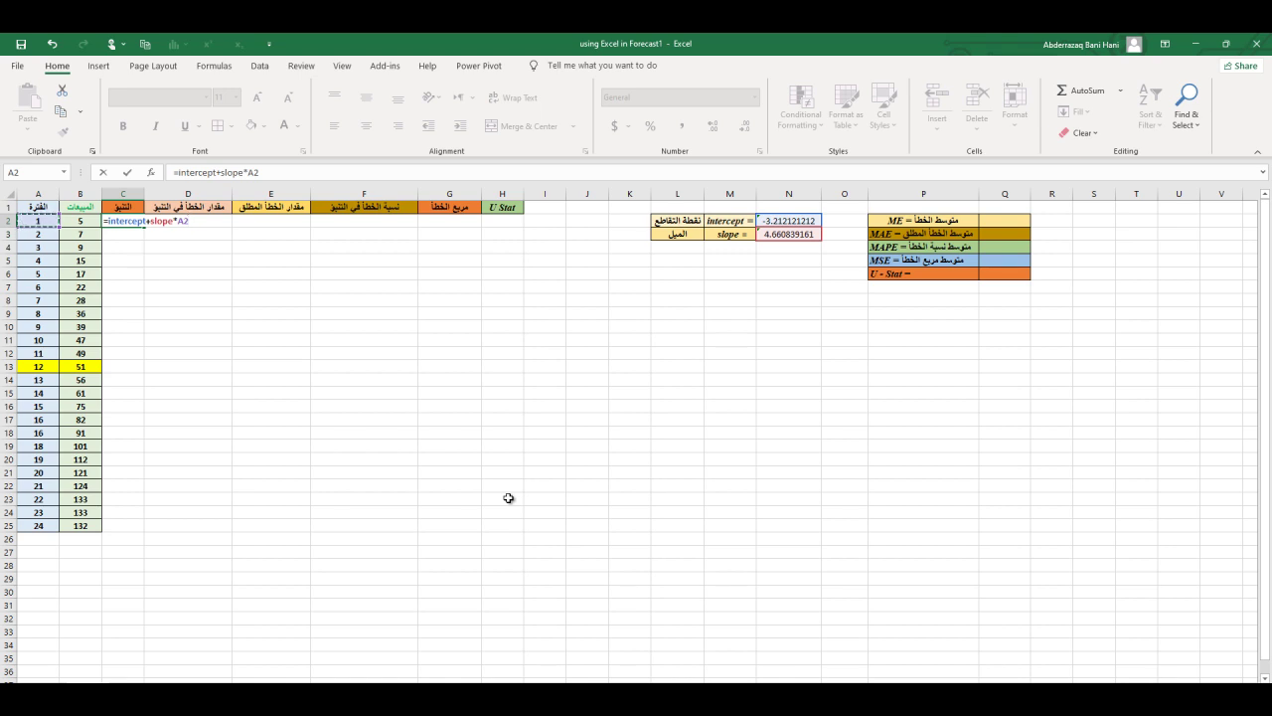
key(Return)
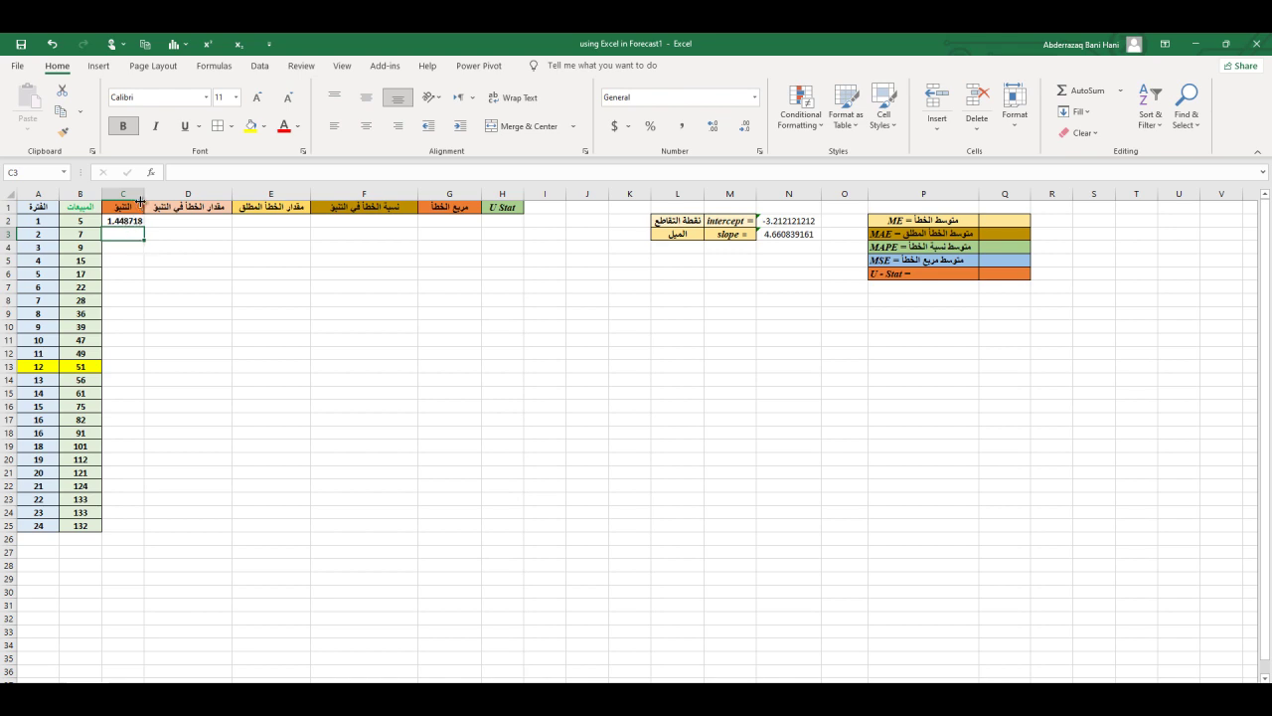
- Widen column C and copy the C2 forecast formula down to C25, ending at 108.648019
drag(144, 194, 152, 194)
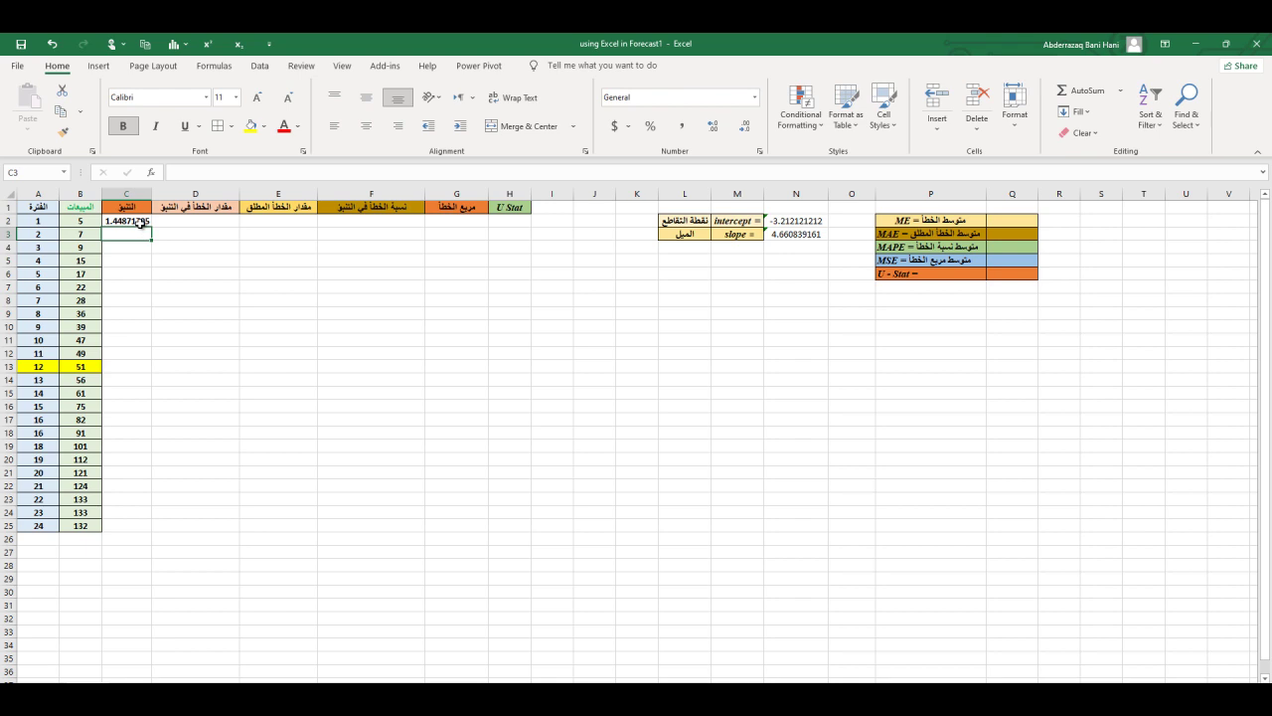
click(143, 222)
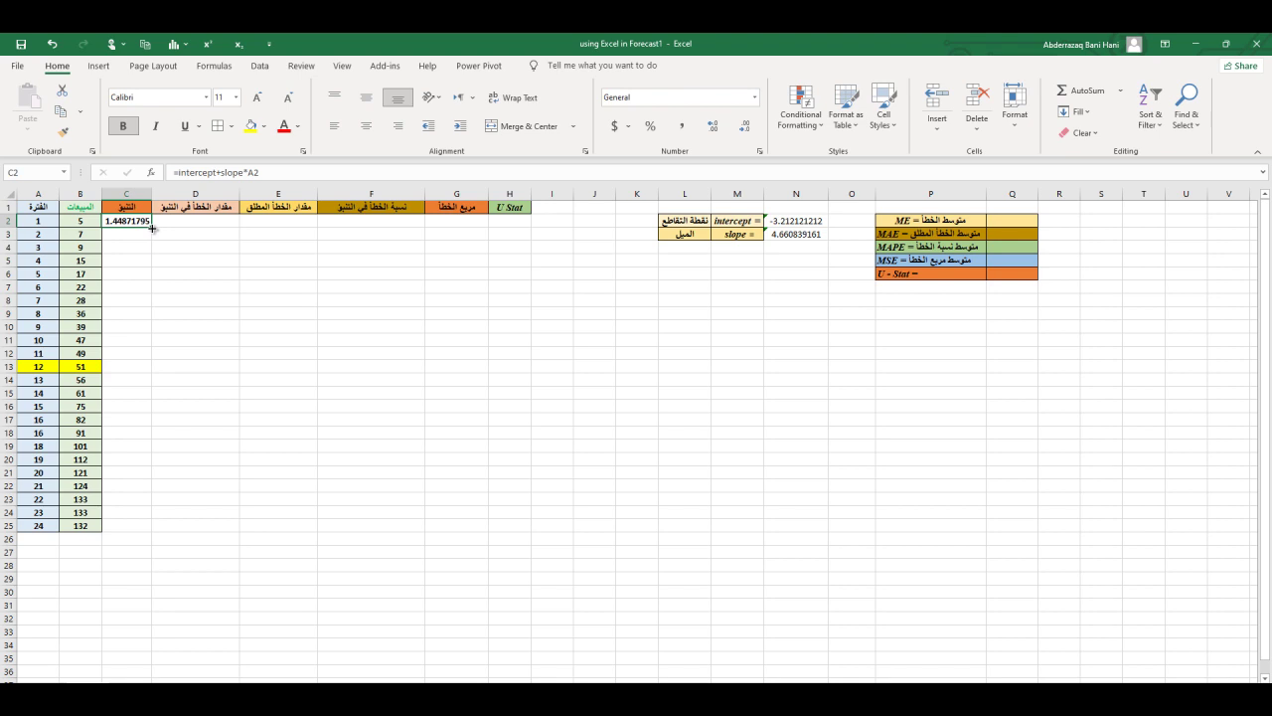
double_click(152, 228)
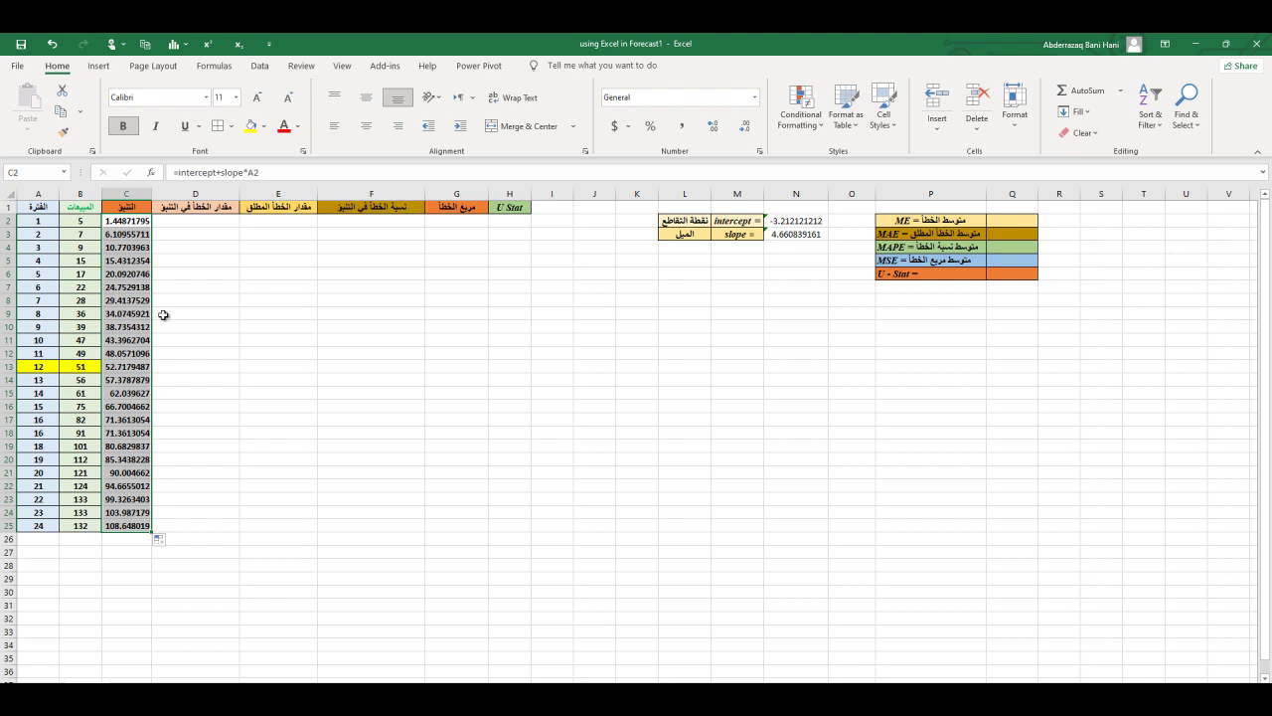
drag(144, 234, 135, 525)
click(1082, 132)
click(1089, 151)
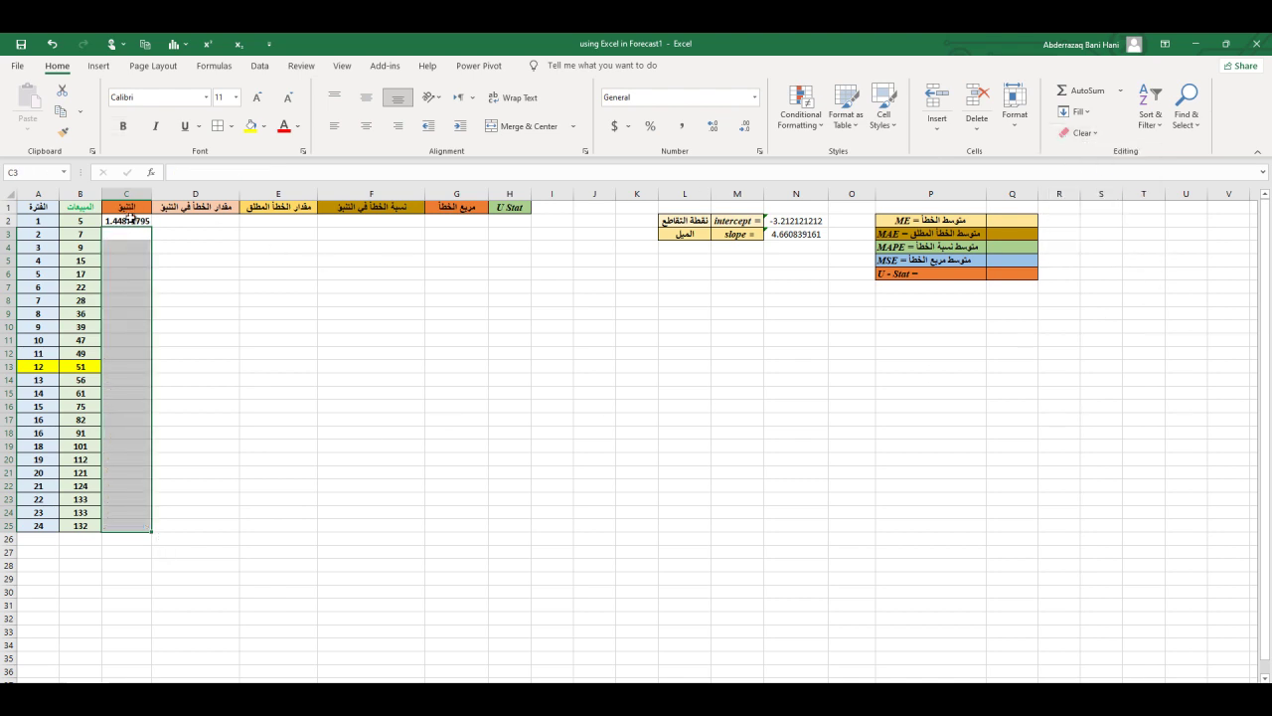
click(132, 219)
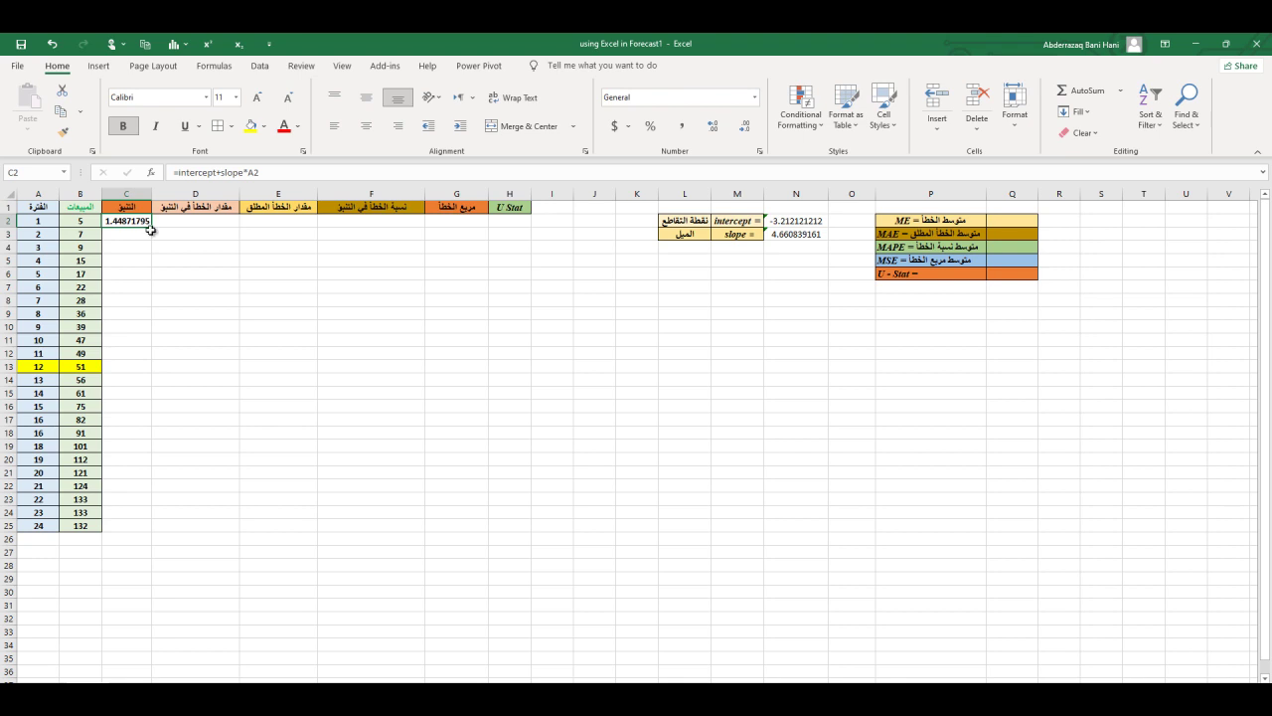
drag(151, 231, 130, 220)
drag(149, 227, 126, 537)
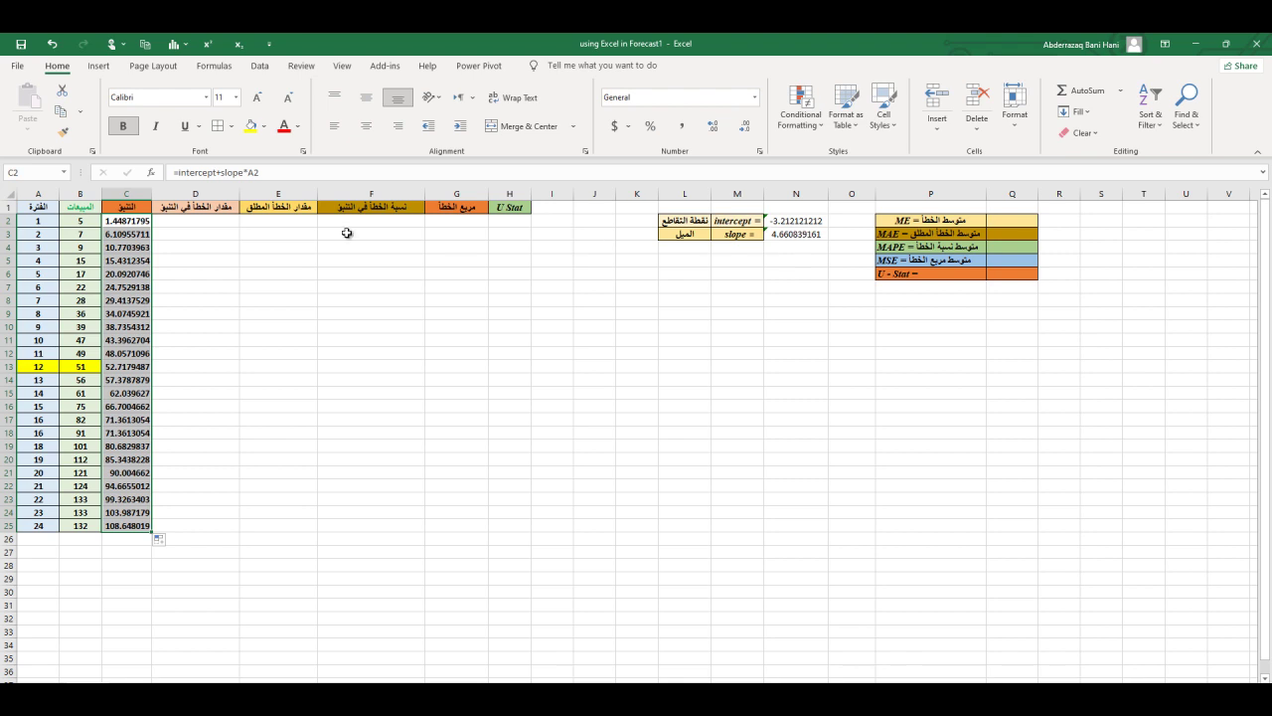
- Enter the error formula =B2-C2 in D2
click(212, 222)
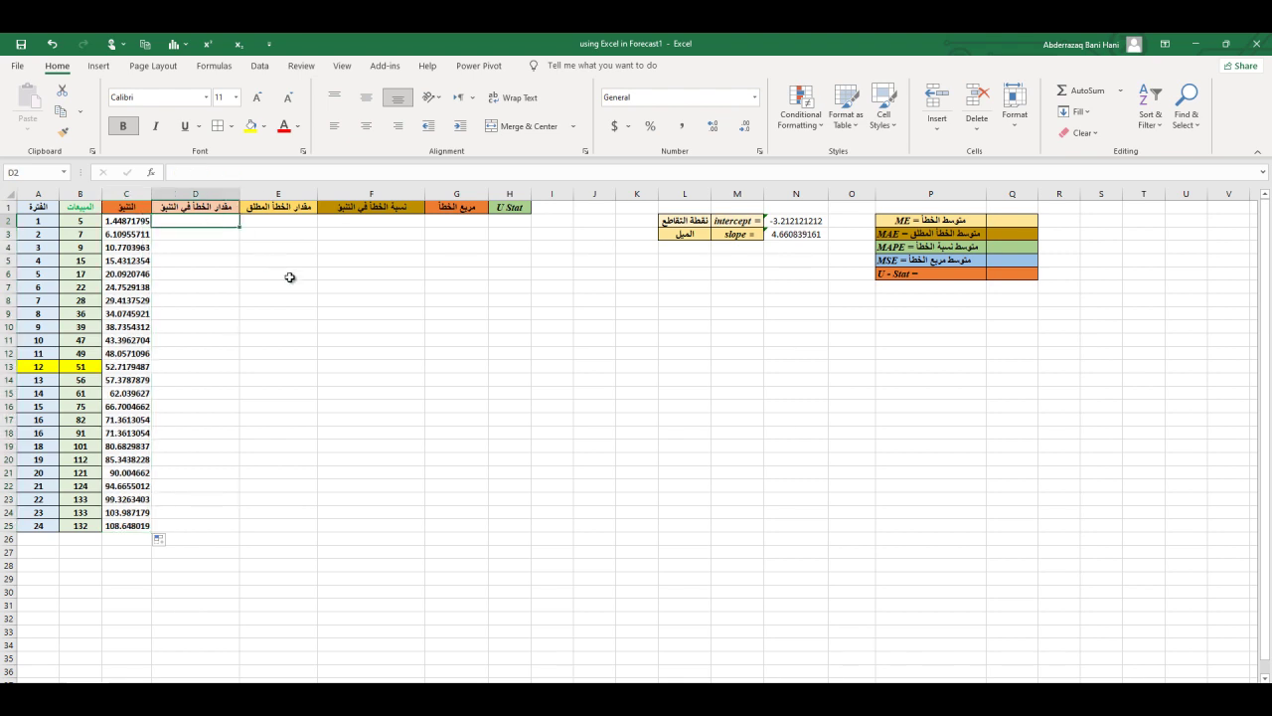
text(=)
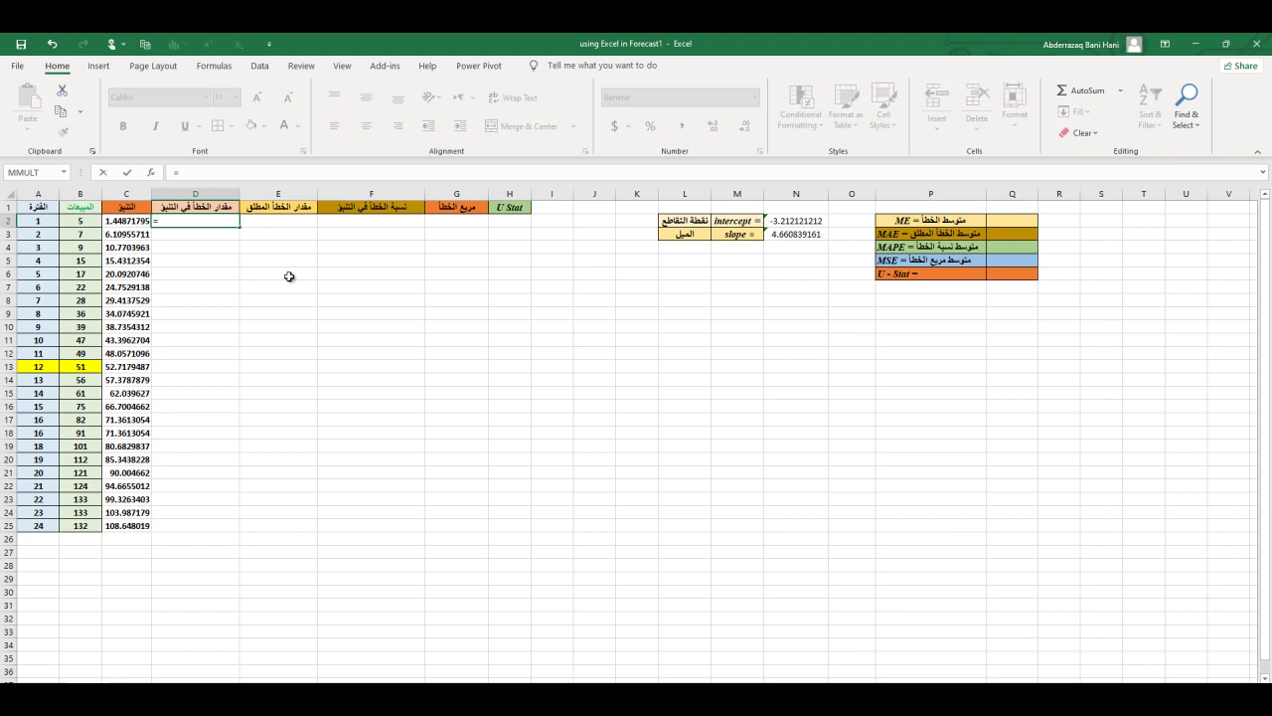
click(90, 222)
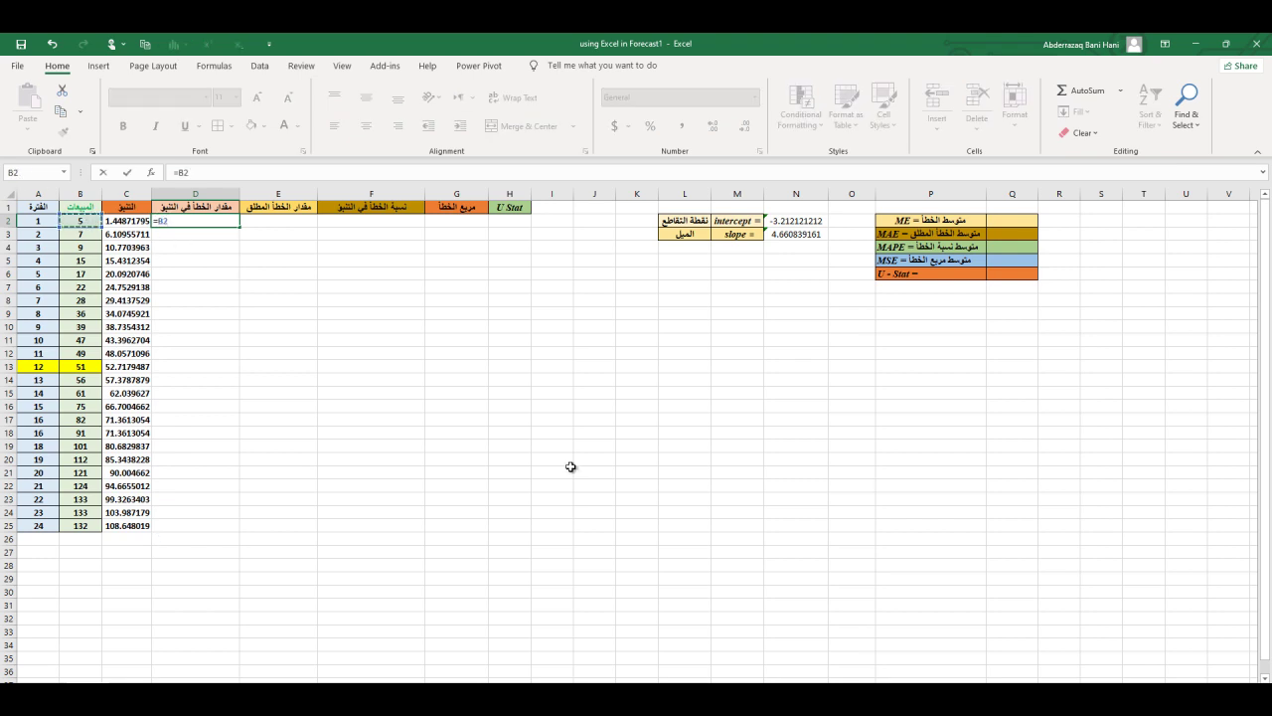
text(-)
click(137, 222)
key(Return)
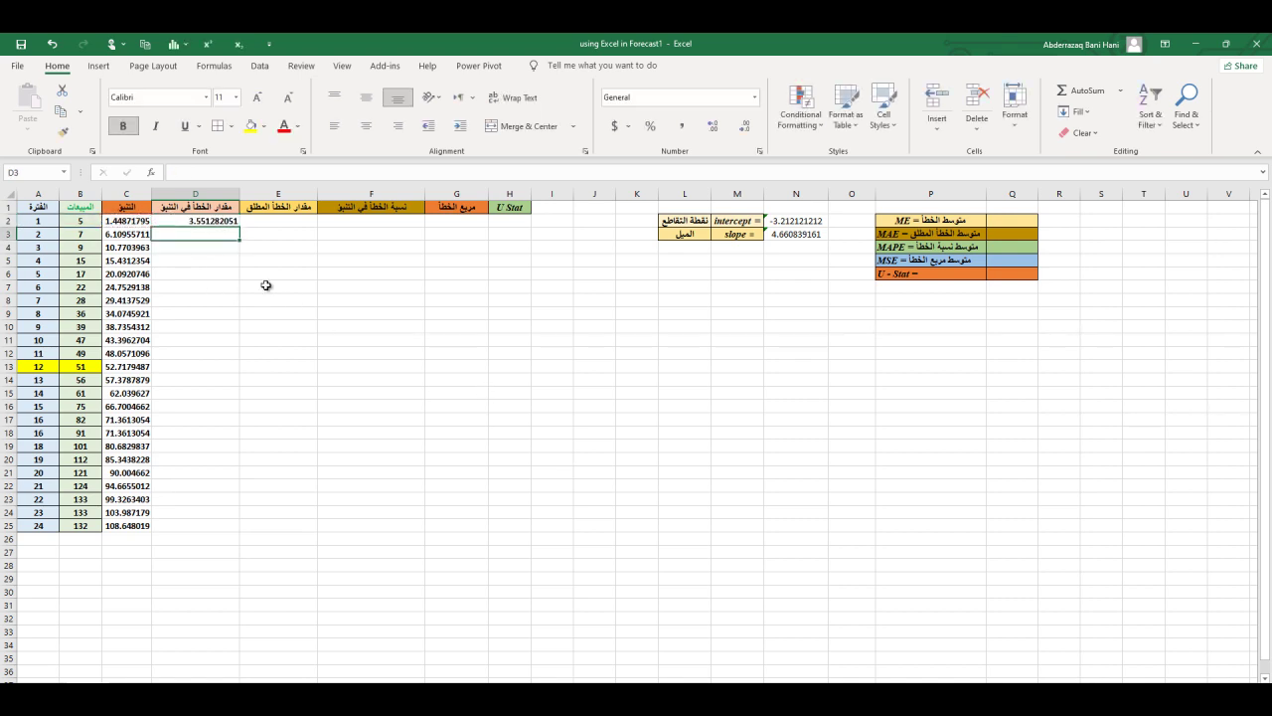
- Centre the D2 error value and fill =B2-C2 down to D25
click(218, 221)
click(366, 125)
click(365, 100)
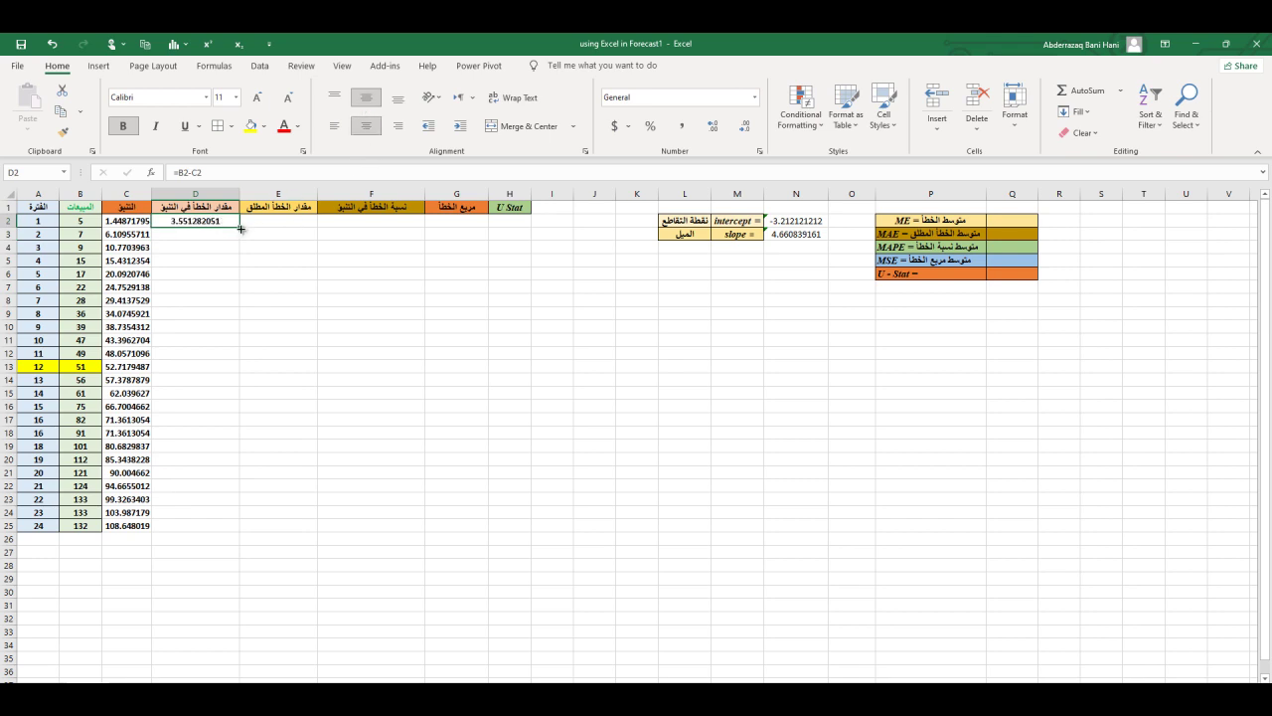
drag(241, 229, 235, 531)
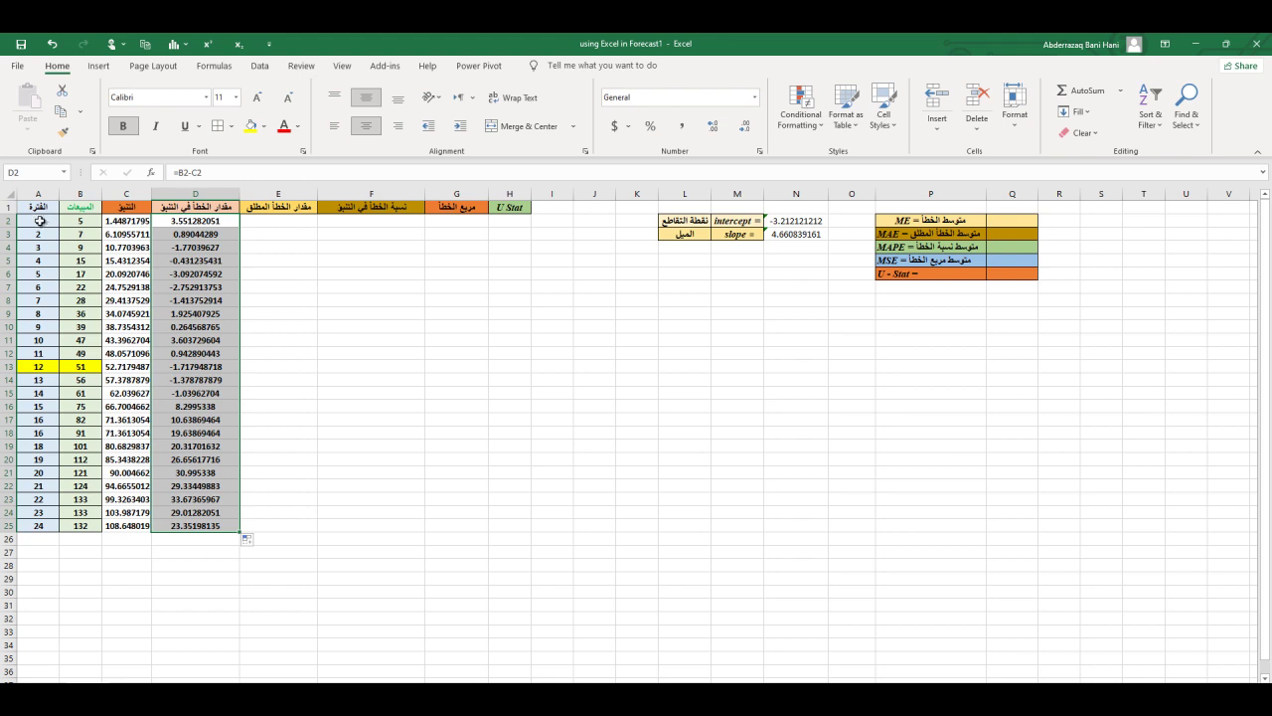
mouse_move(35, 220)
mouse_down()
mouse_move(110, 255)
mouse_move(110, 526)
mouse_up()
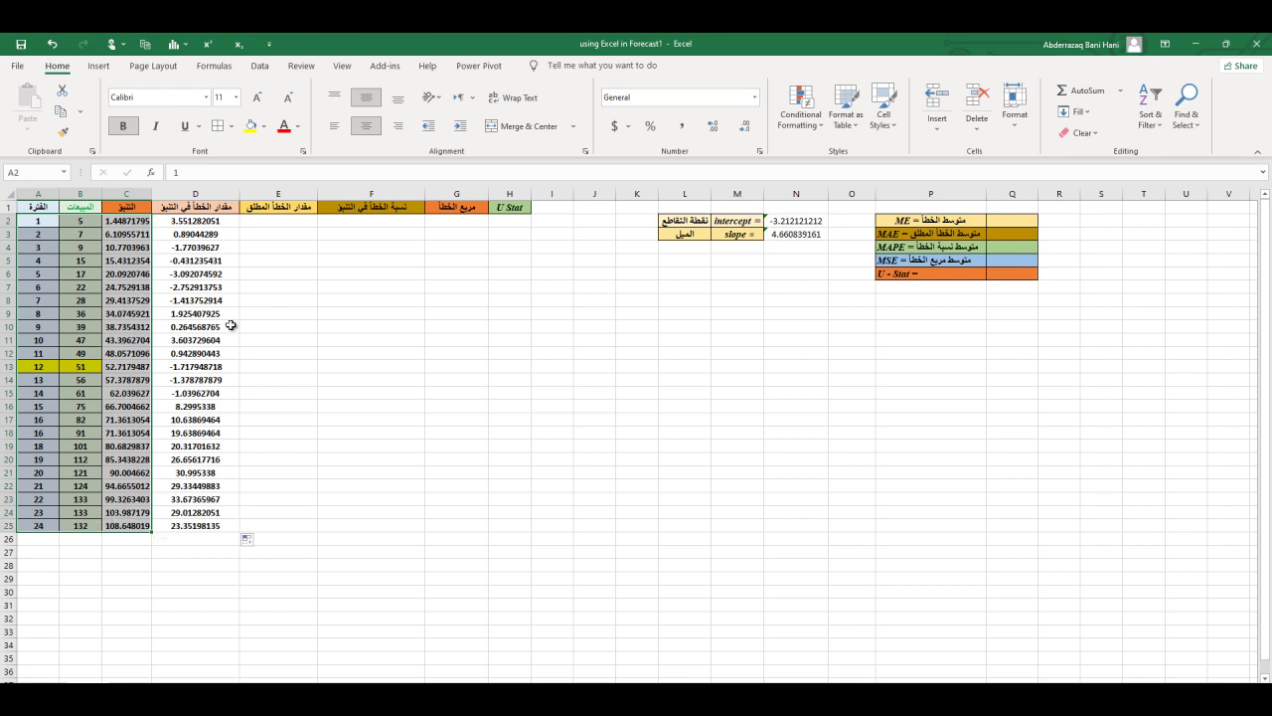
- Insert a Scatter with Smooth Lines chart of periods, actual sales and forecasts
click(100, 65)
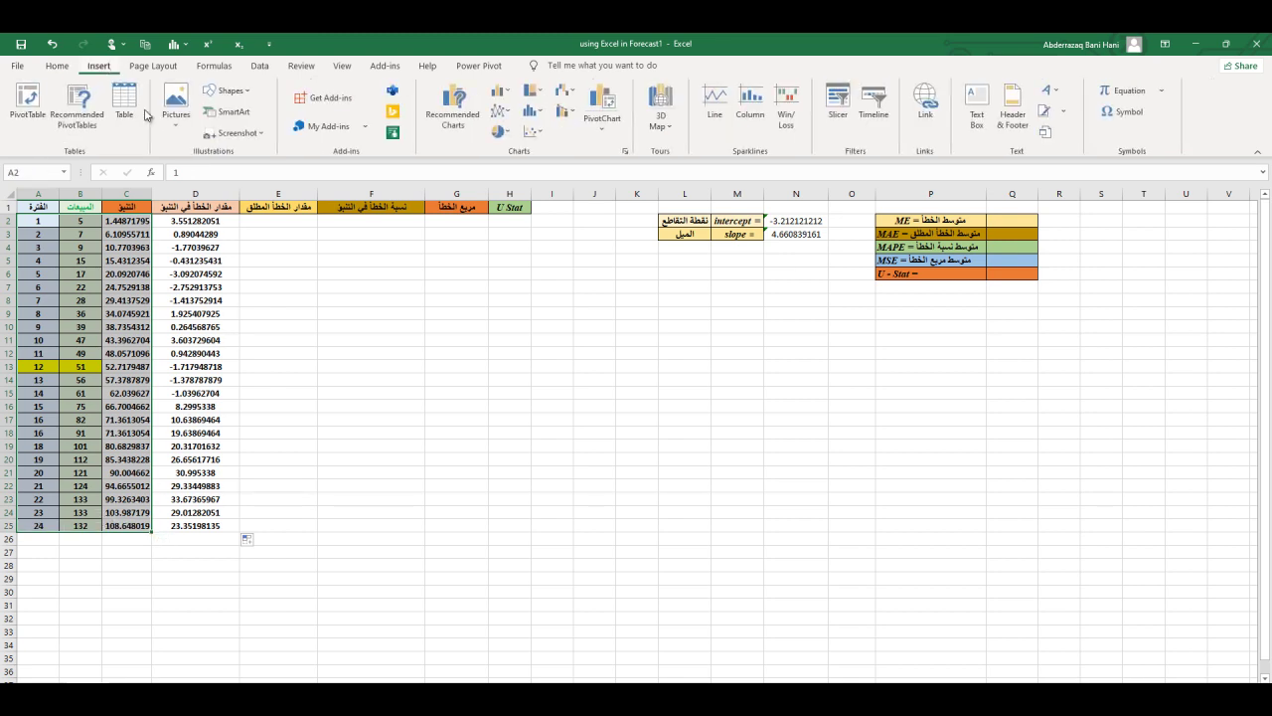
click(532, 130)
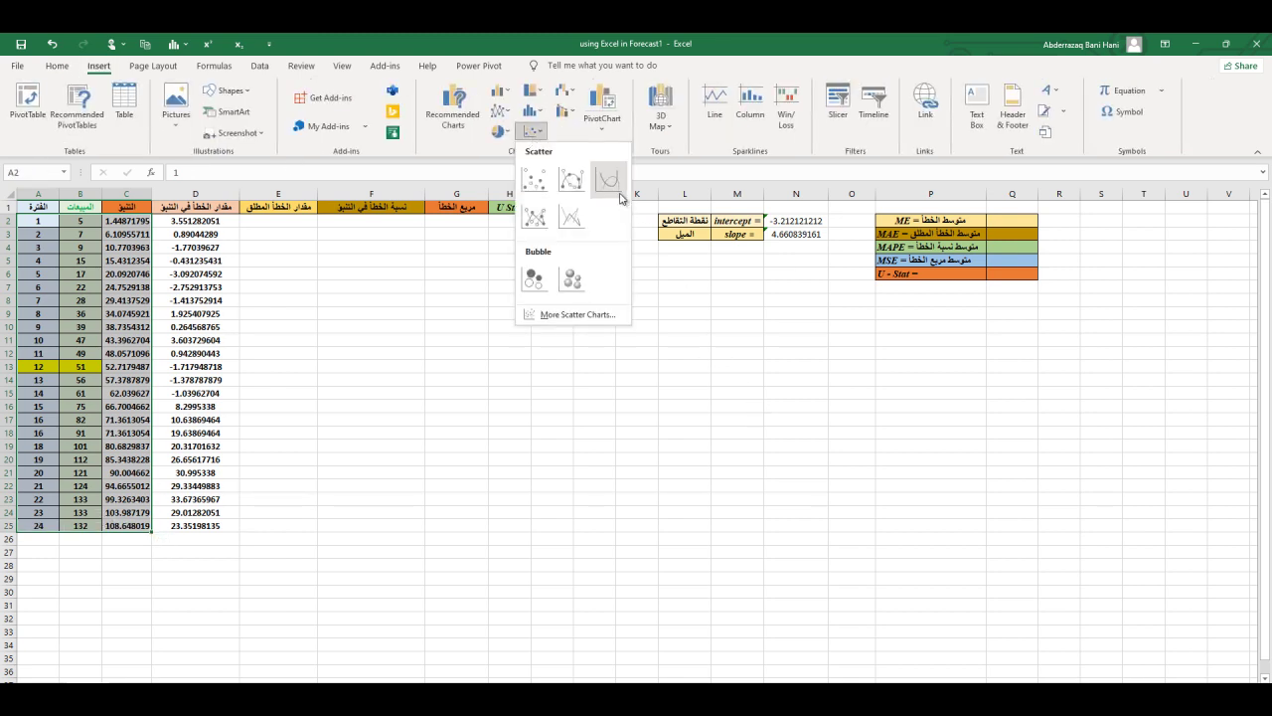
click(607, 179)
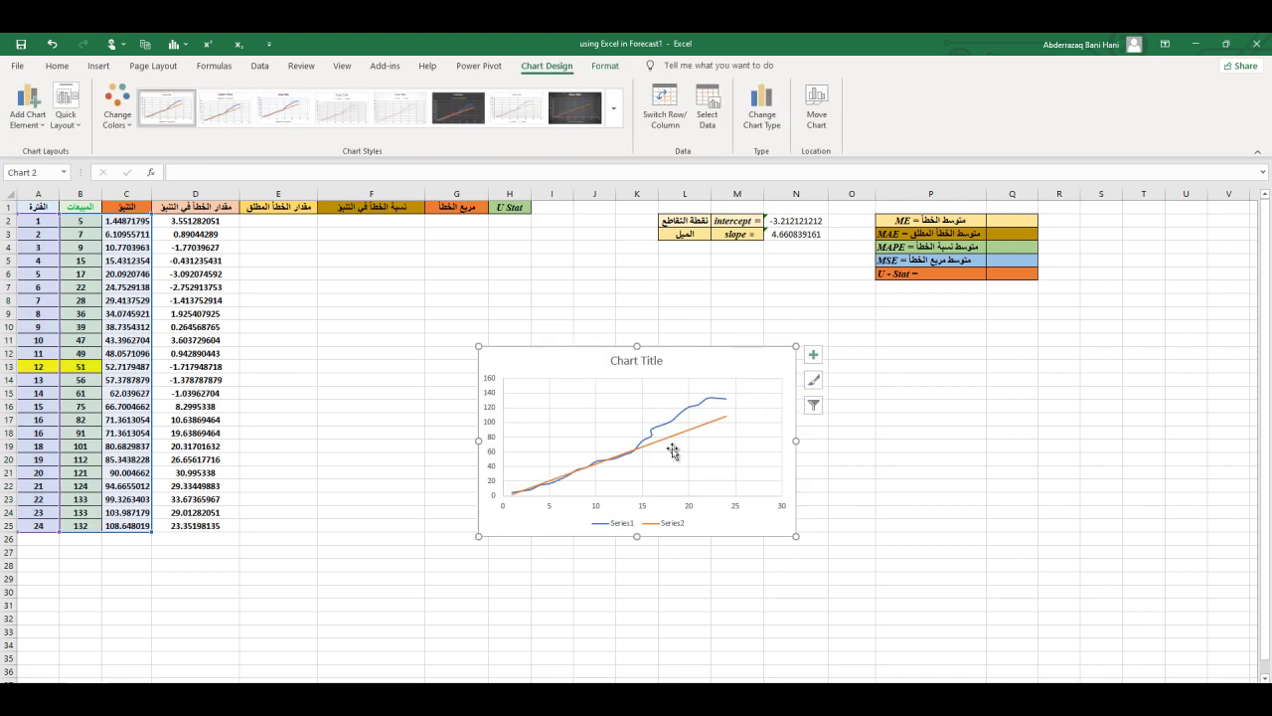
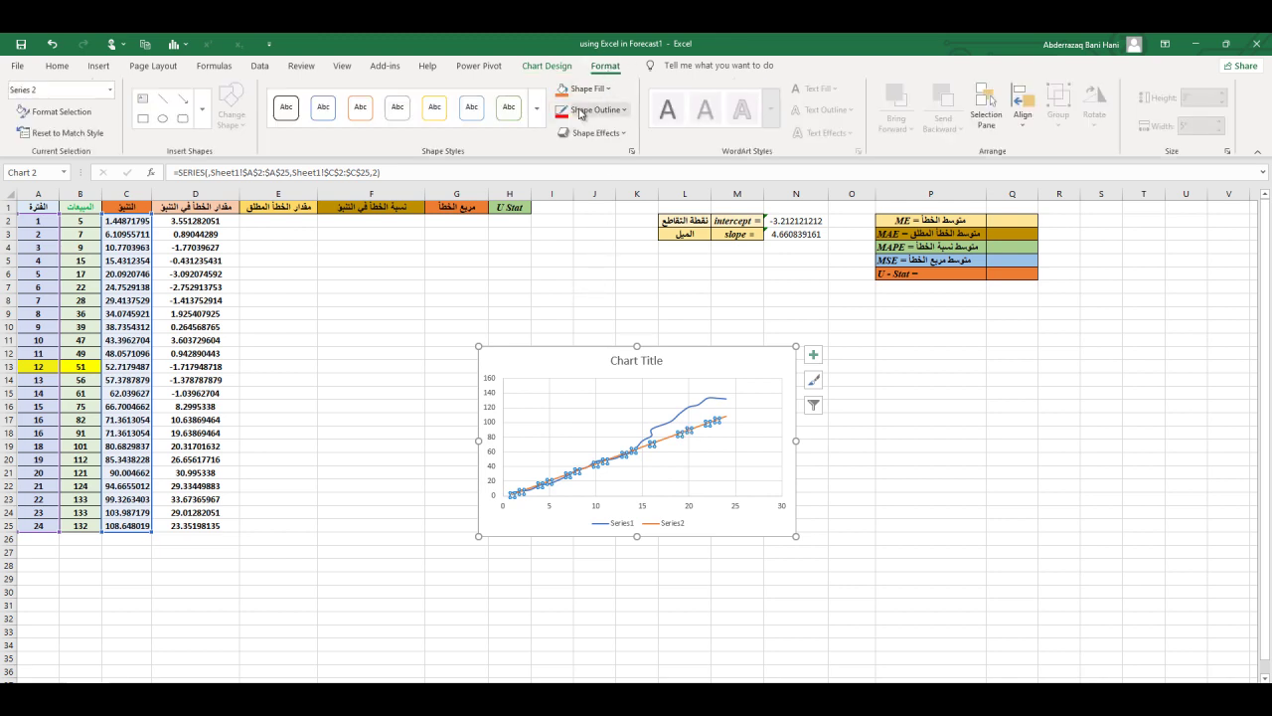
- Give the chart's trend line (Series2) a 2¼ pt outline weight
click(594, 110)
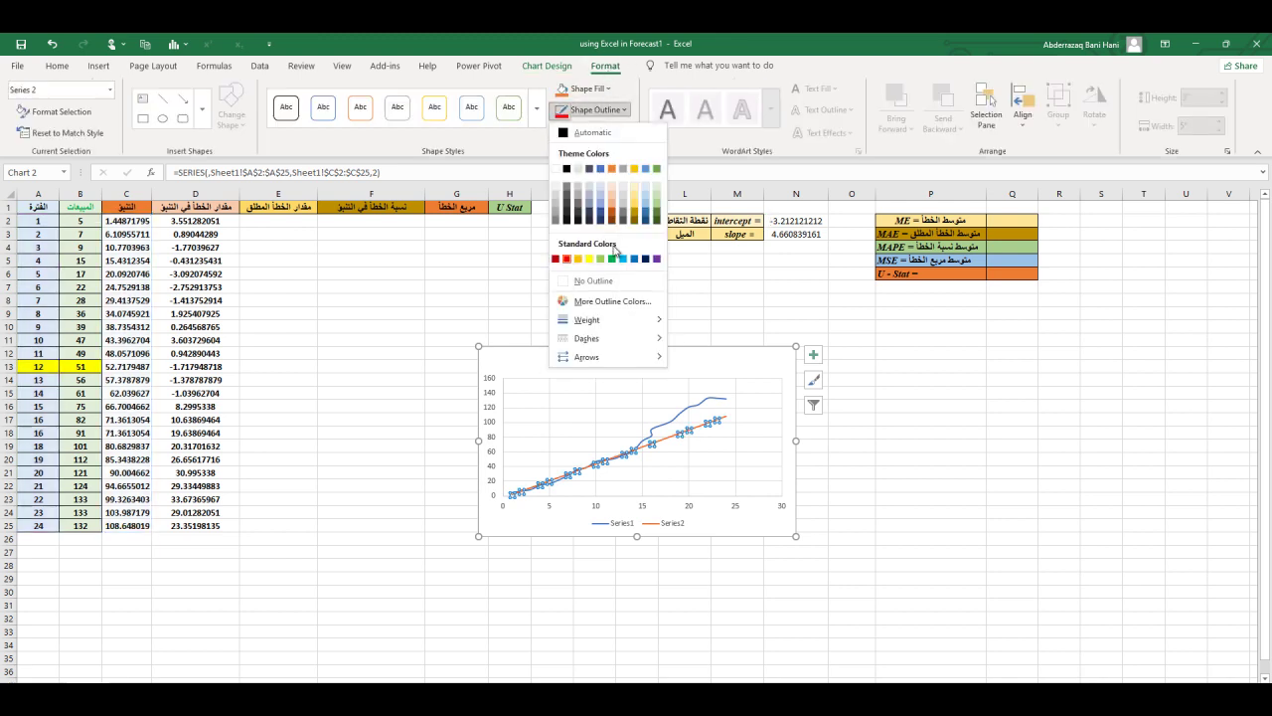
mouse_move(596, 319)
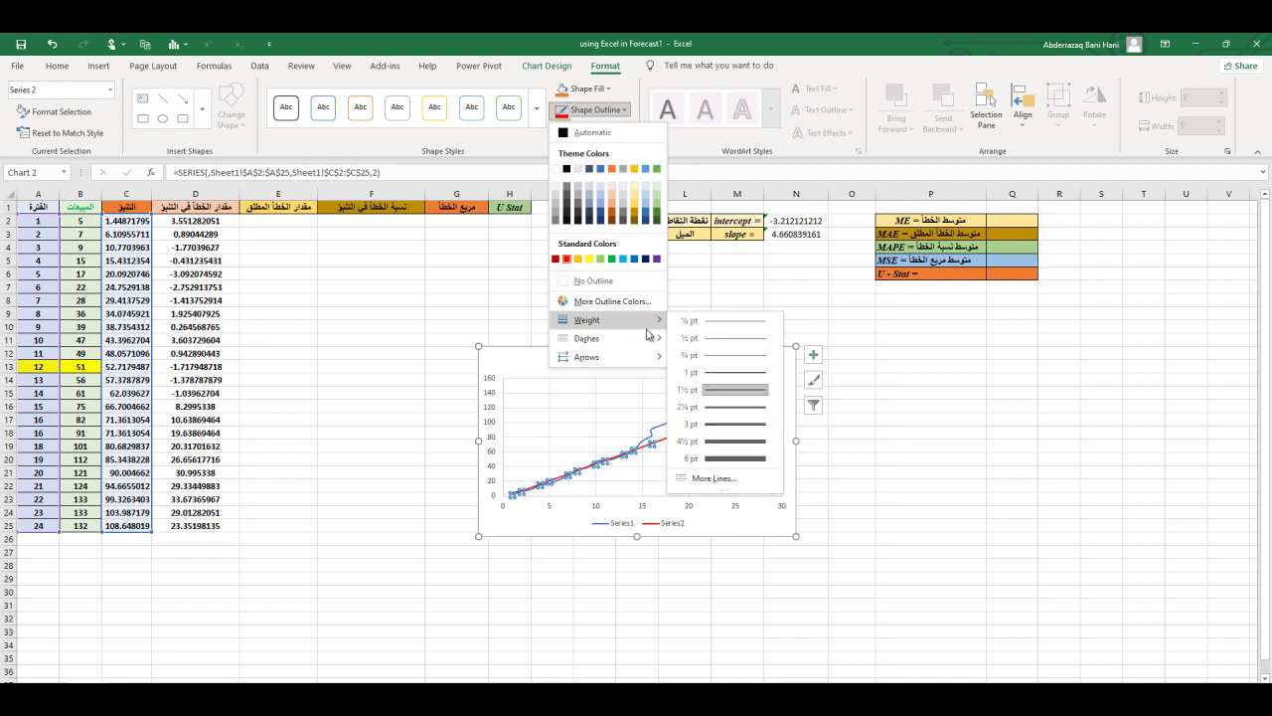
click(732, 408)
- Make the actual-sales line (Series1) blue at 4½ pt thickness
click(700, 407)
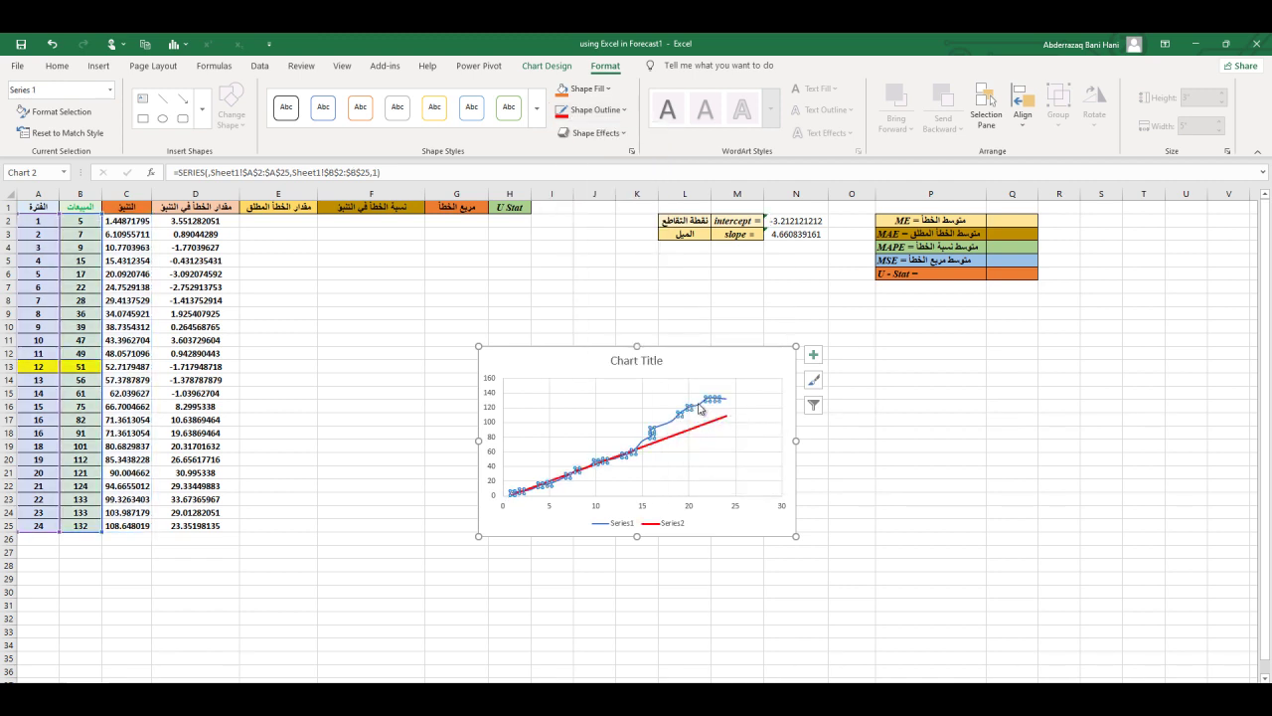
click(596, 110)
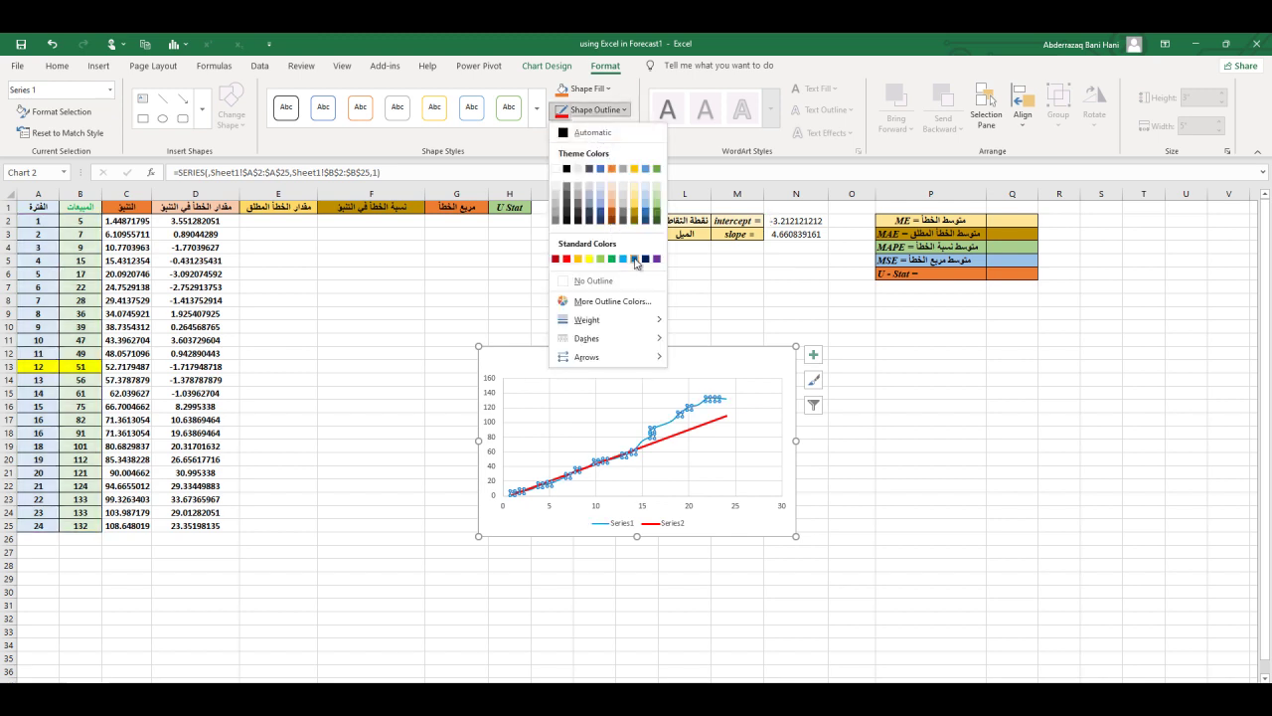
click(634, 260)
click(595, 110)
mouse_move(601, 320)
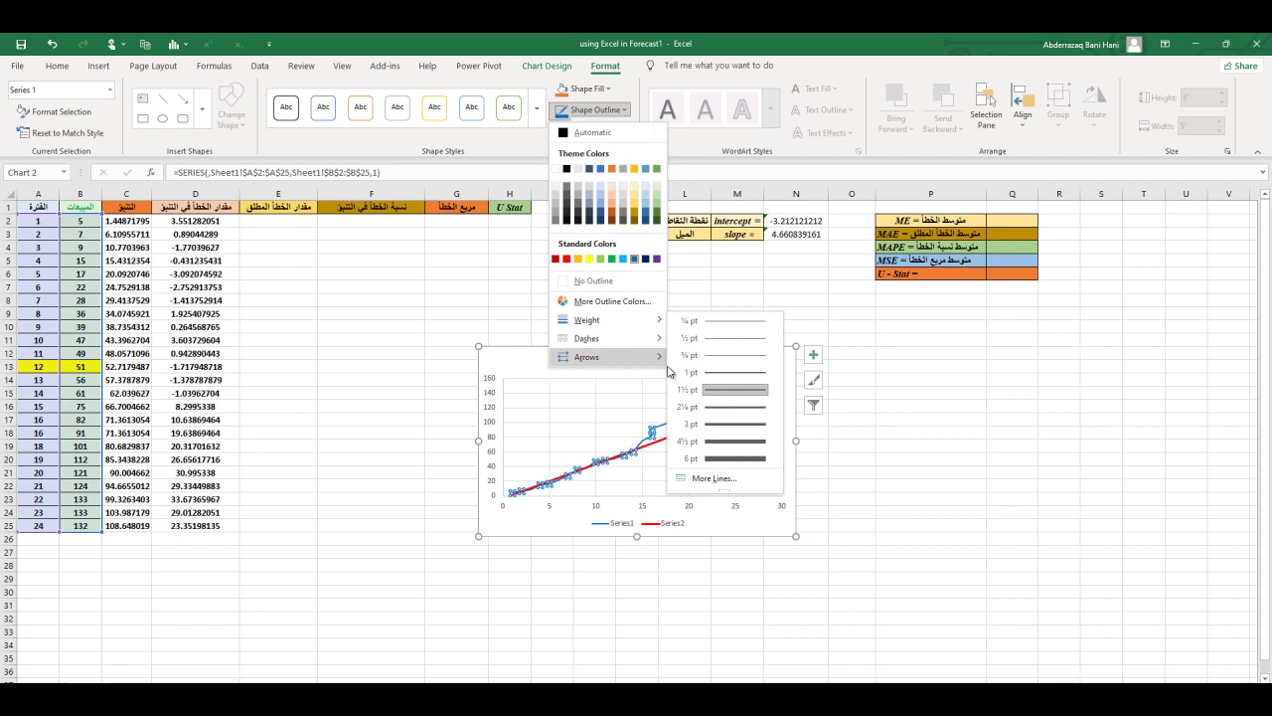
click(725, 440)
click(867, 435)
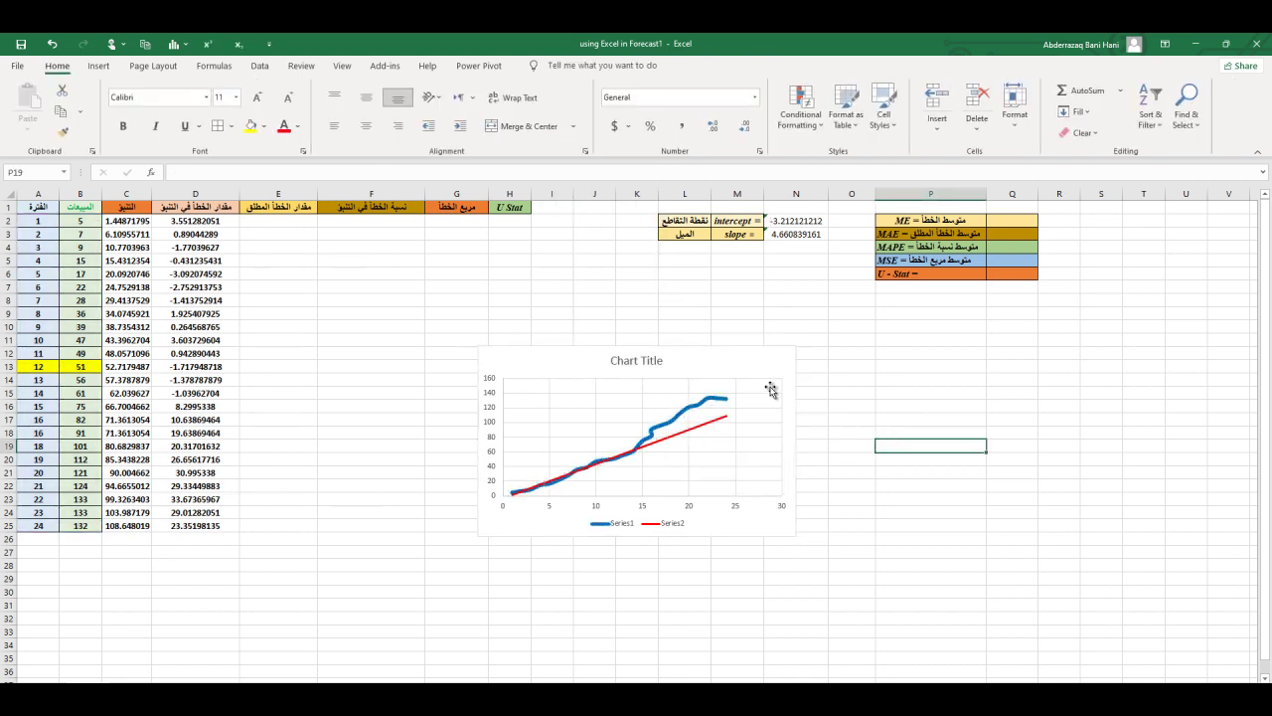
- Move the chart below the summary table and clear its vertical and horizontal gridlines
mouse_move(764, 352)
mouse_down()
mouse_move(683, 441)
mouse_move(880, 492)
mouse_up()
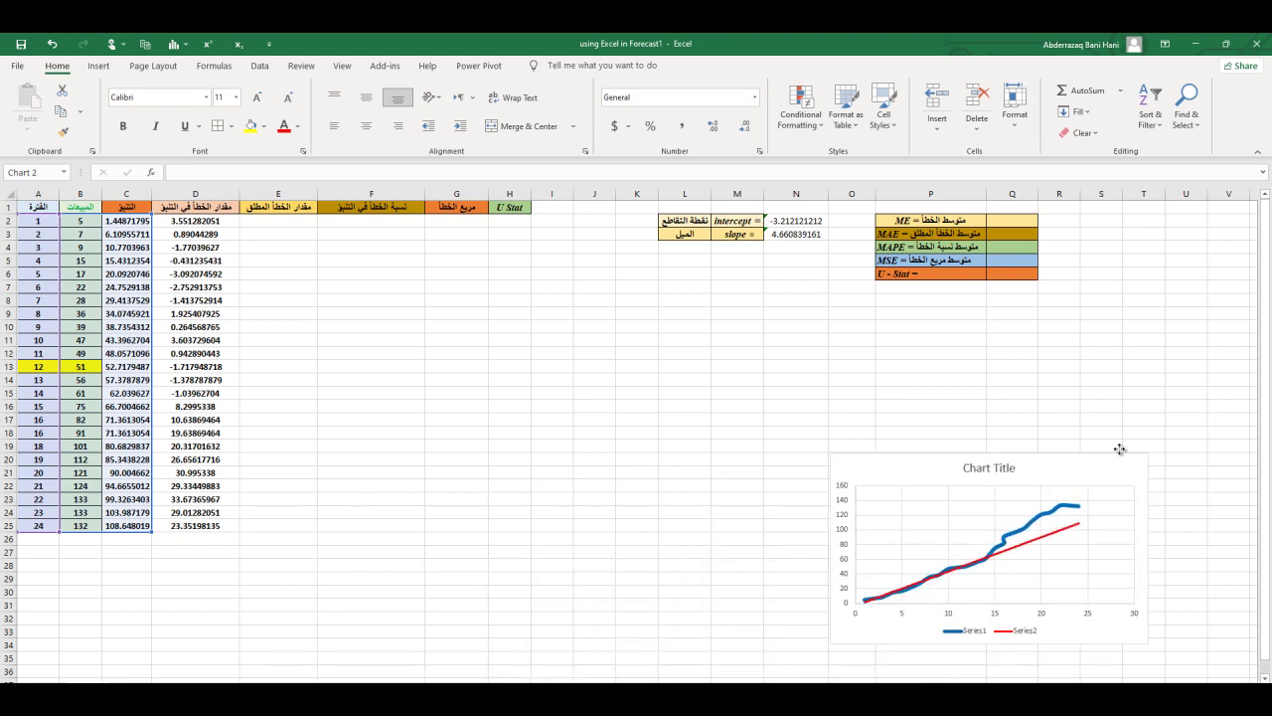
drag(879, 492, 1120, 450)
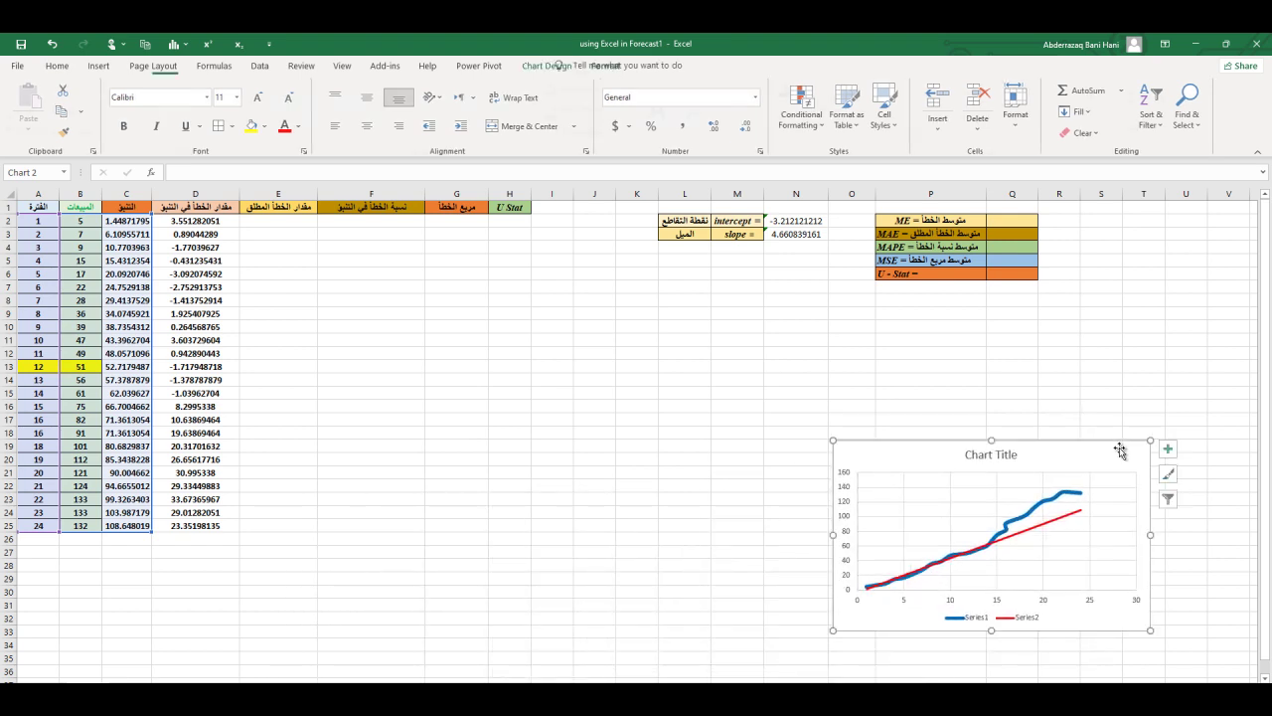
click(1091, 552)
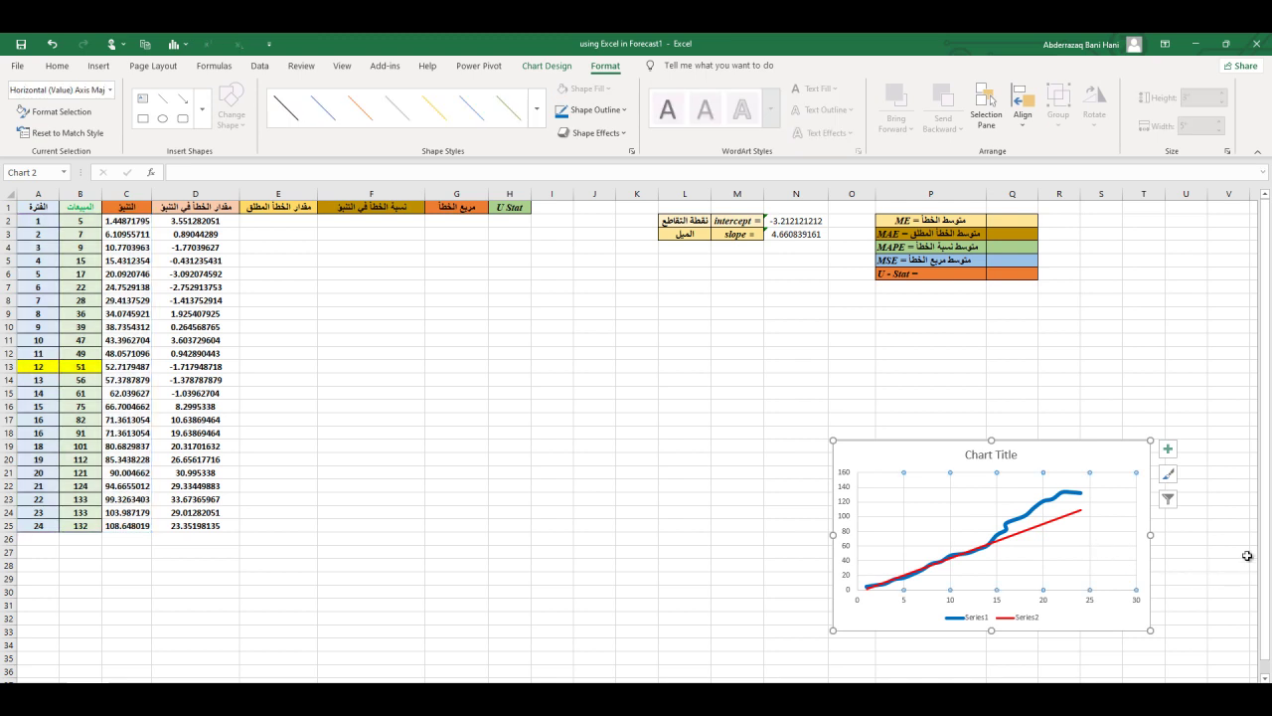
key(Escape)
click(1098, 545)
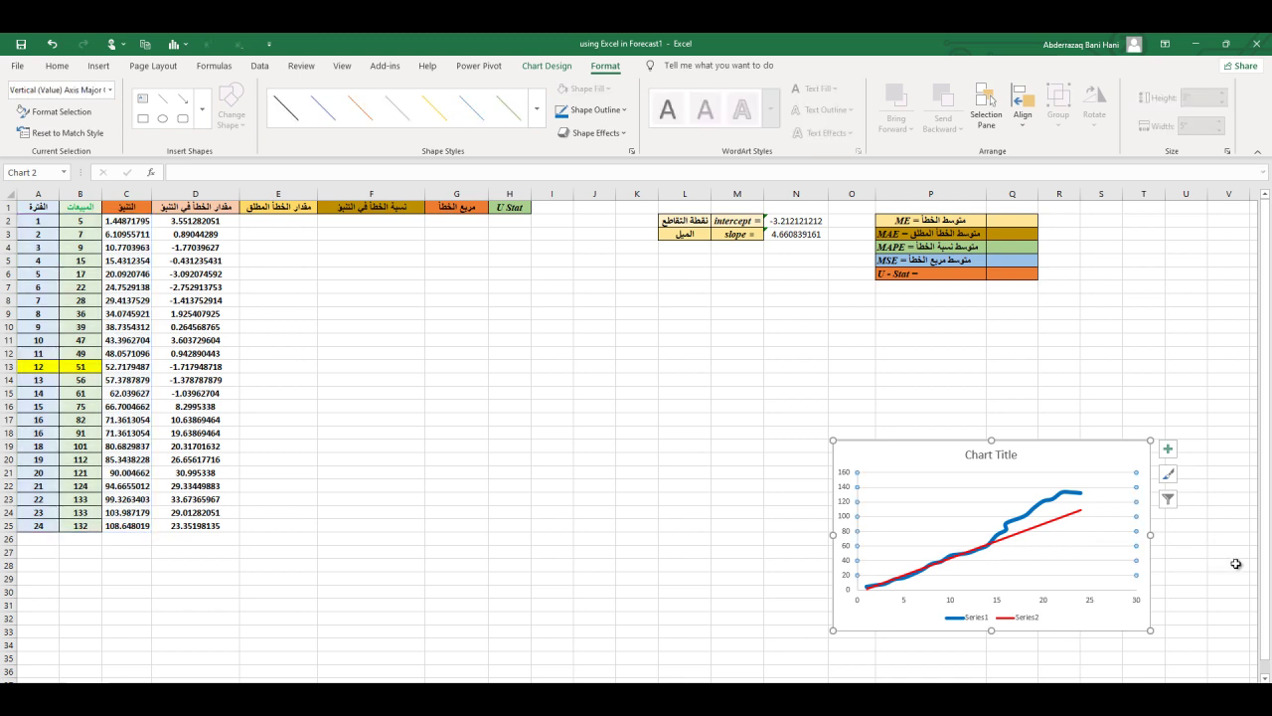
key(Escape)
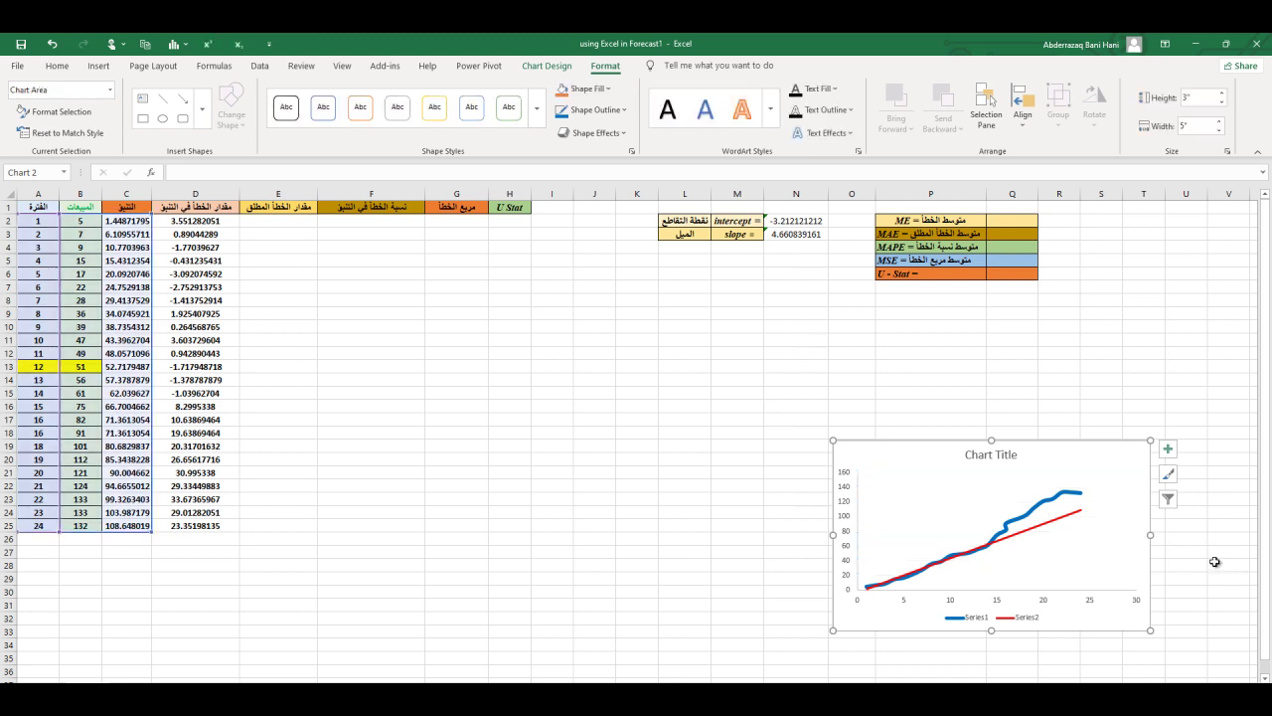
- Delete the chart legend, then select cell E2 for the absolute-error column
click(1004, 619)
key(Delete)
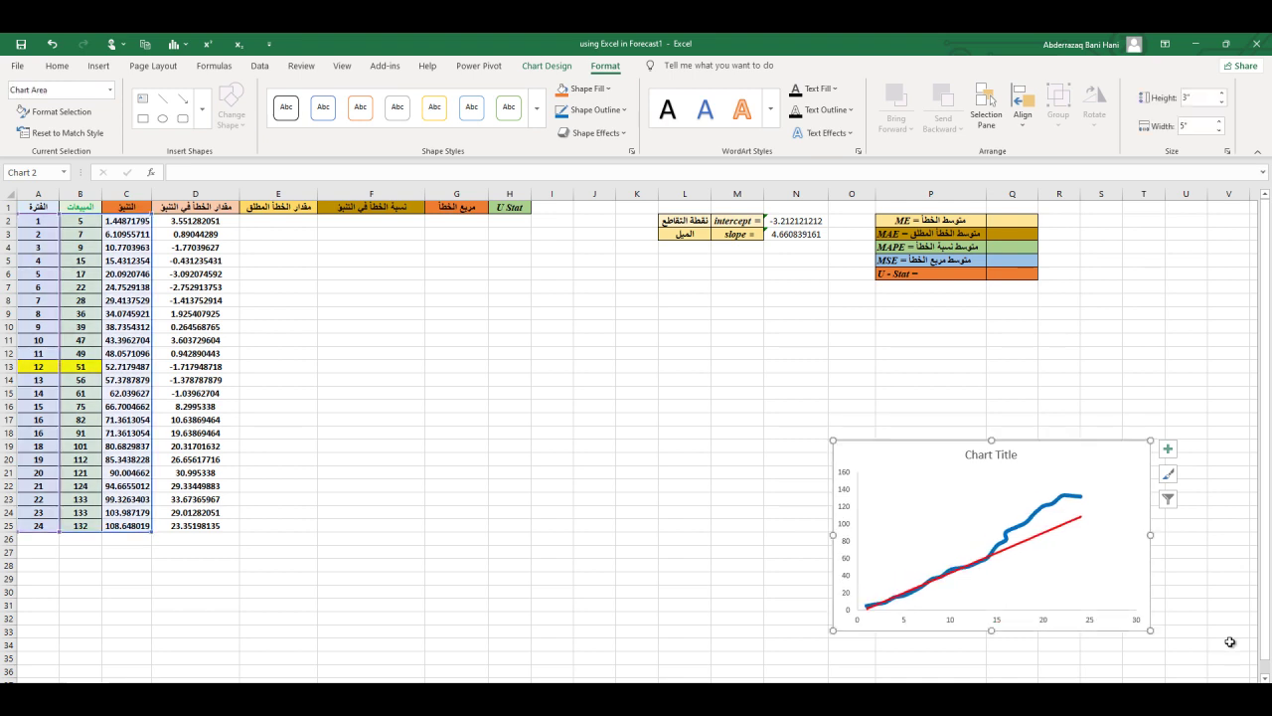
click(986, 455)
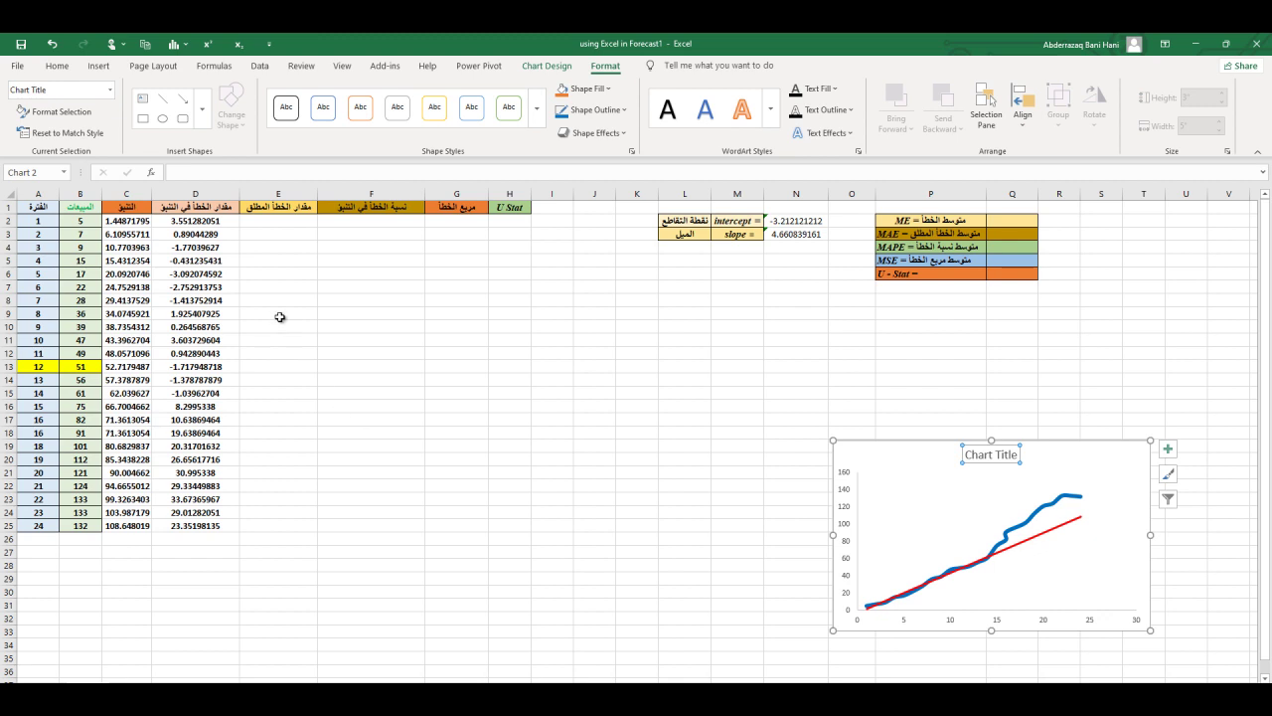
click(279, 221)
text(=)
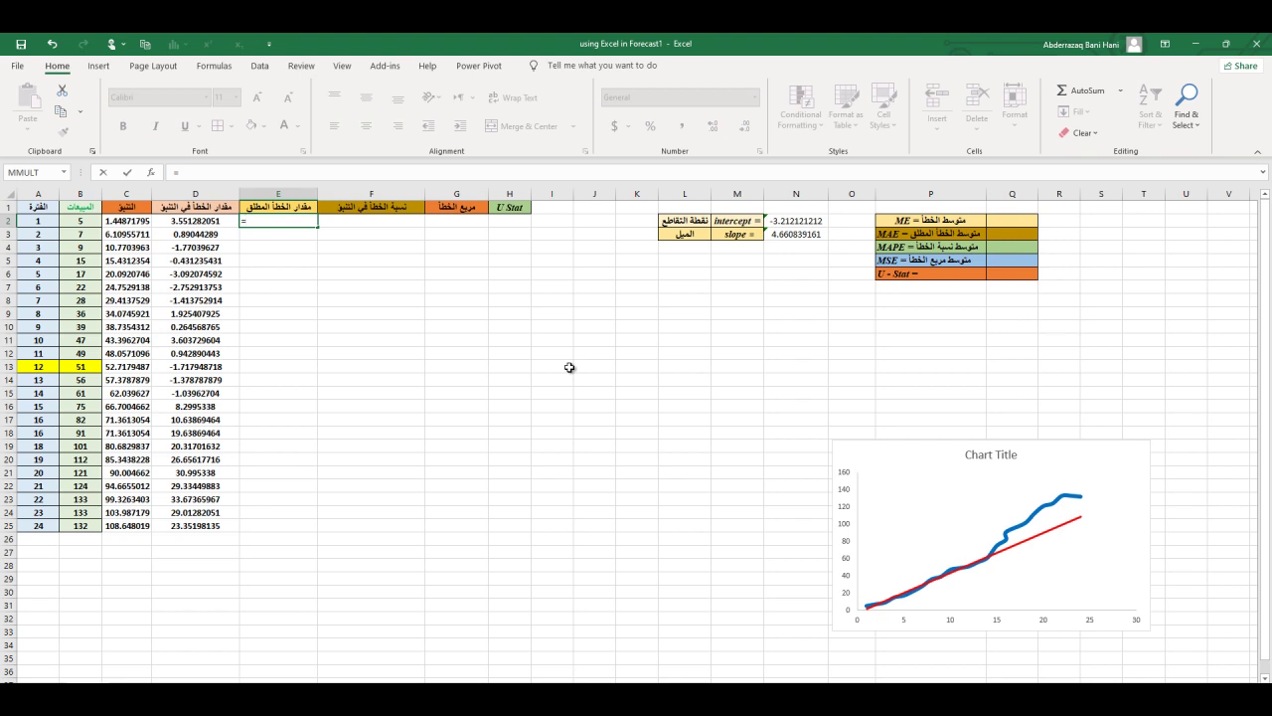
- Enter =ABS(D2) in E2, centre it, and fill it down to E25
text(abs)
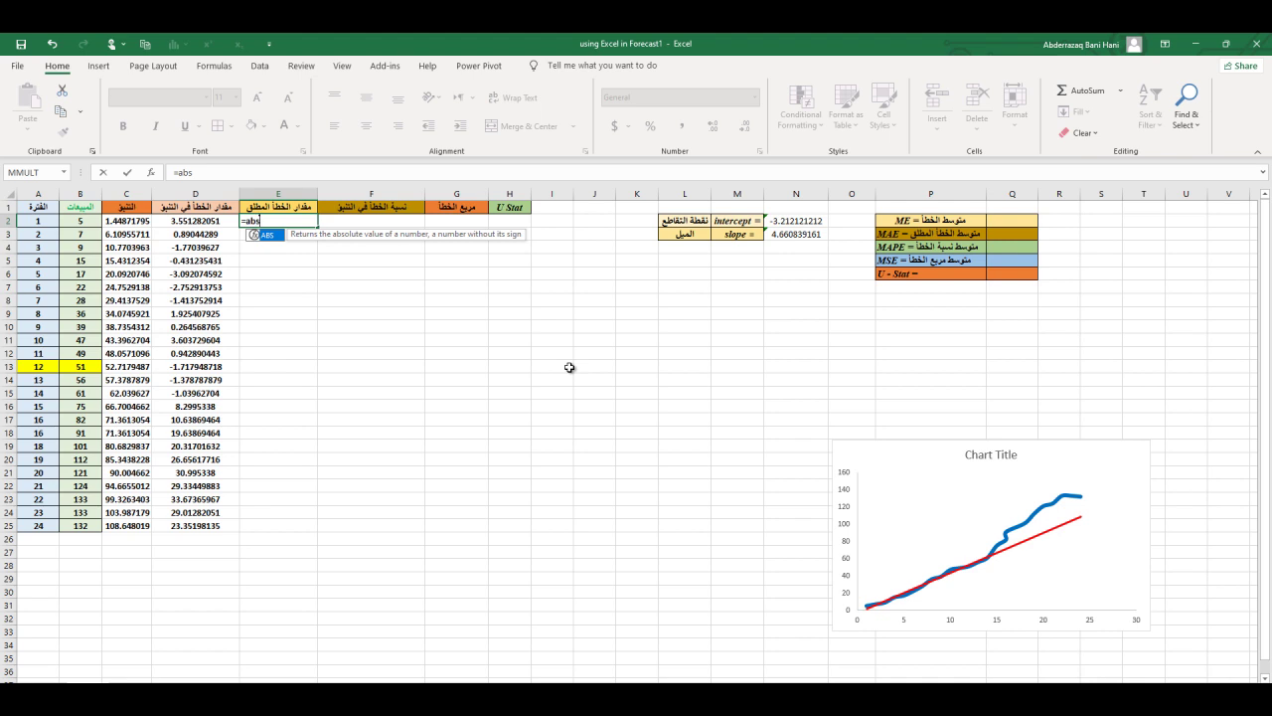
text(()
click(197, 222)
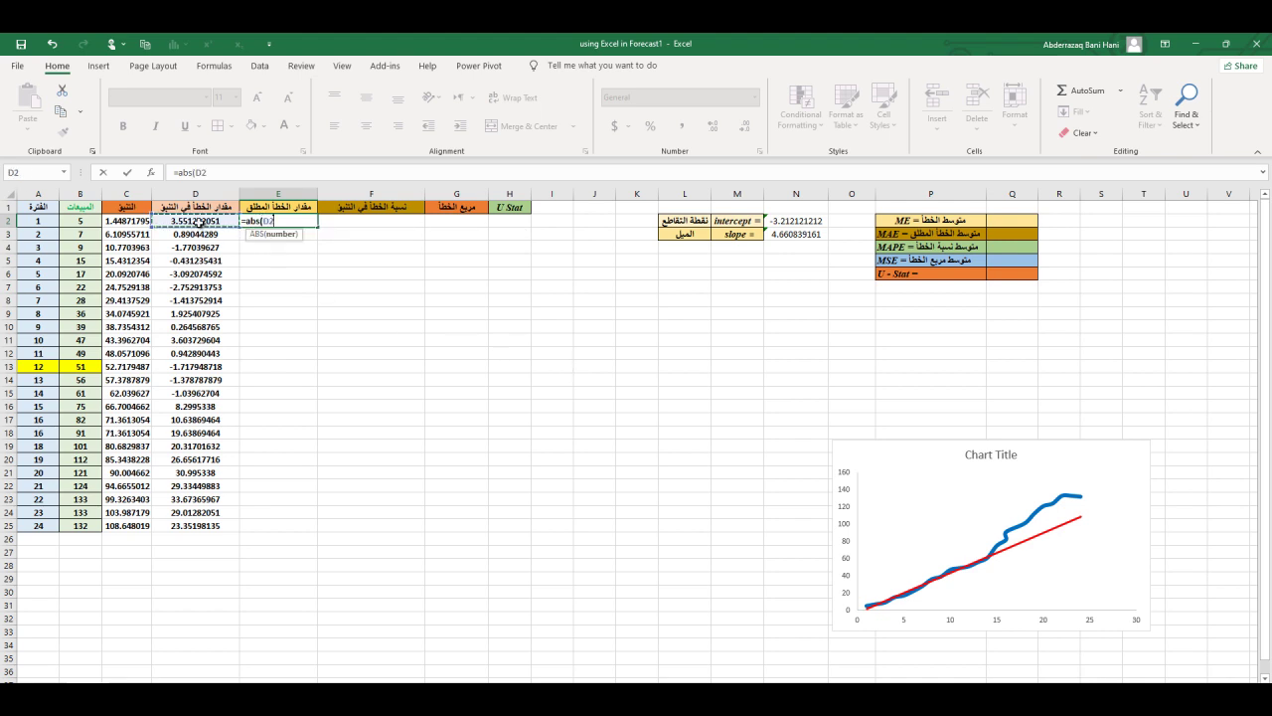
text())
key(Return)
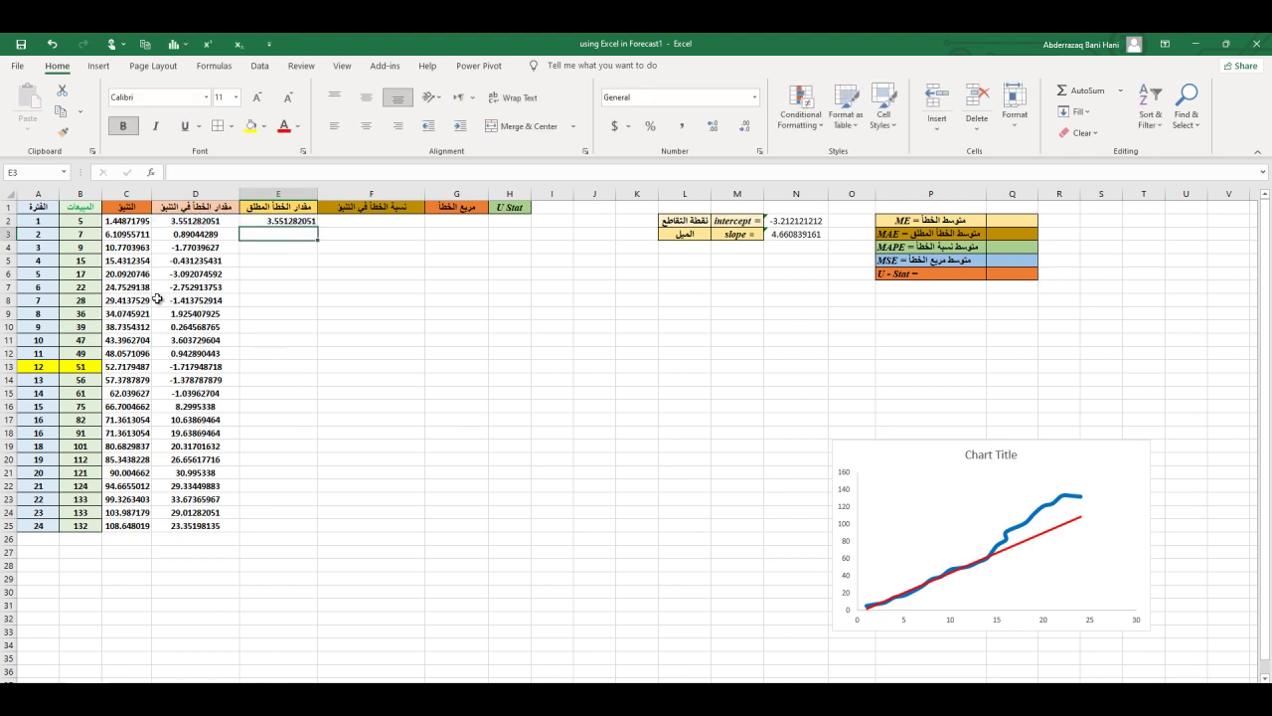
click(272, 222)
click(366, 126)
click(366, 96)
drag(318, 237, 316, 528)
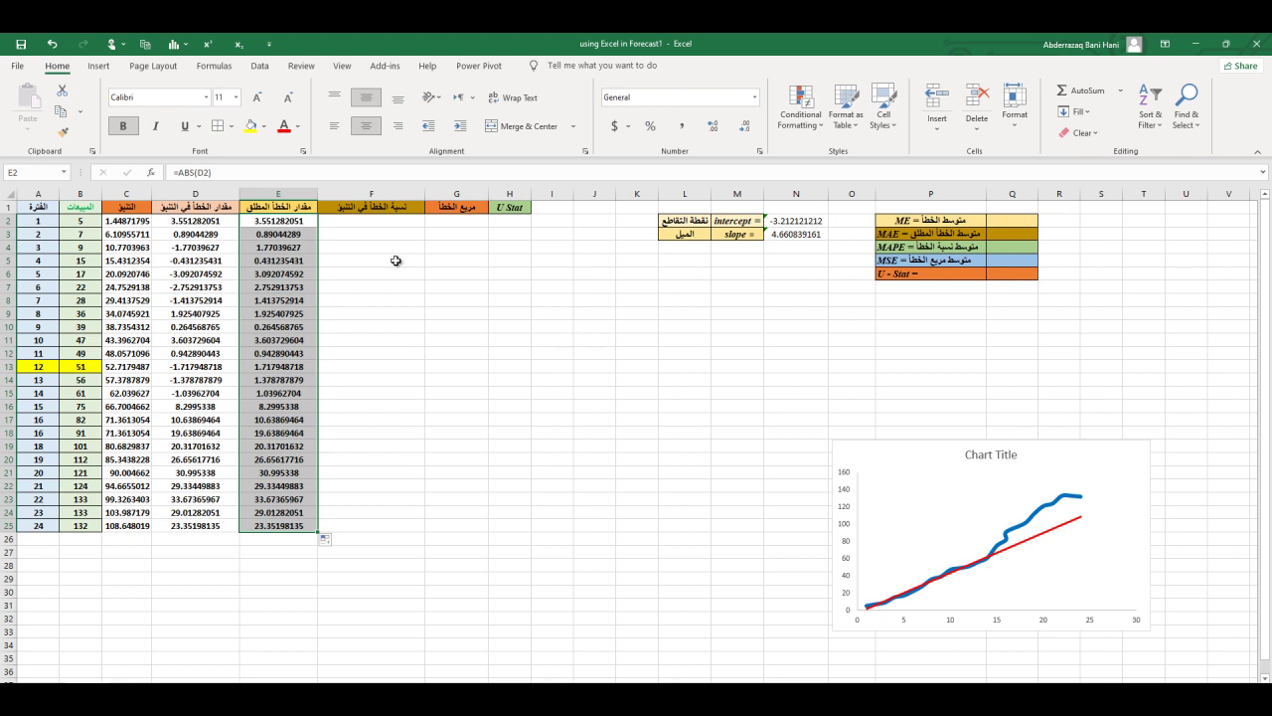
- Enter the percentage-error formula =E2/B2 in F2
click(379, 222)
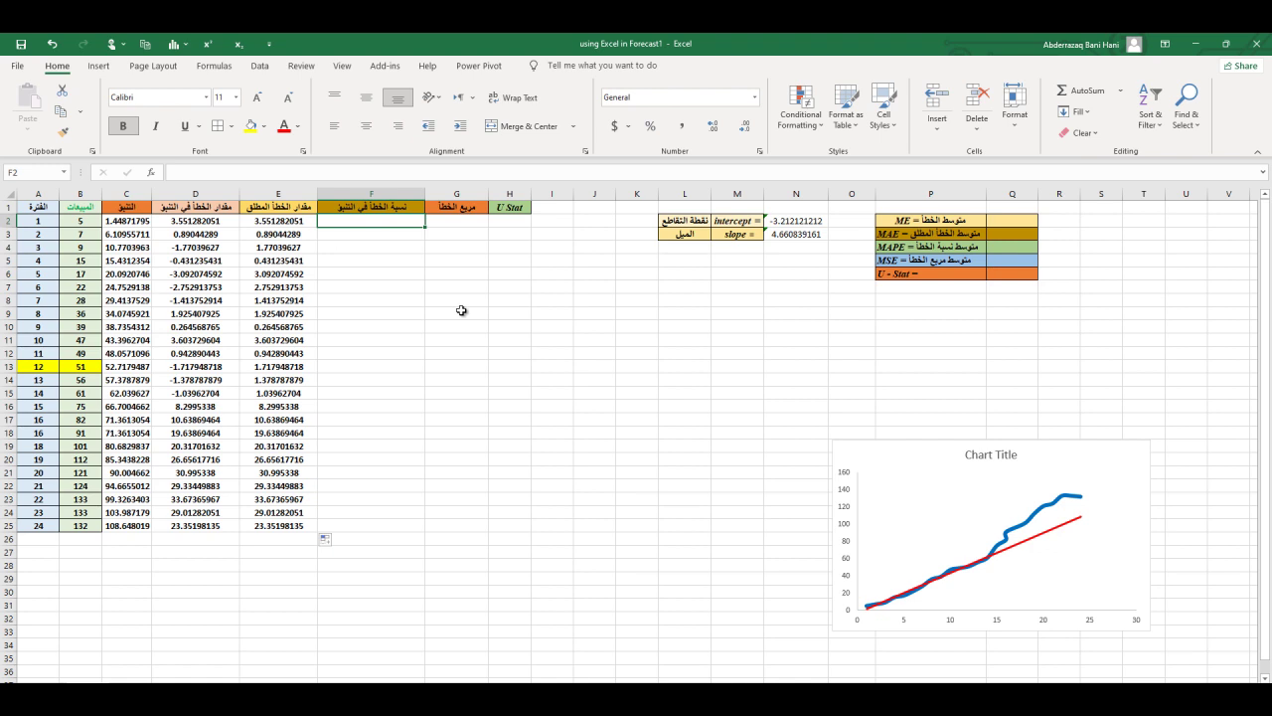
text(=)
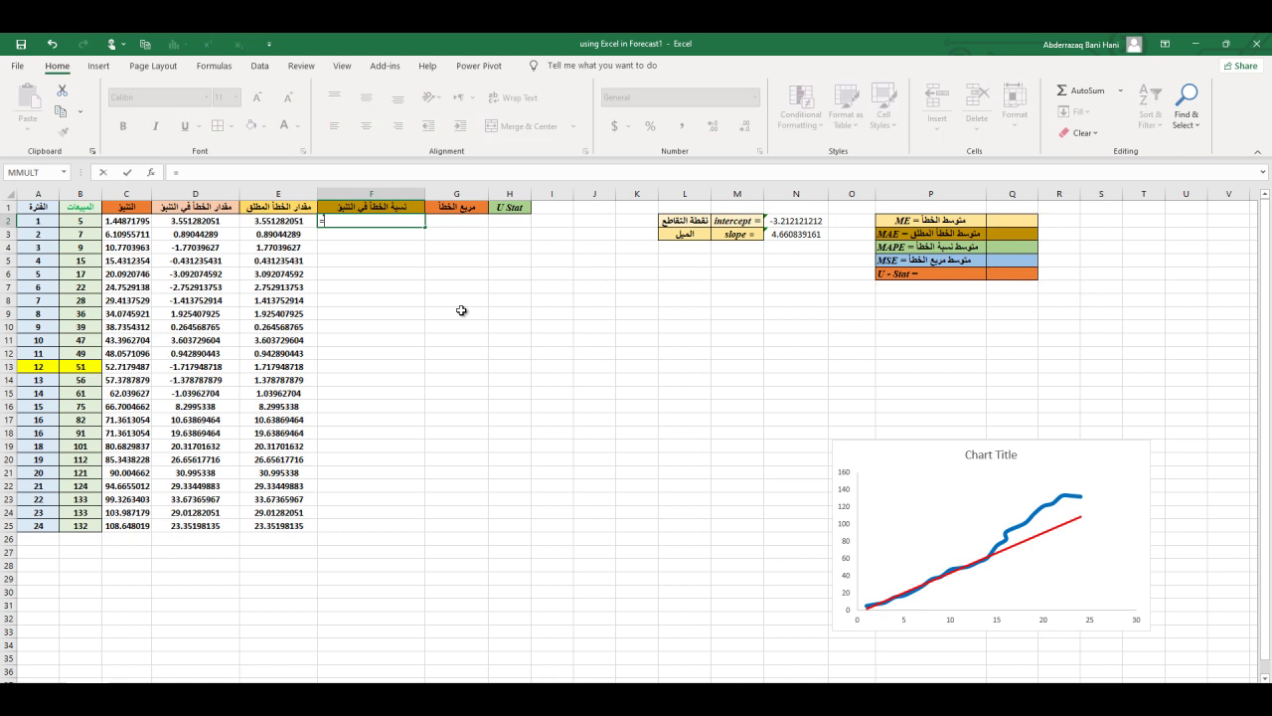
click(289, 223)
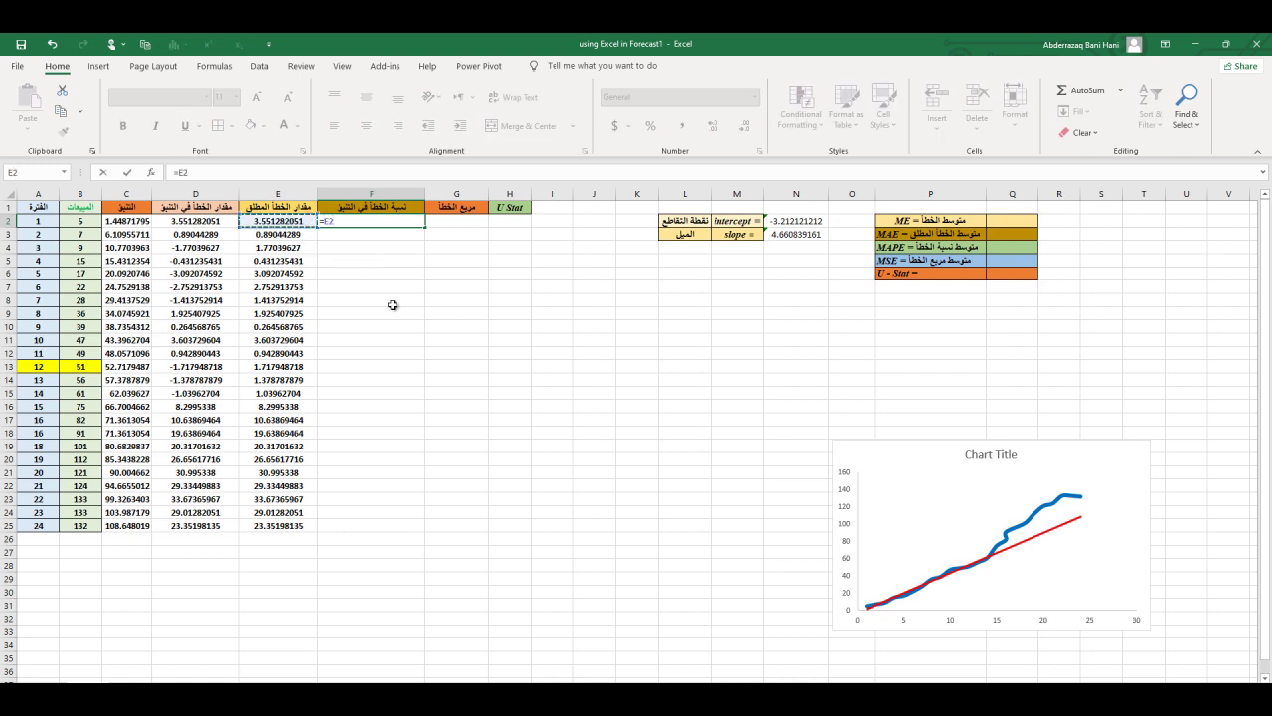
text(/)
click(89, 225)
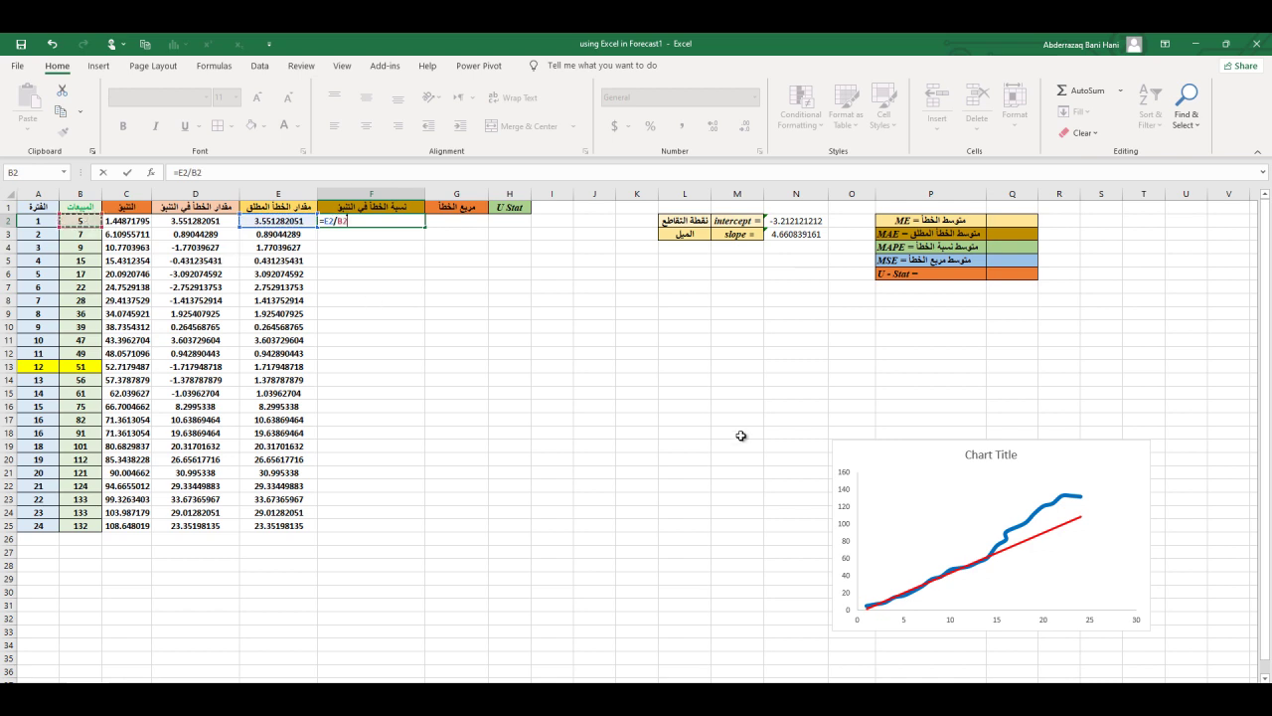
key(Return)
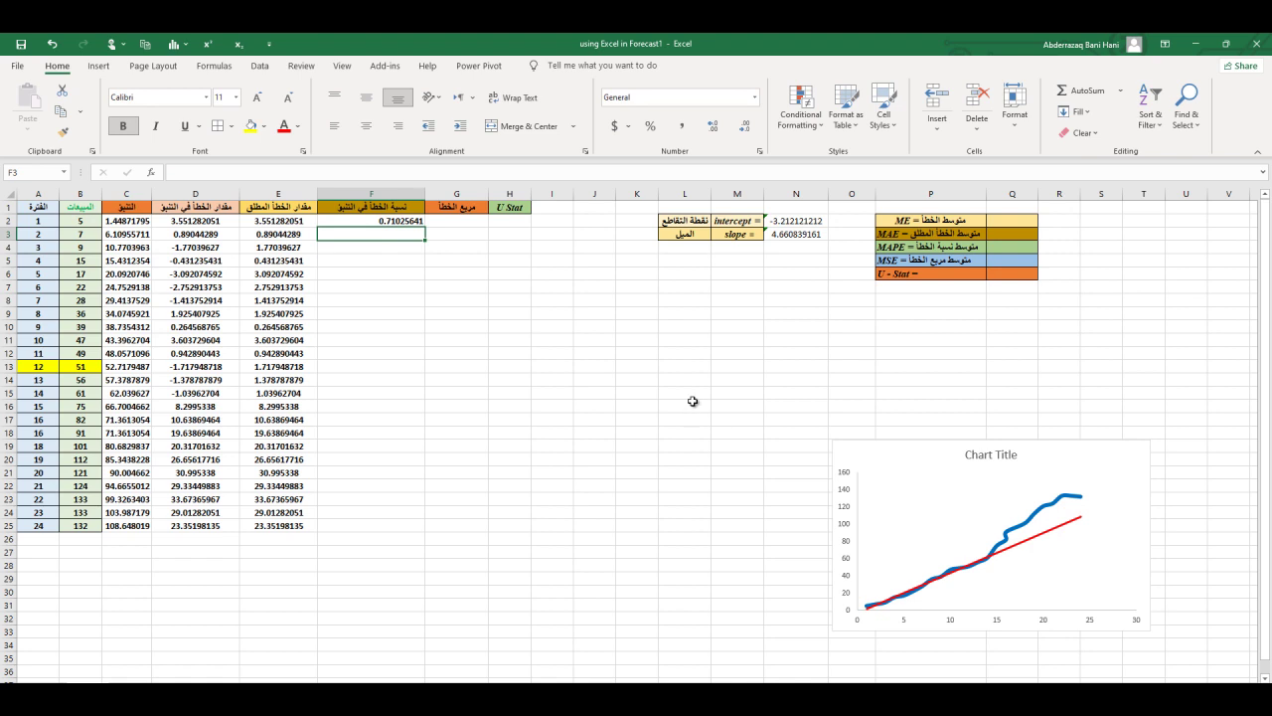
- Format F2 as a centred percentage and fill it down to F25
click(399, 221)
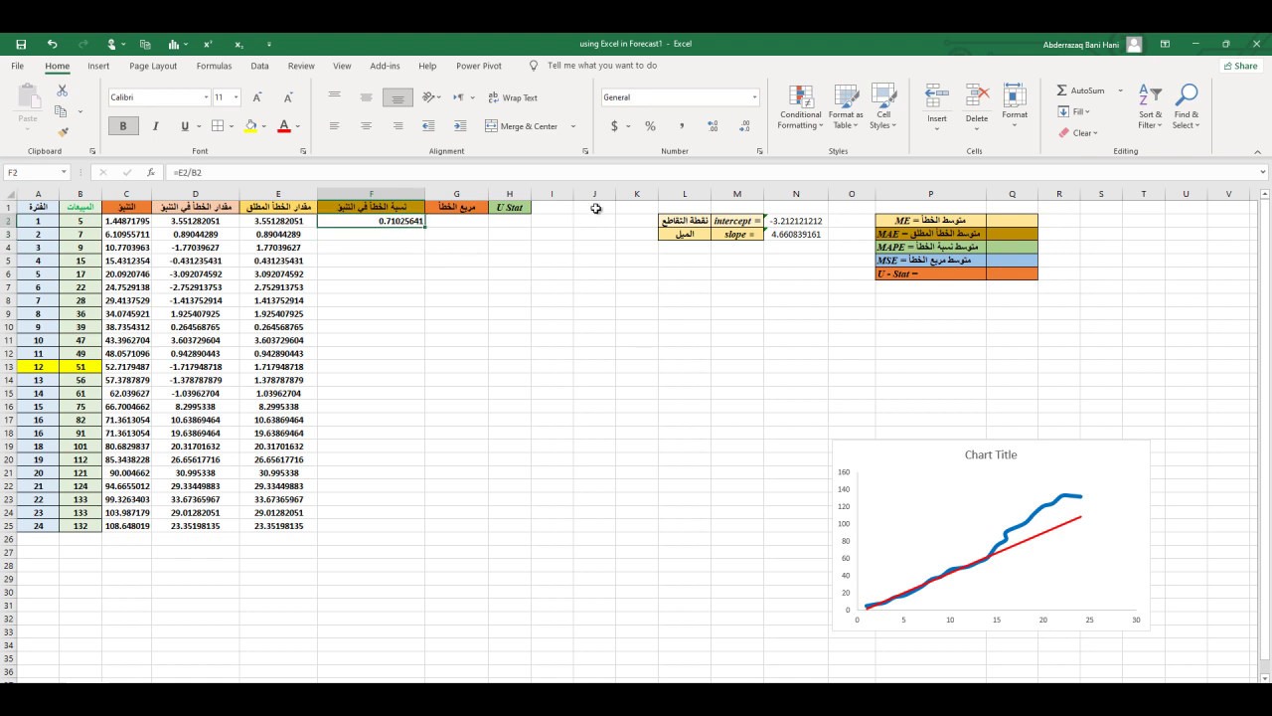
click(649, 129)
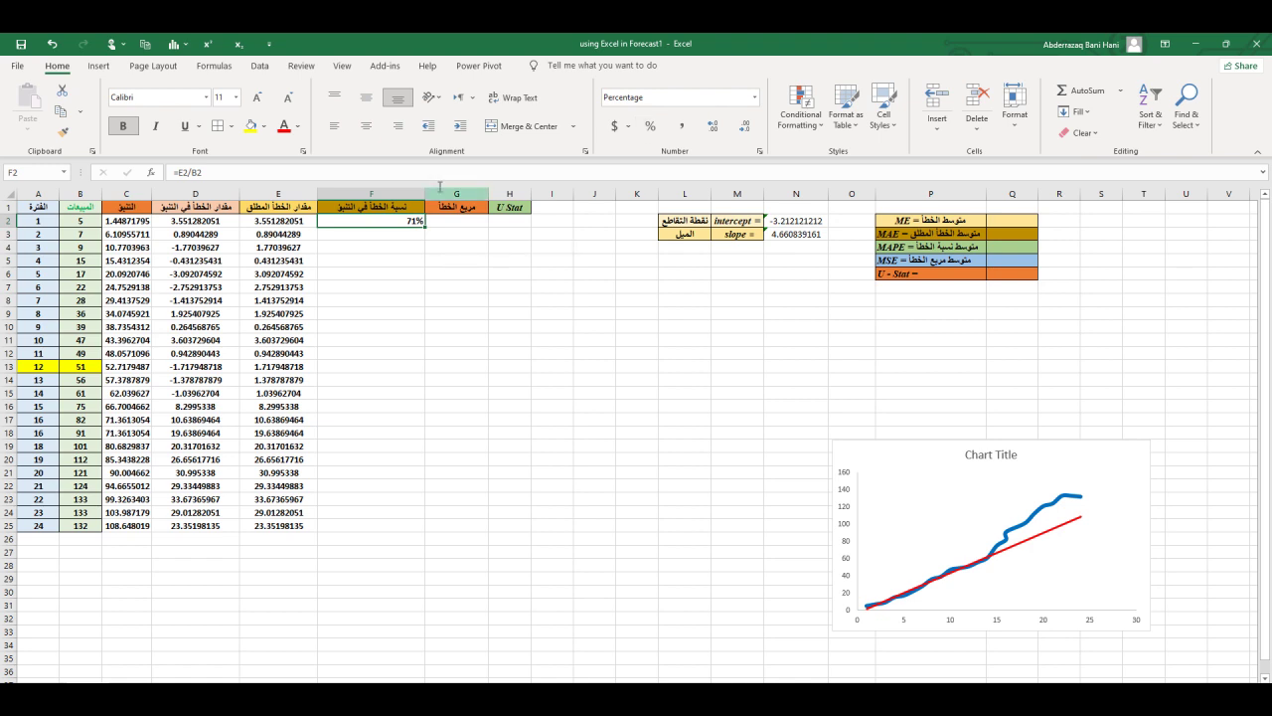
click(365, 125)
click(366, 96)
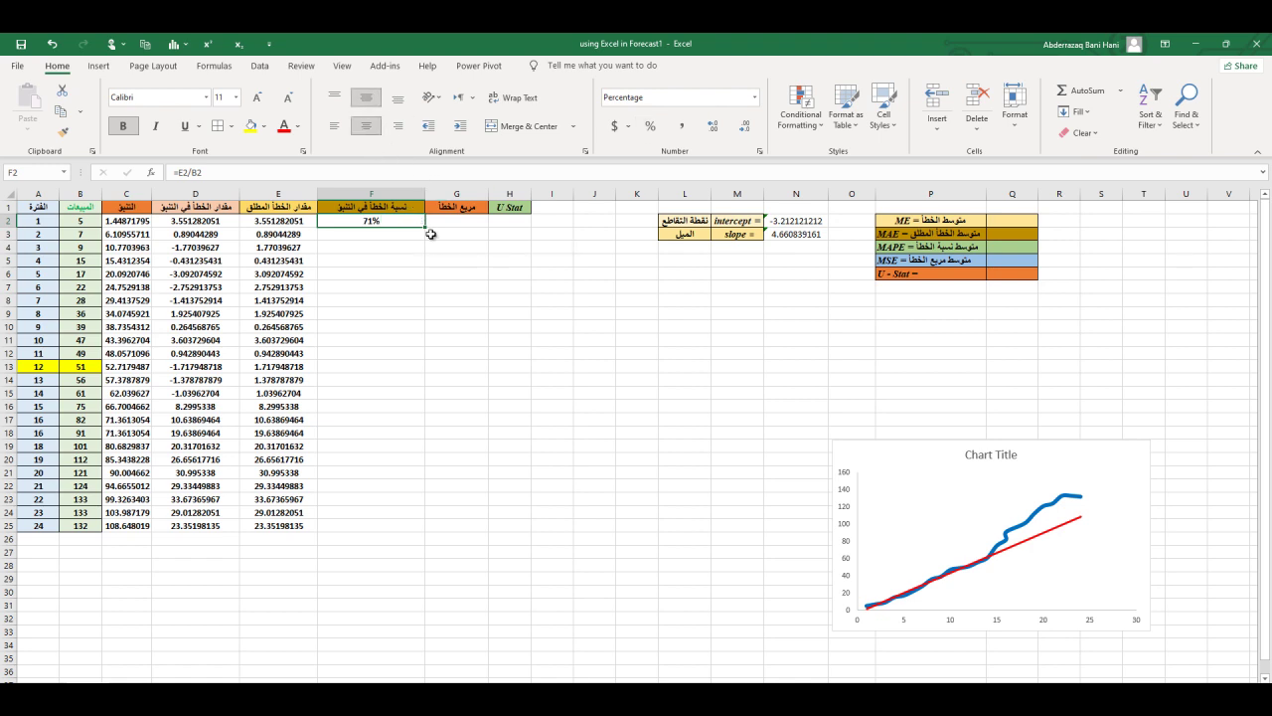
drag(430, 234, 423, 531)
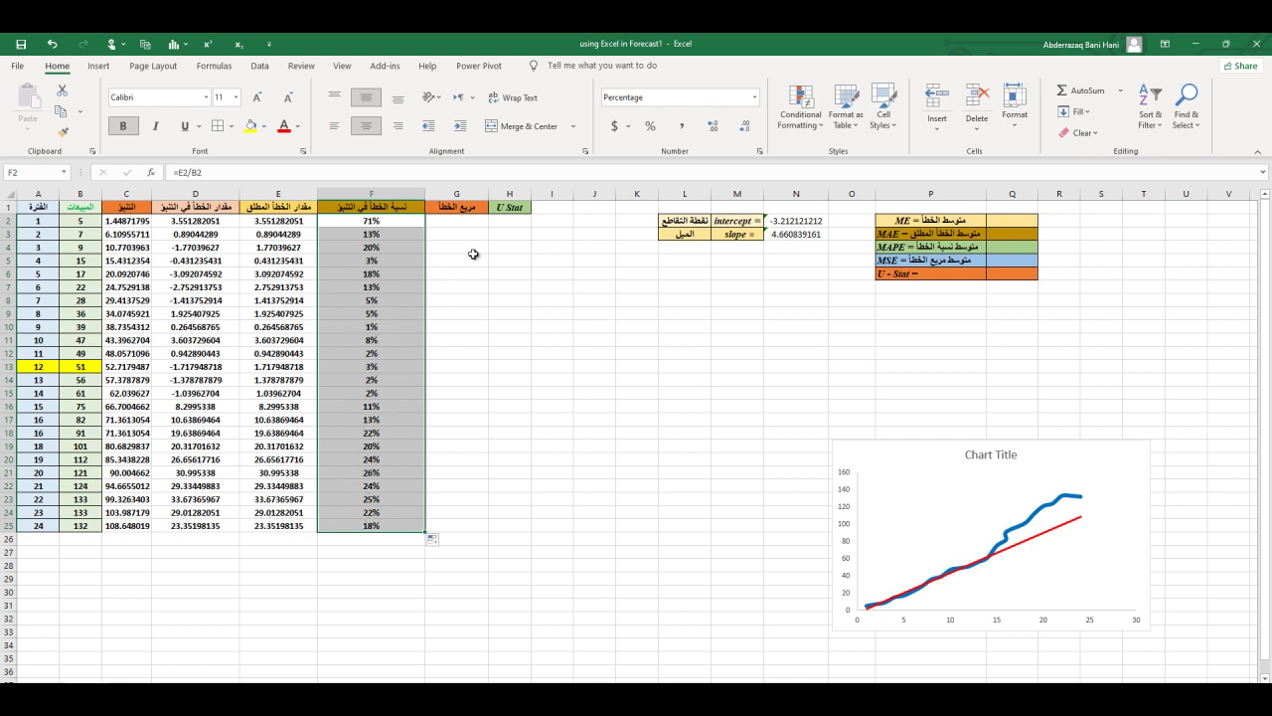
click(474, 222)
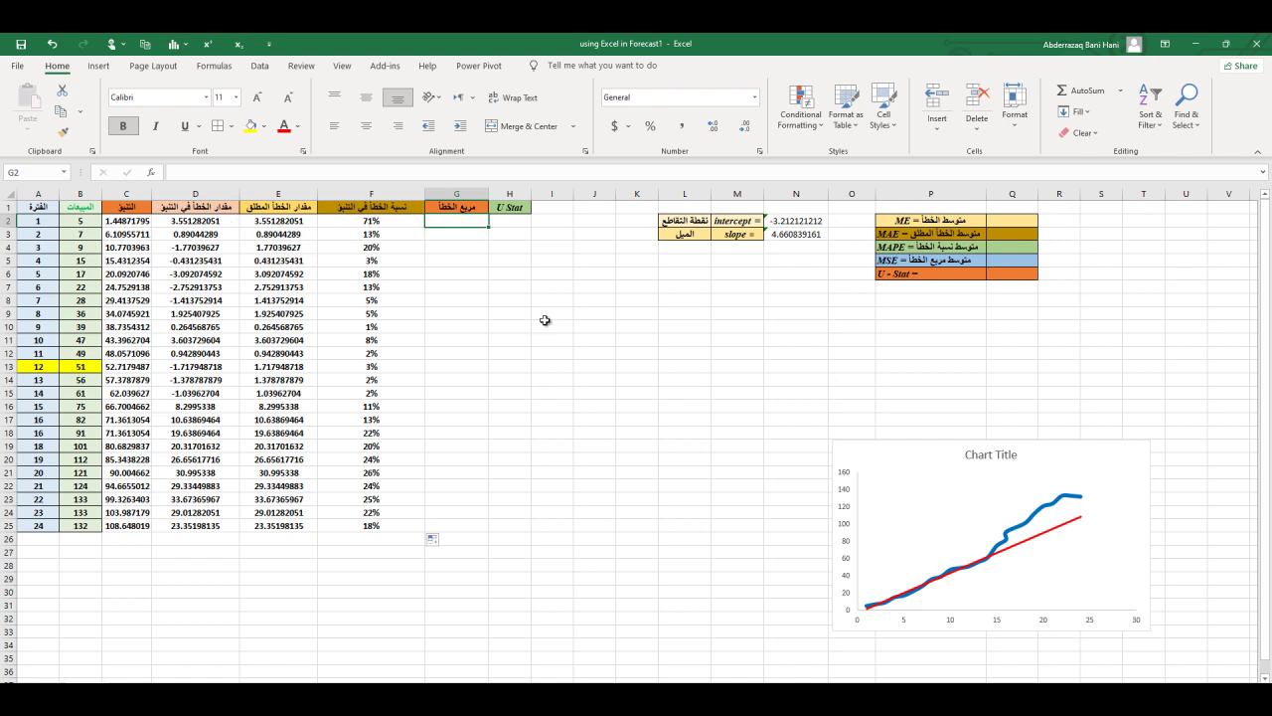
- Enter =D2^2 in G2, centre it, and fill it down to G25
text(=)
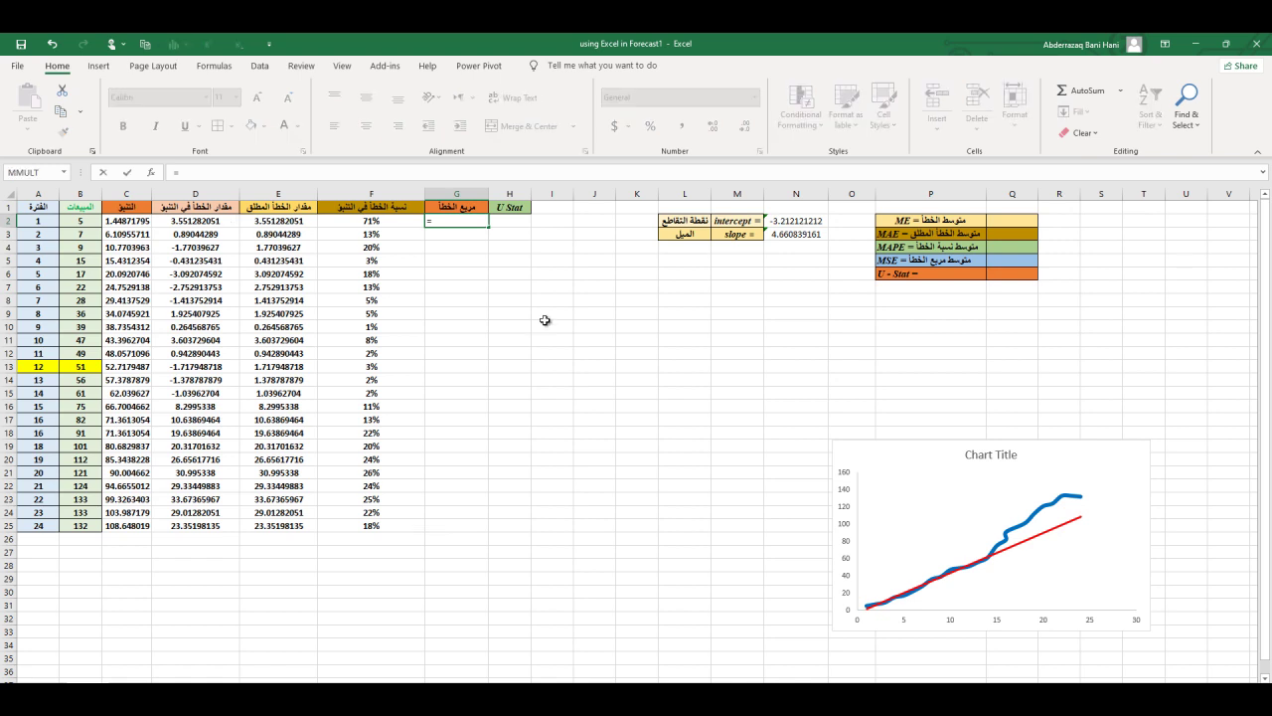
click(195, 226)
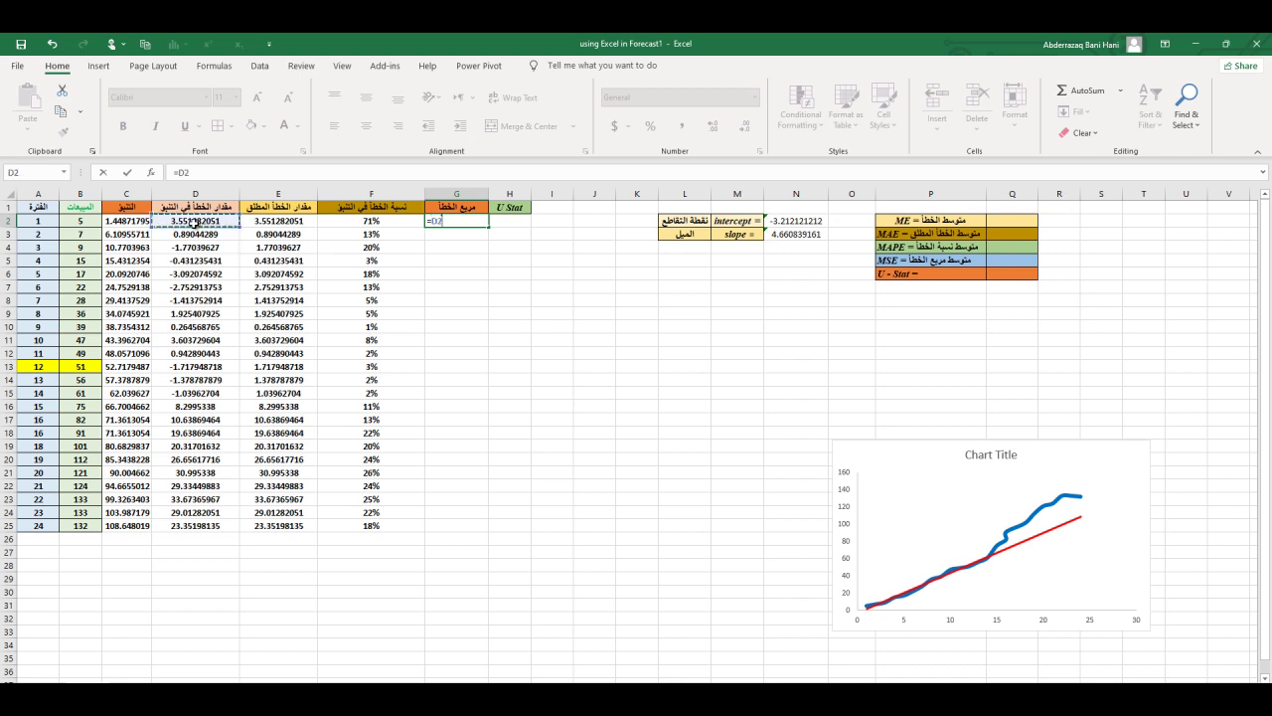
text(^2)
key(Return)
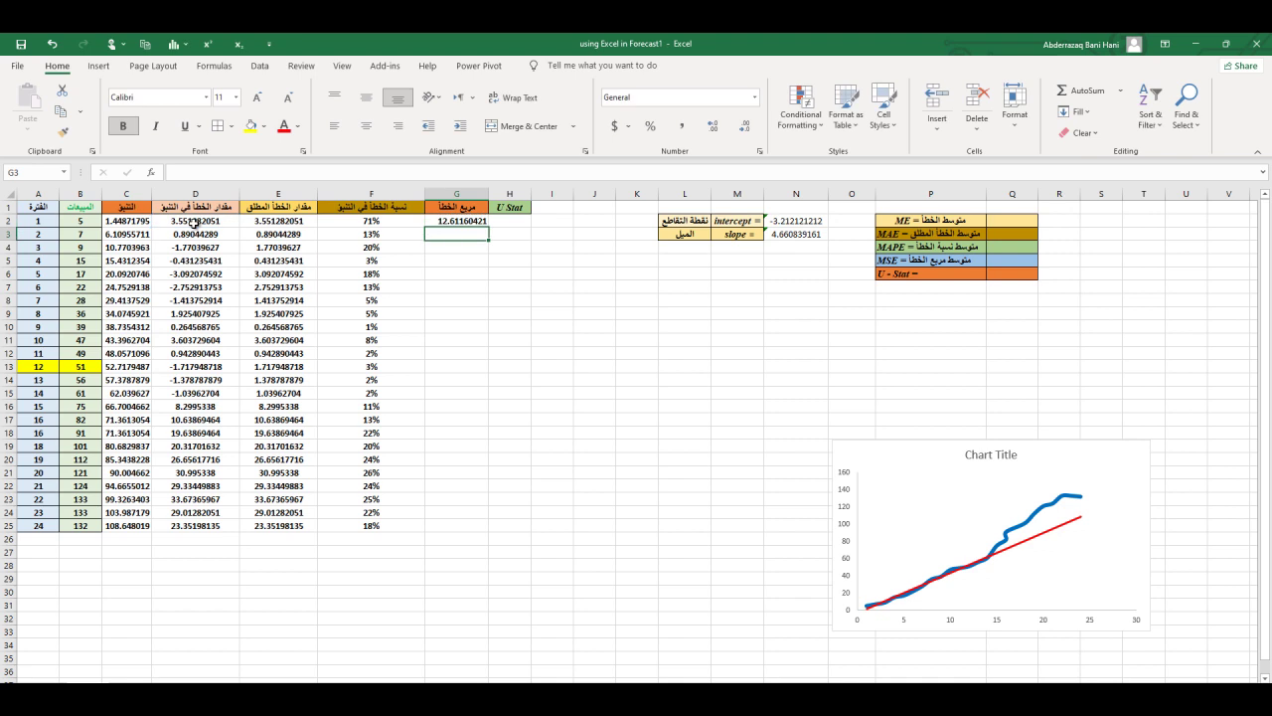
click(457, 223)
click(367, 126)
click(367, 99)
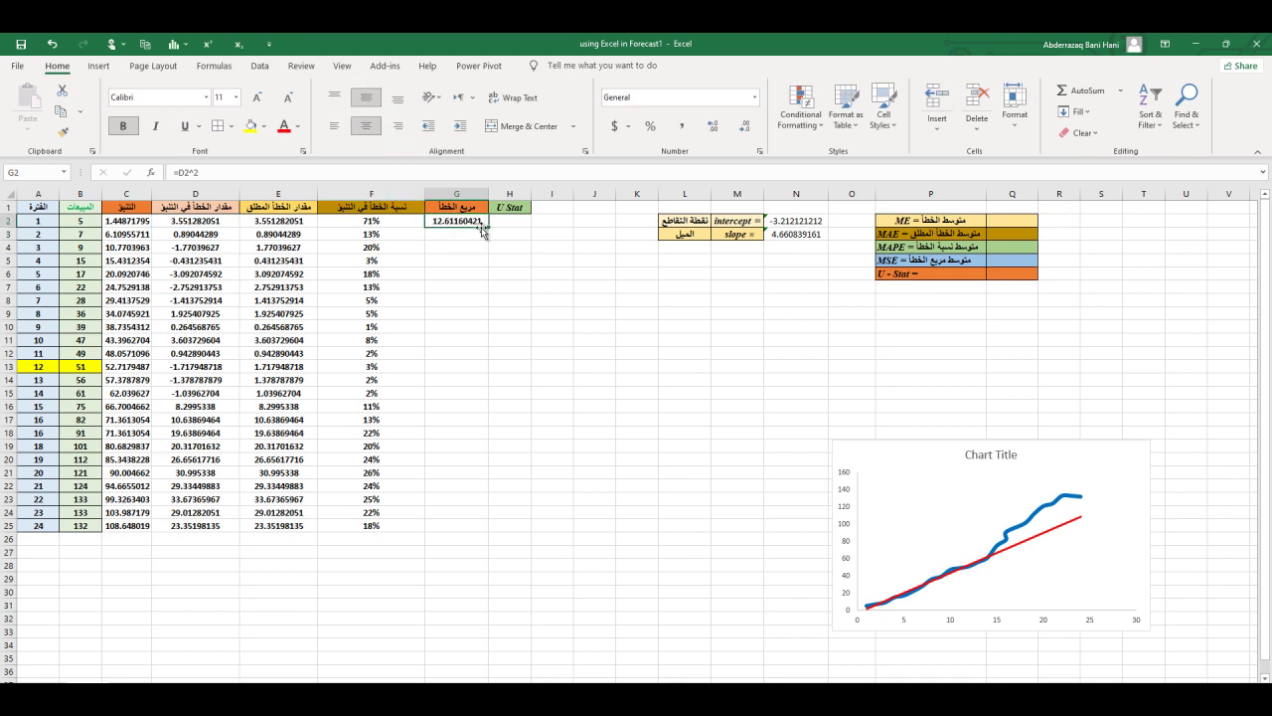
drag(488, 227, 483, 530)
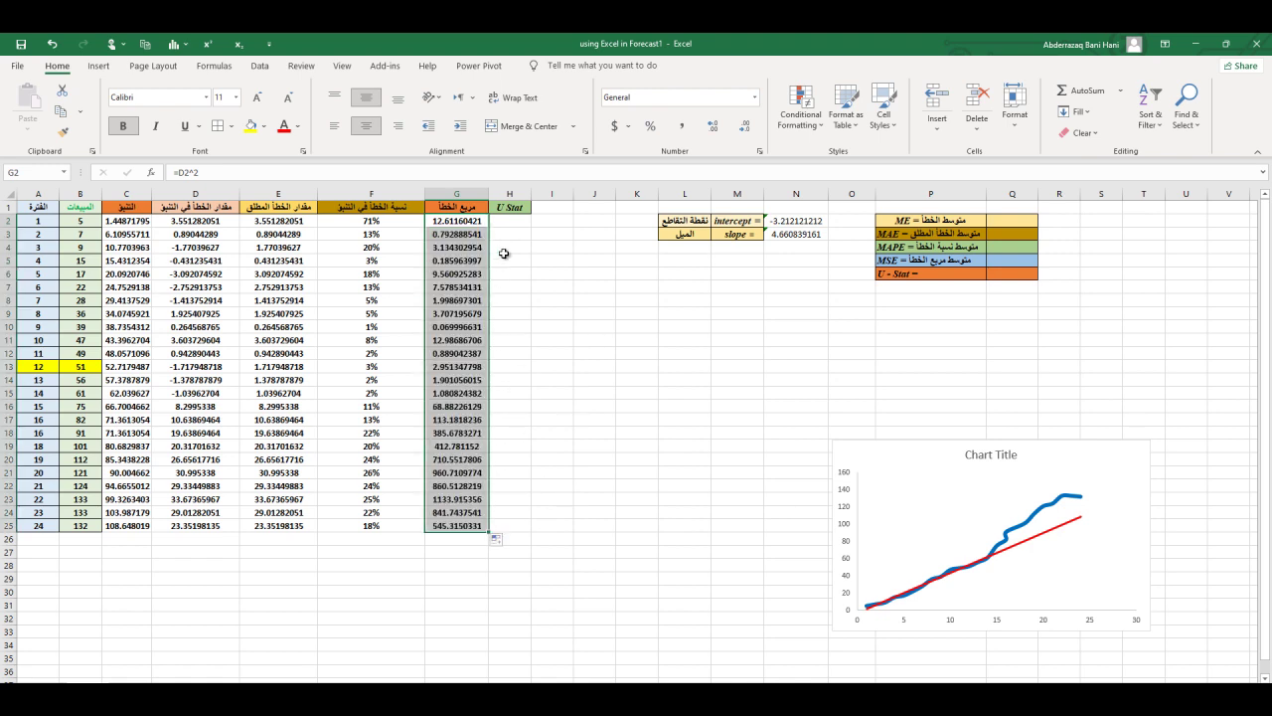
click(509, 221)
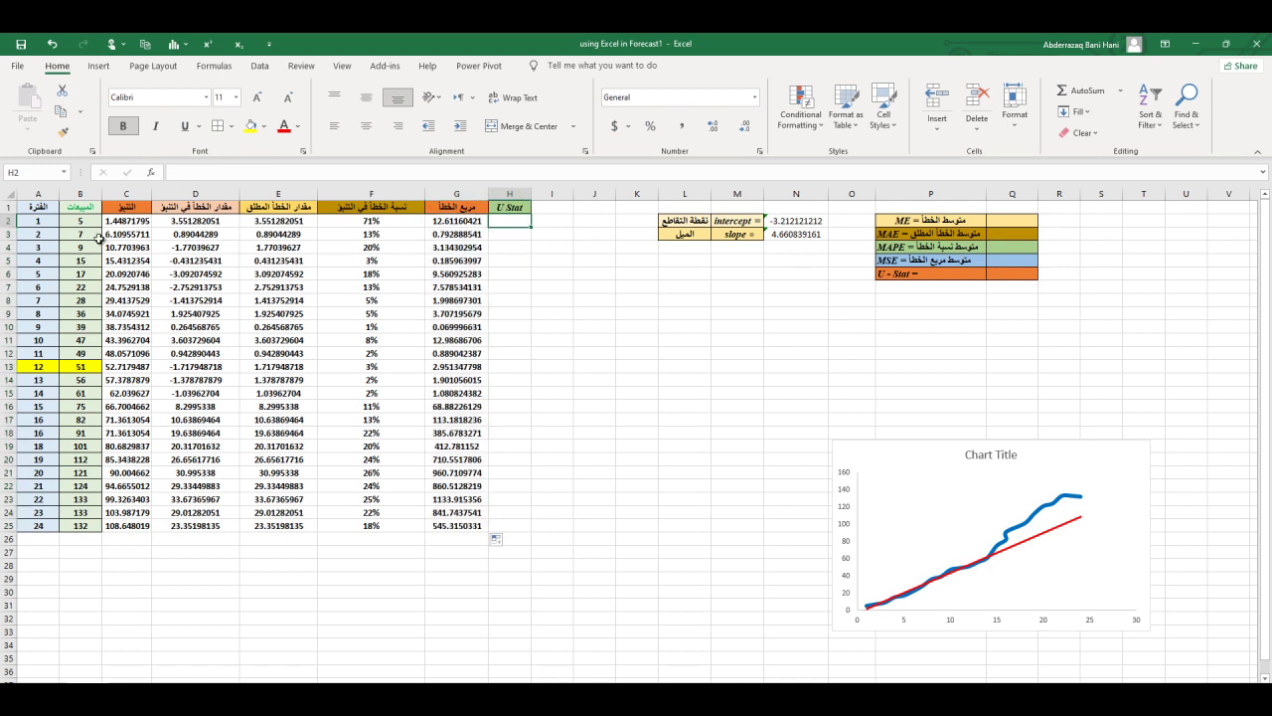
- Enter =(B3-B2)^2 in H2, centre it, and fill it down to H25
text(=()
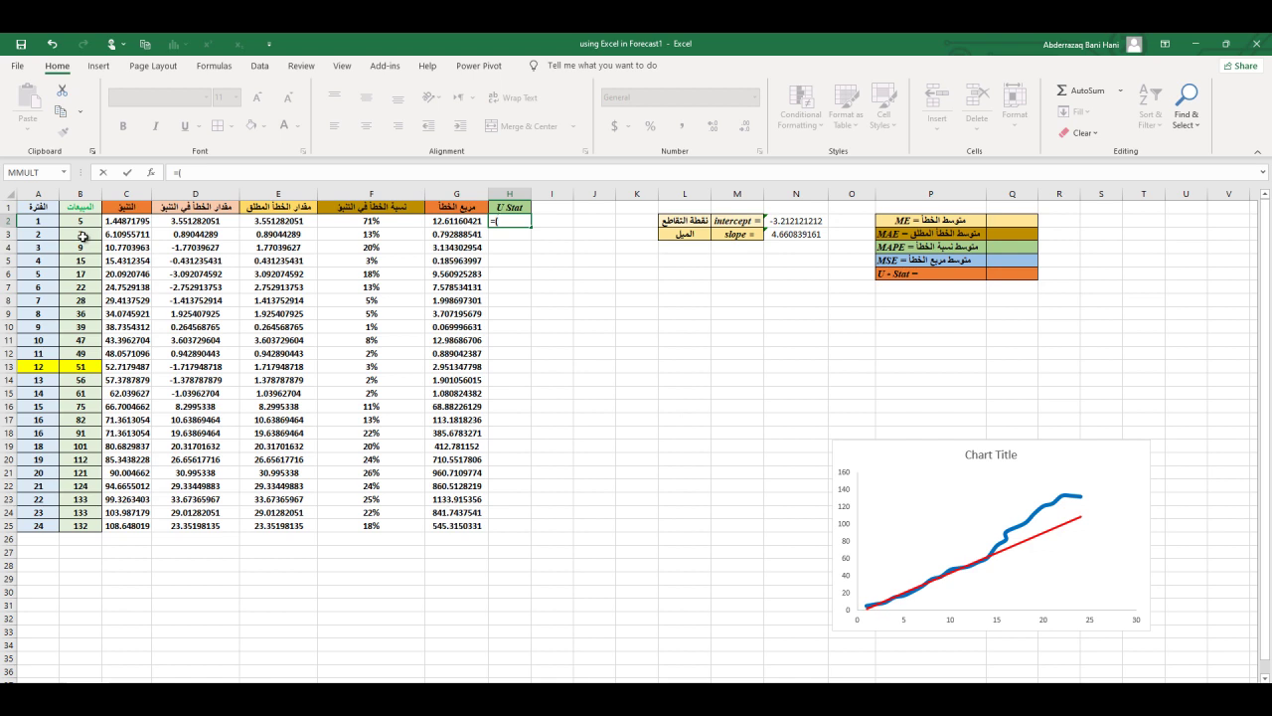
click(84, 236)
text(-)
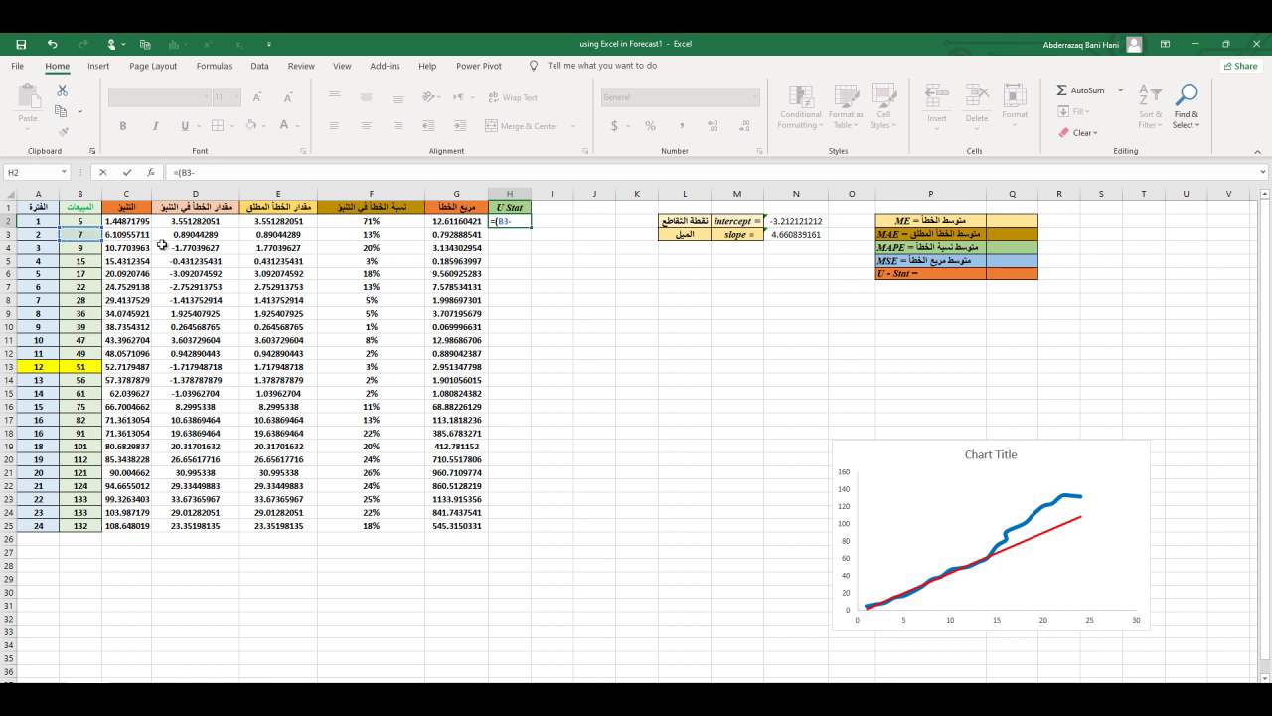
click(96, 221)
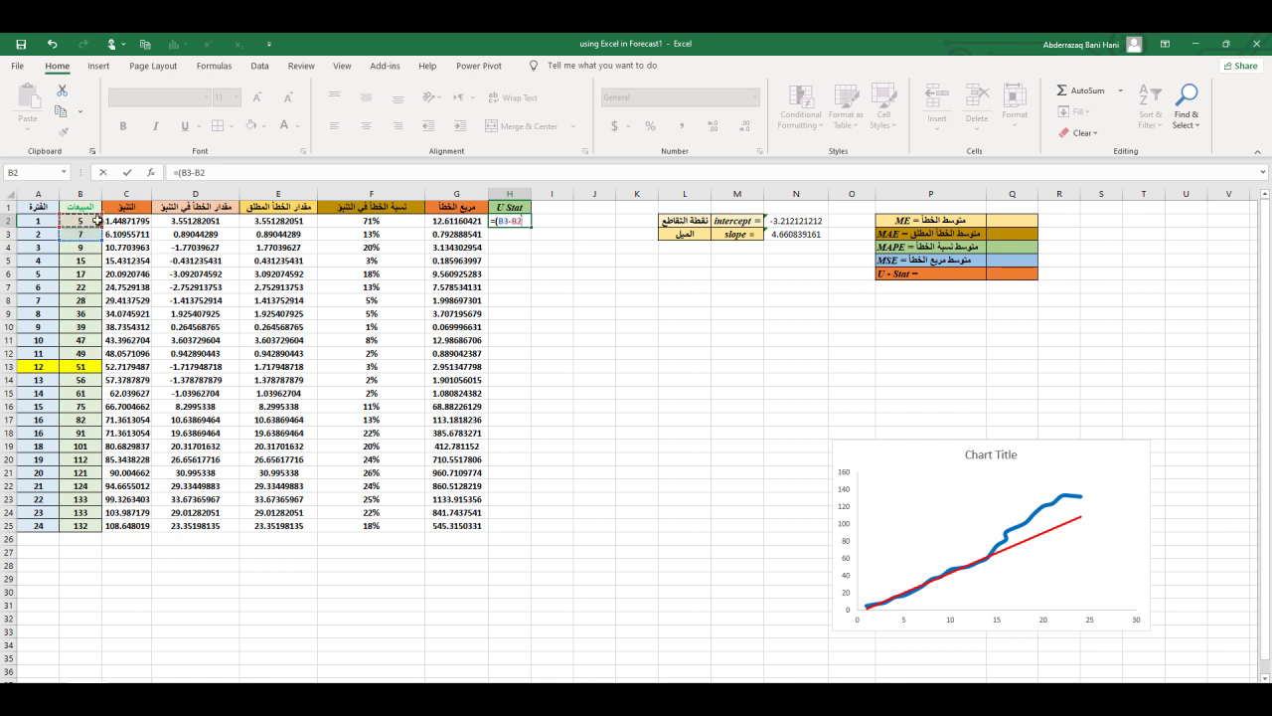
text()^)
key(Return)
click(509, 221)
click(366, 125)
click(366, 97)
drag(530, 228, 525, 530)
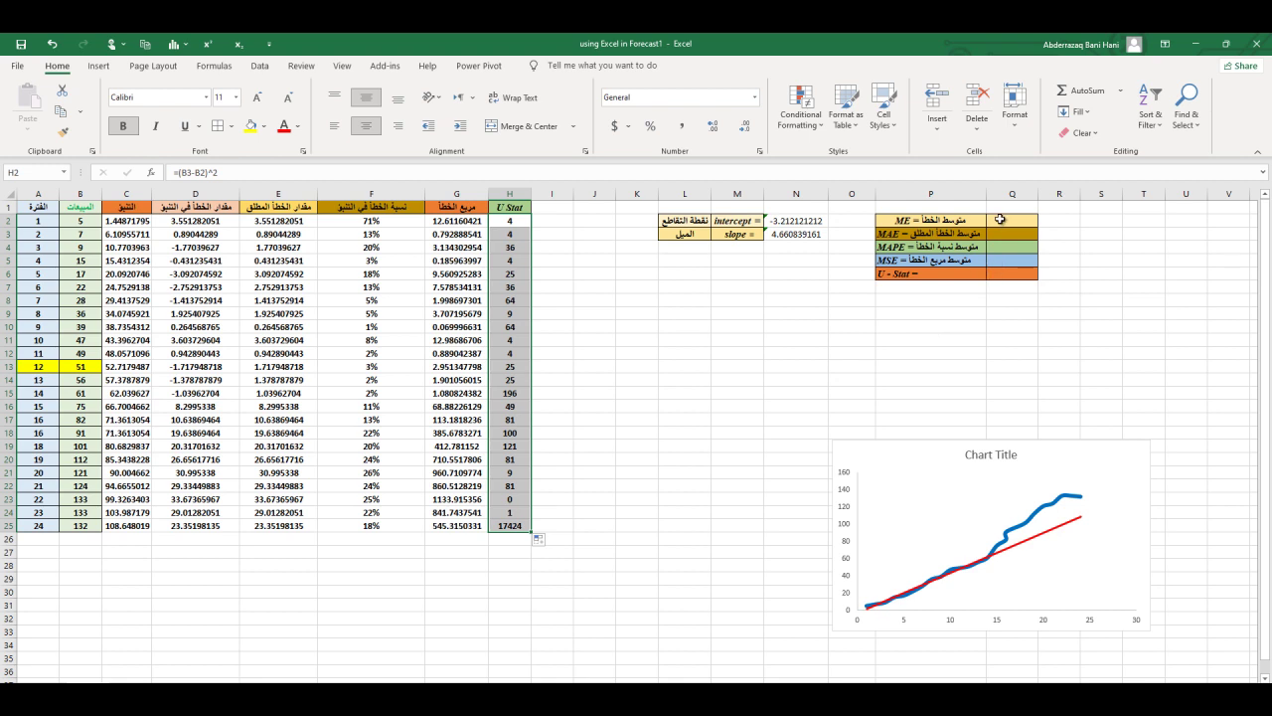
- Enter =AVERAGE(D2:D25) in Q2 as the mean error
click(1001, 220)
text(=)
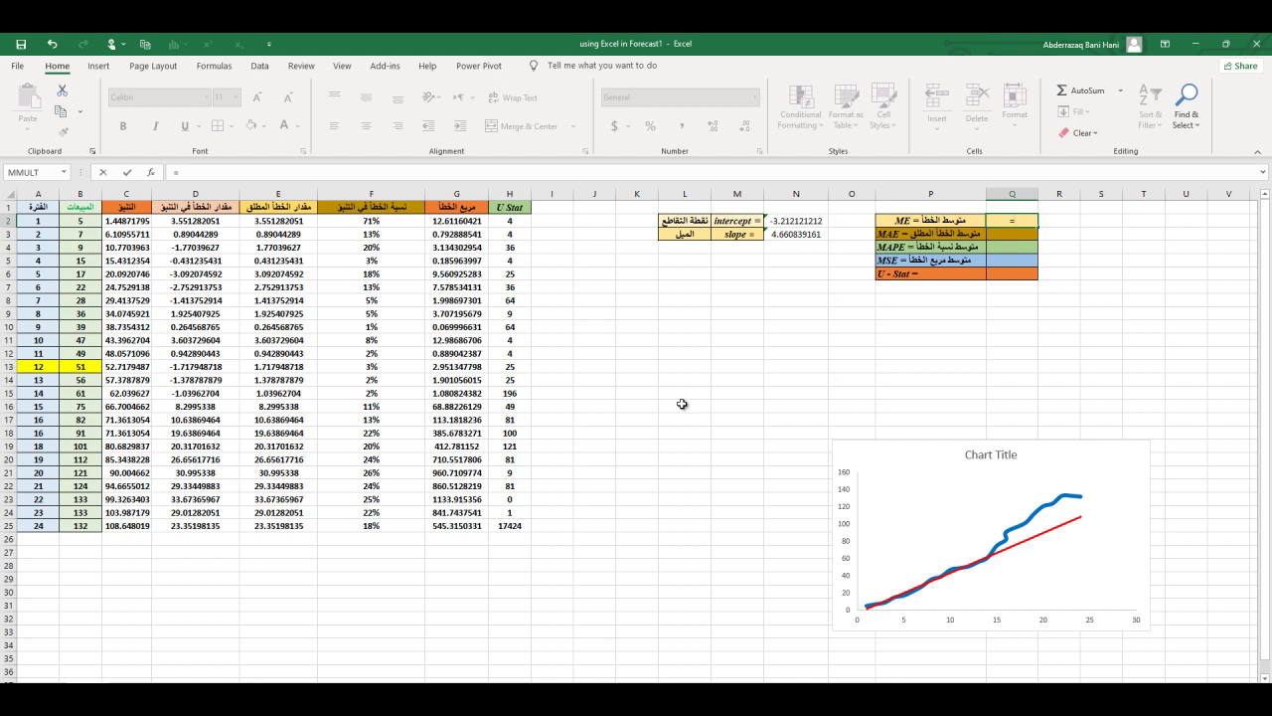
text(av)
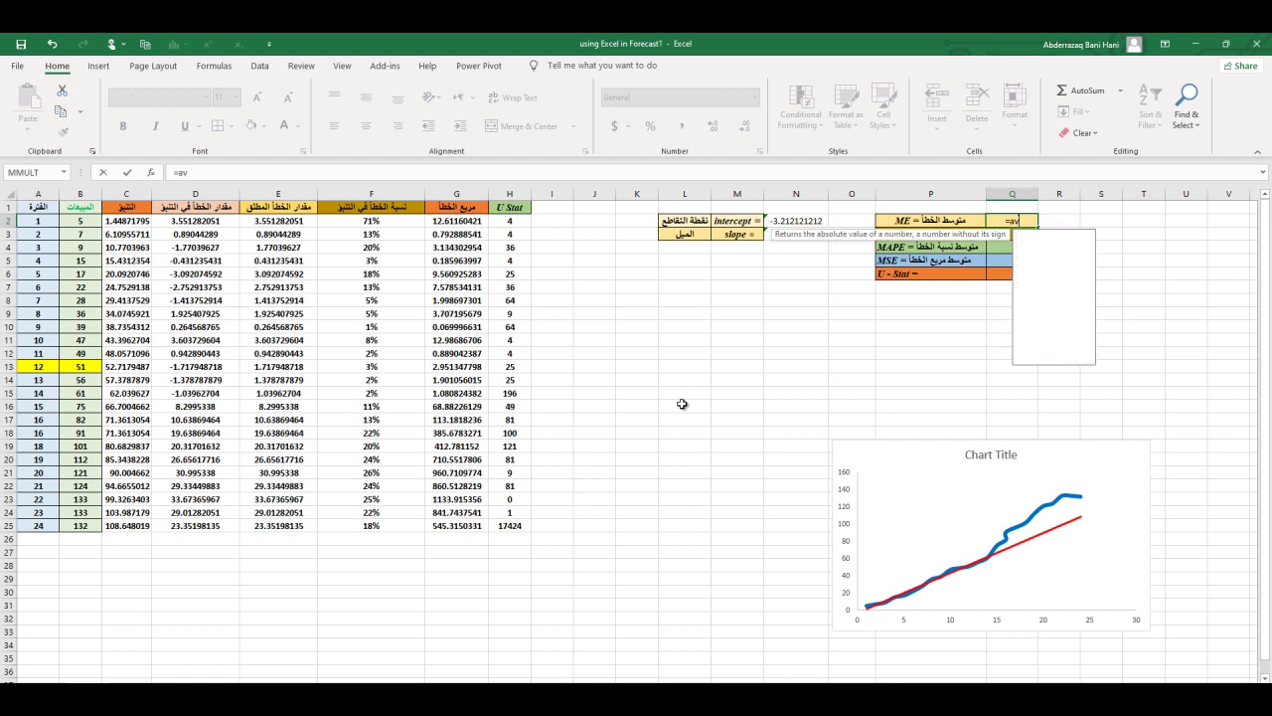
text(erage)
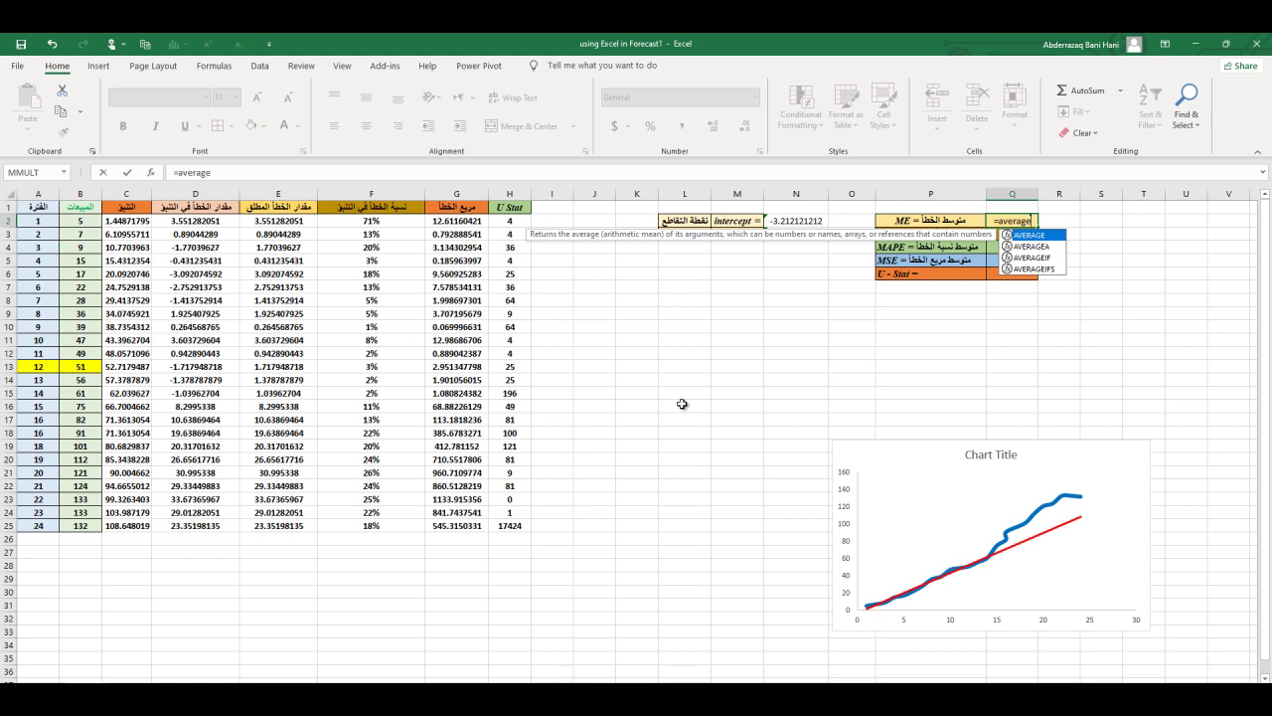
text(()
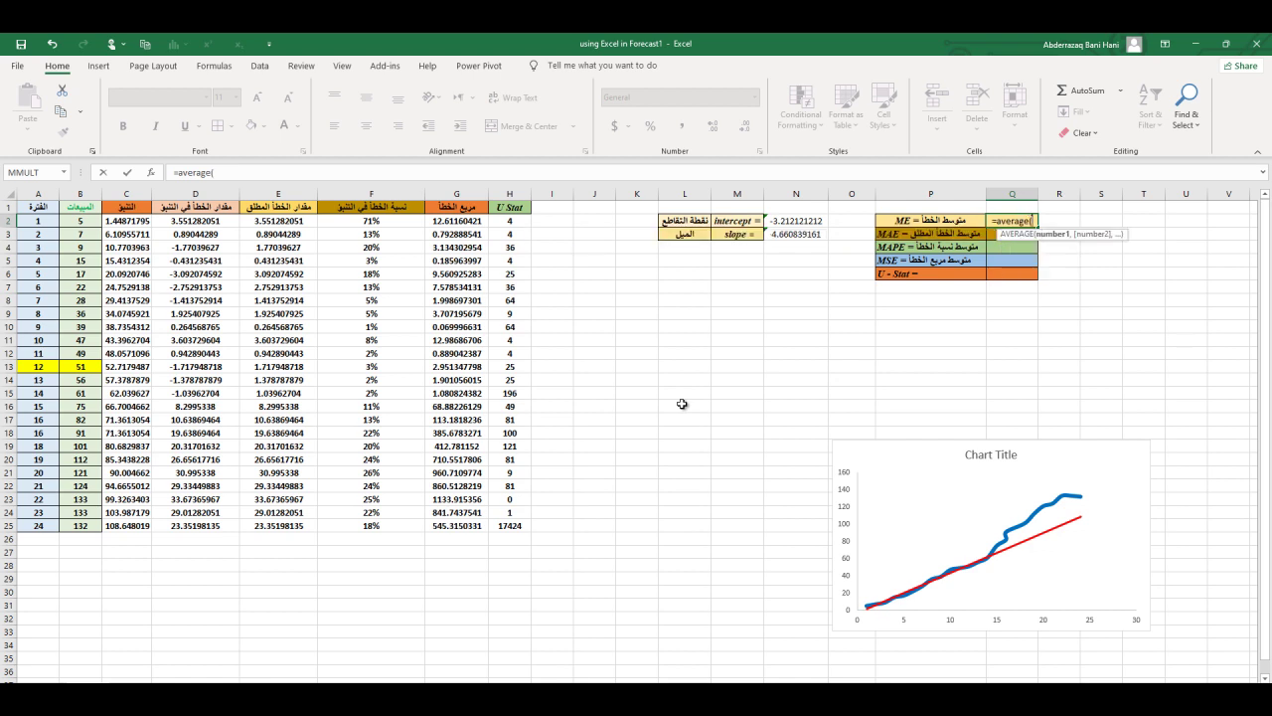
drag(218, 219, 199, 520)
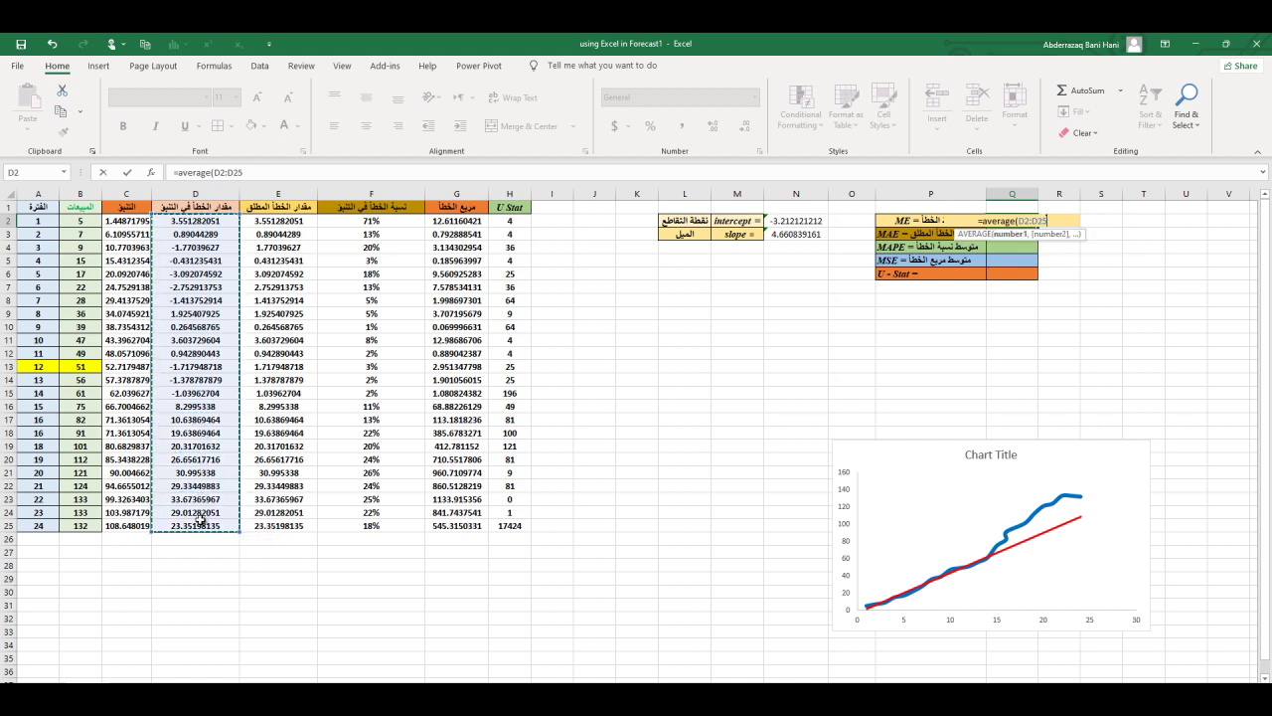
text())
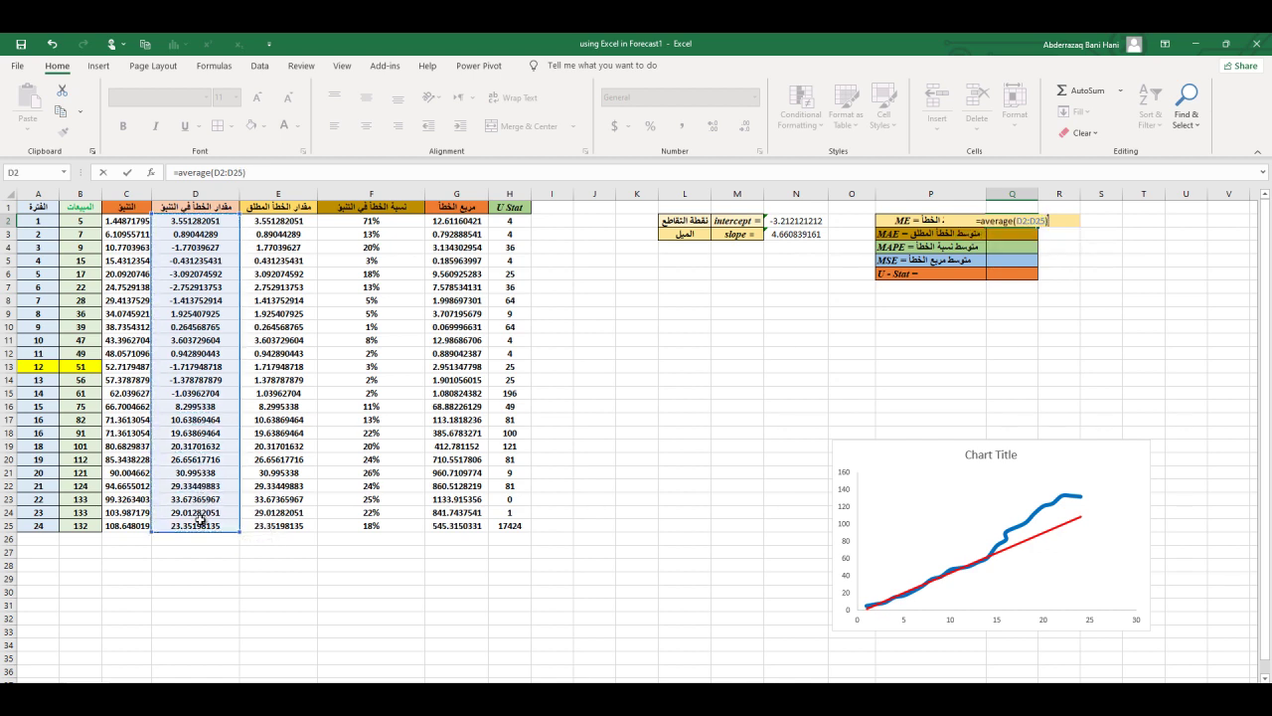
key(Return)
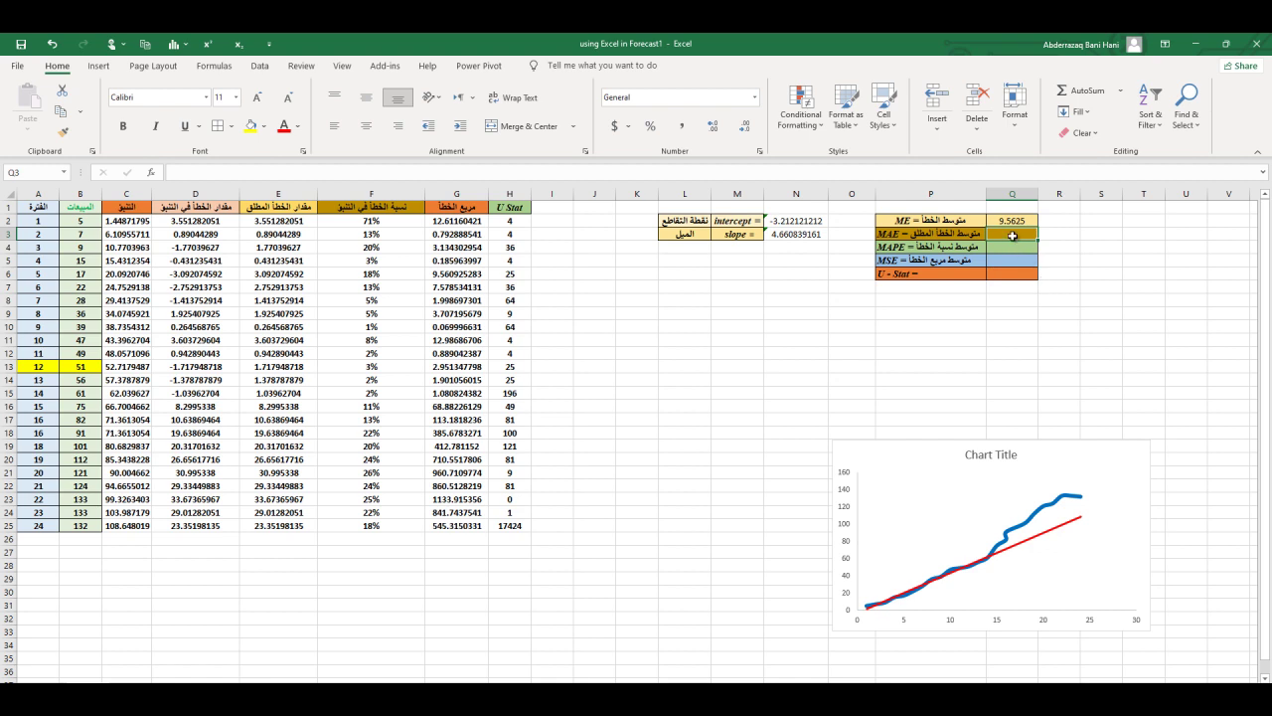
- Enter =AVERAGE(E2:E25) in Q3 for the MAE, giving 10.6955614
text(=)
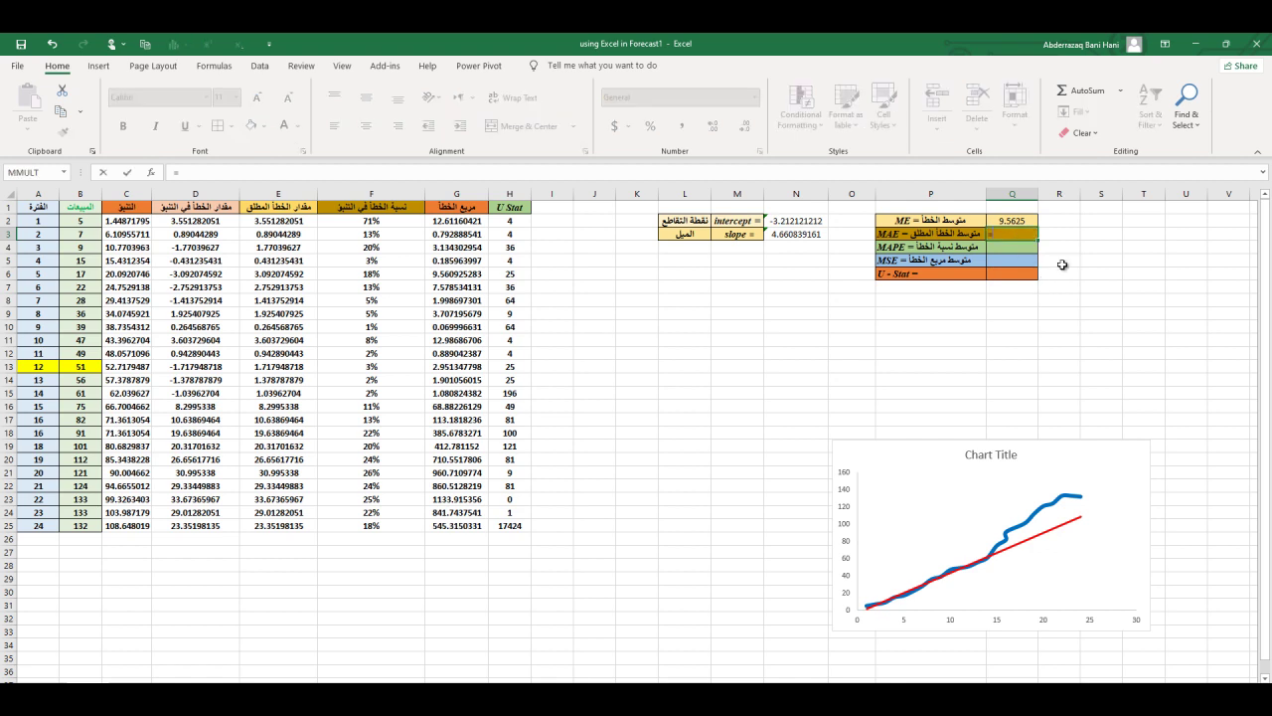
text(ave)
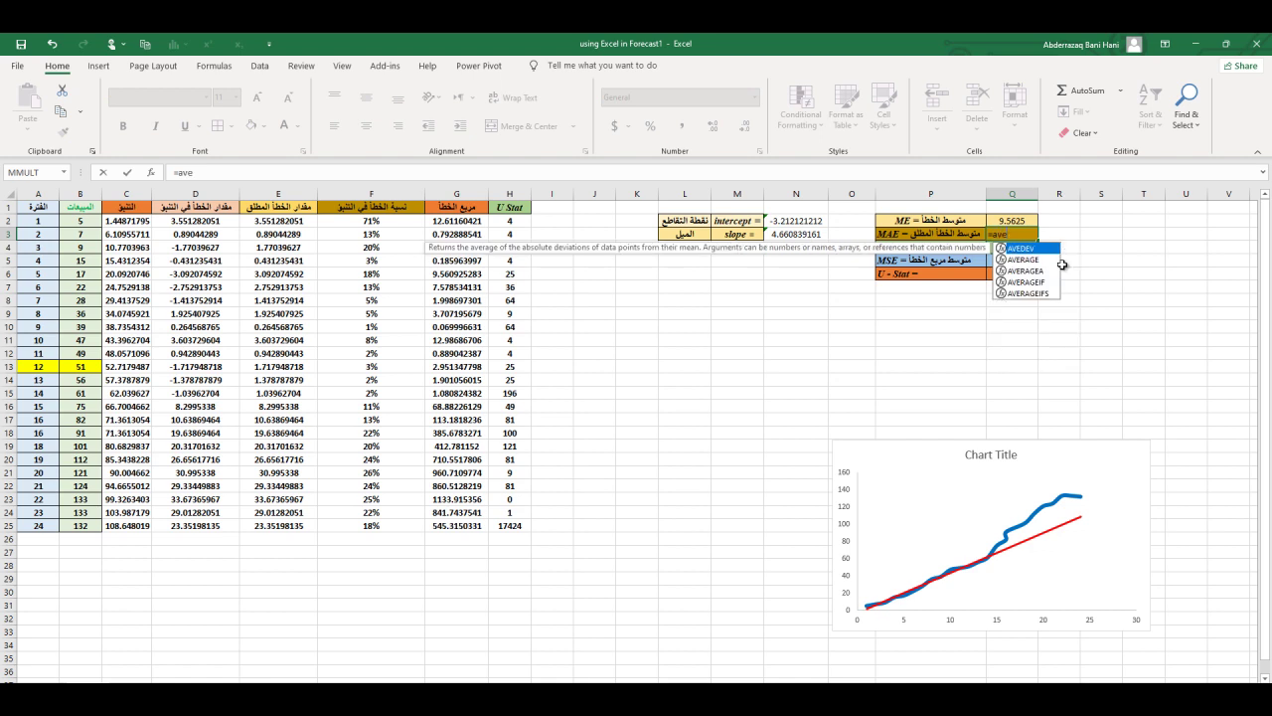
text(rage)
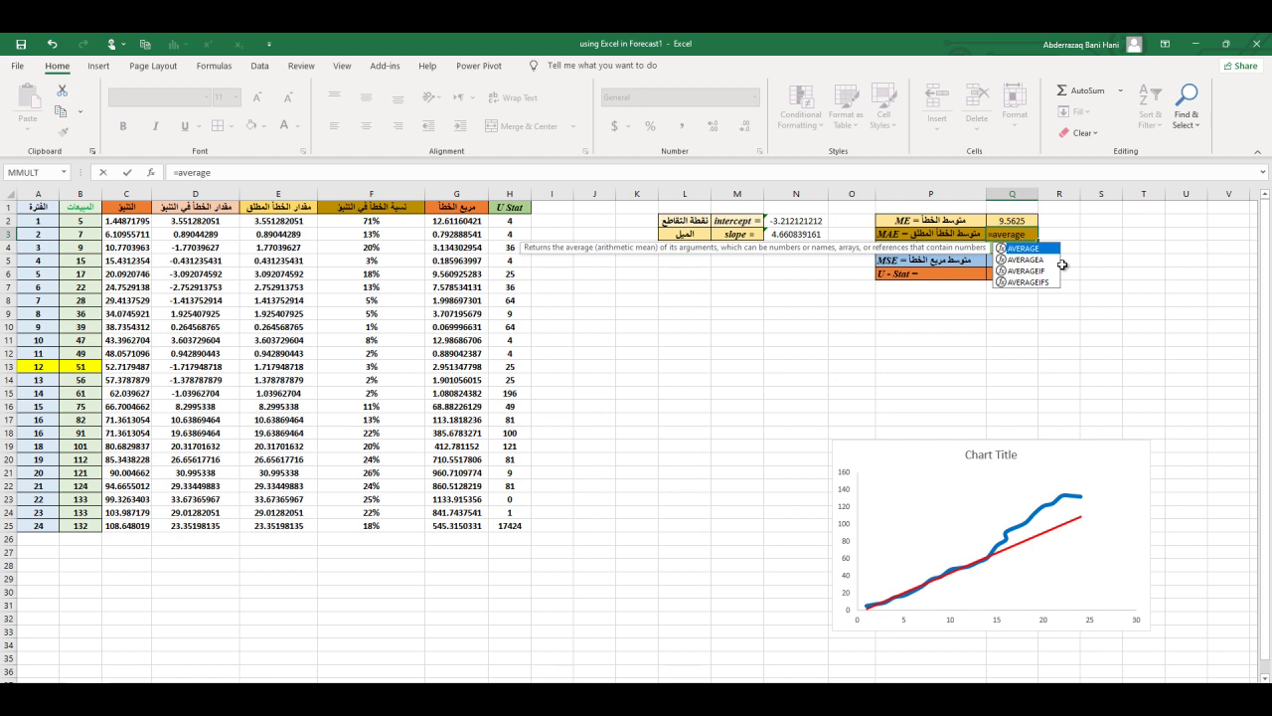
text(()
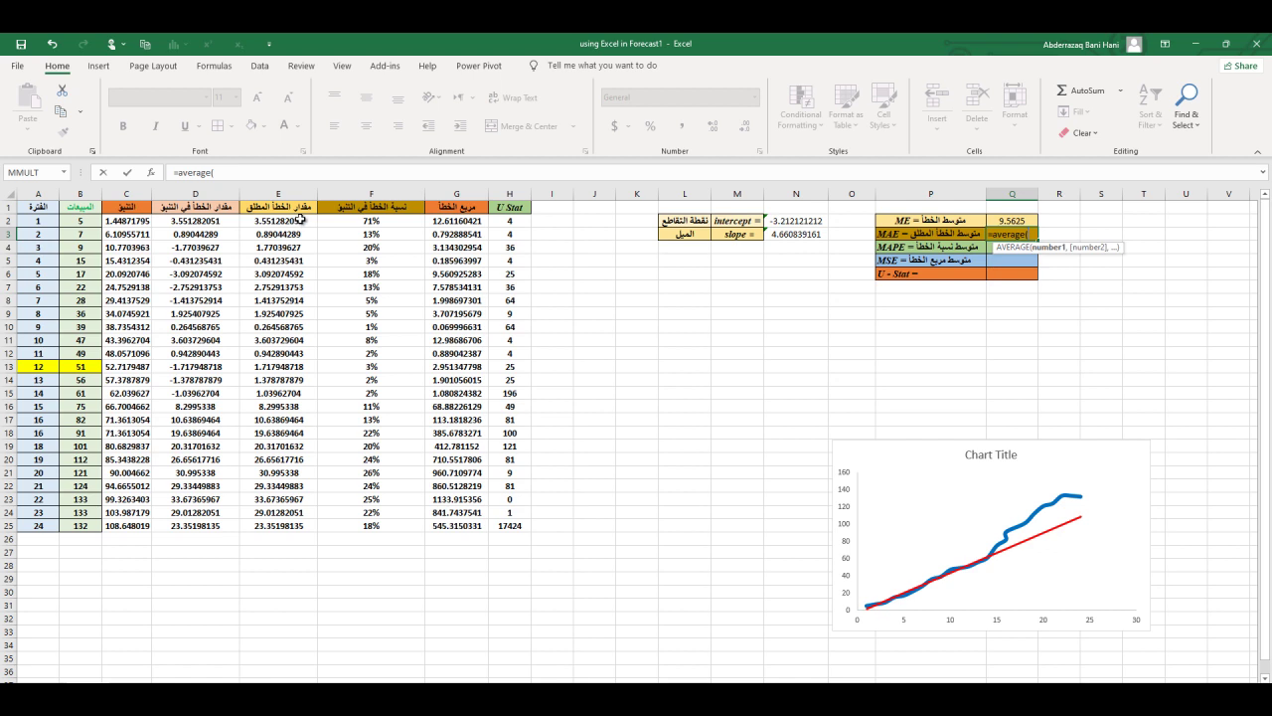
drag(300, 218, 287, 528)
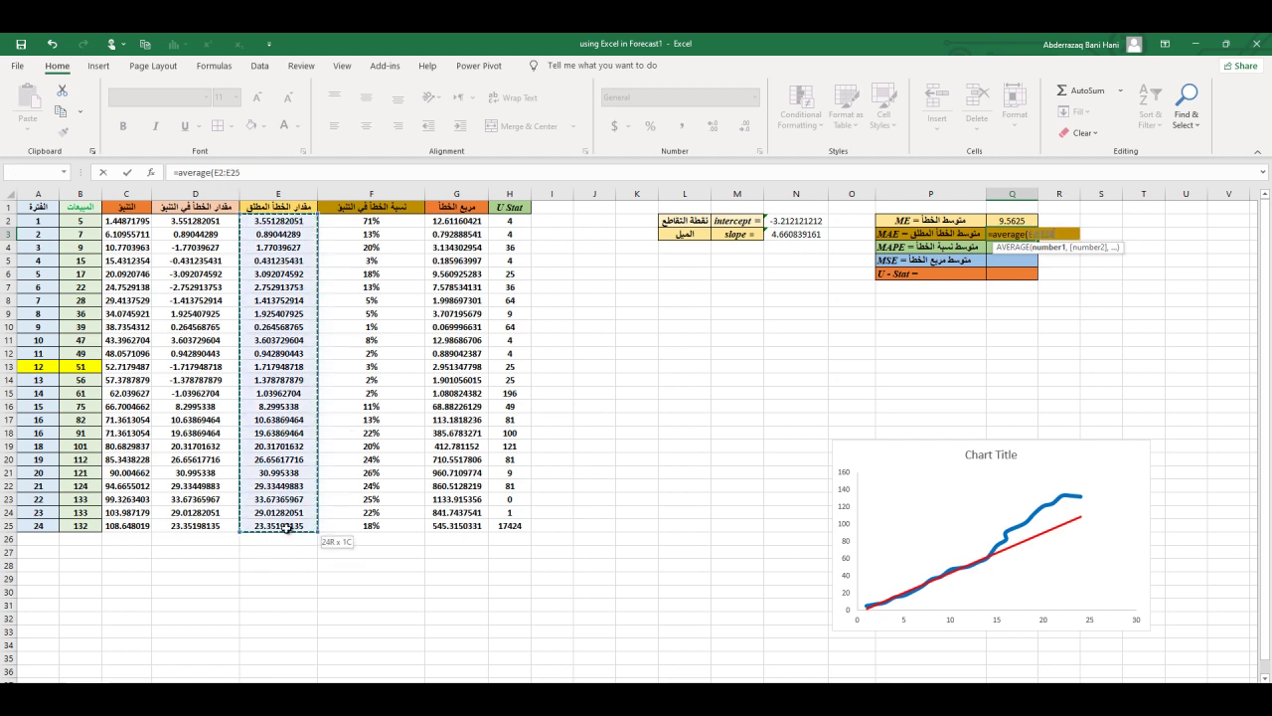
key(Return)
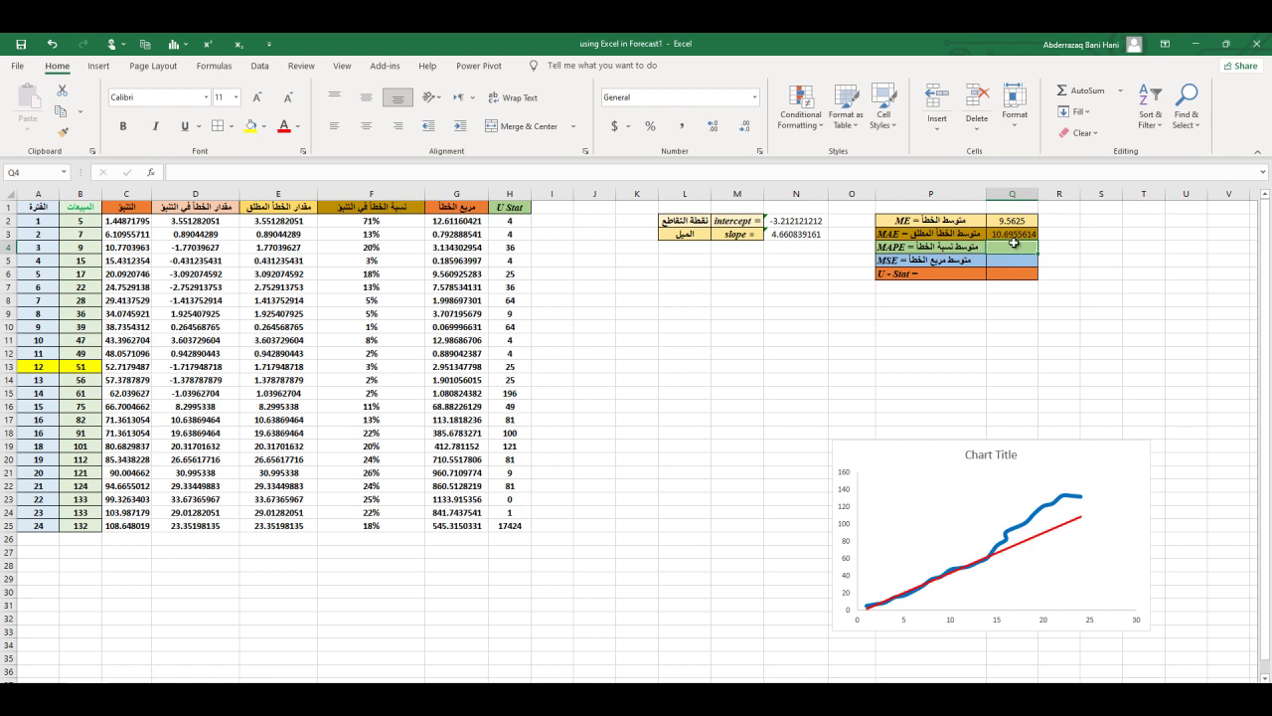
click(1014, 217)
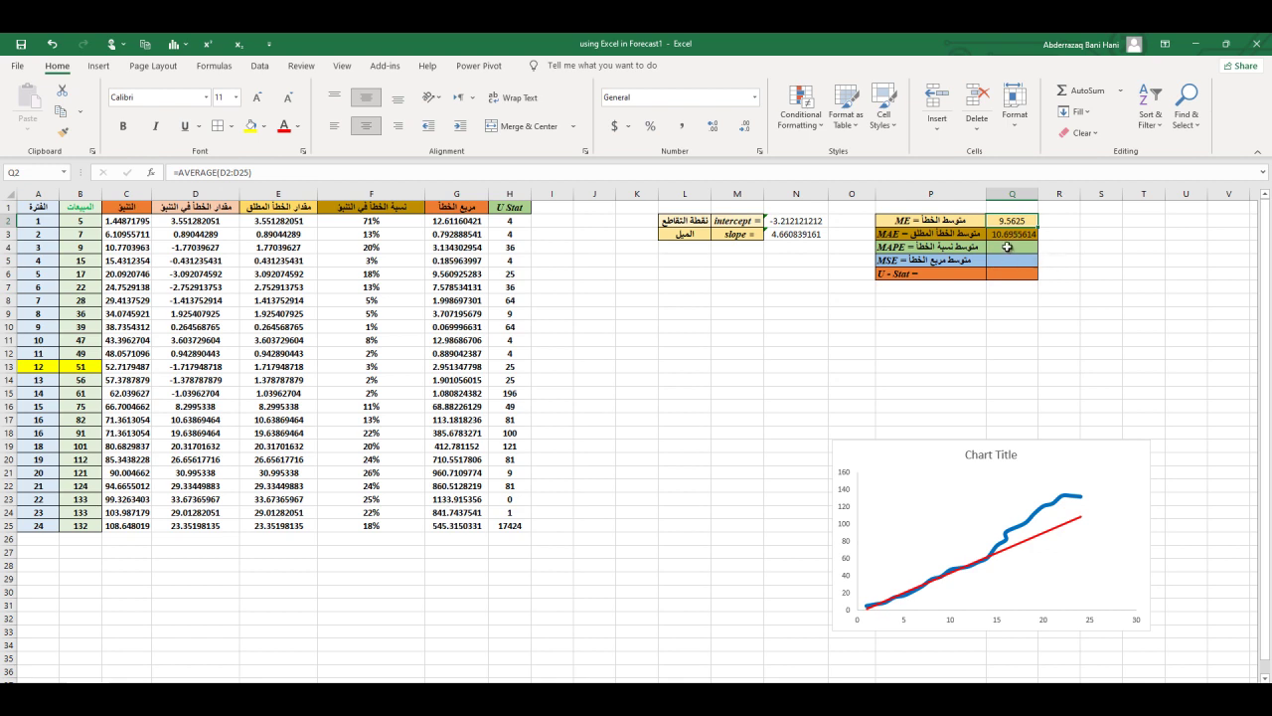
click(1007, 247)
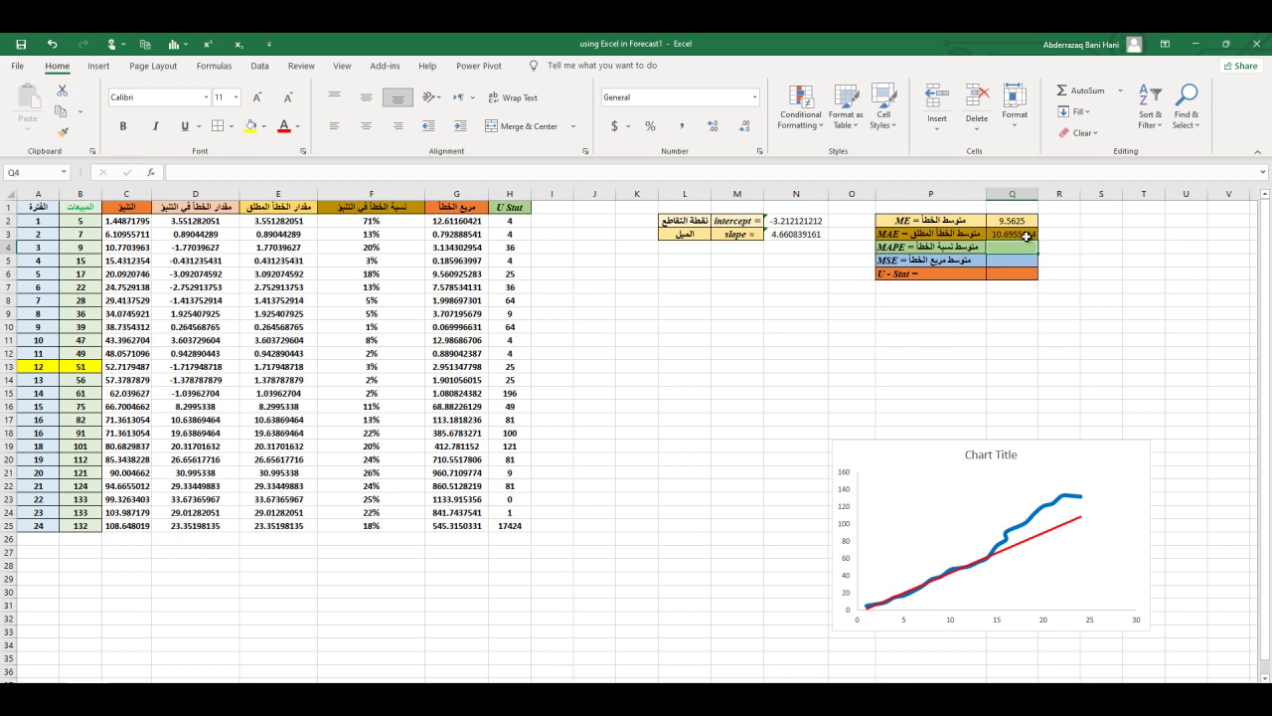
- Enter =AVERAGE(F2:F25) in Q4 and centre the resulting 15% MAPE
text(=a)
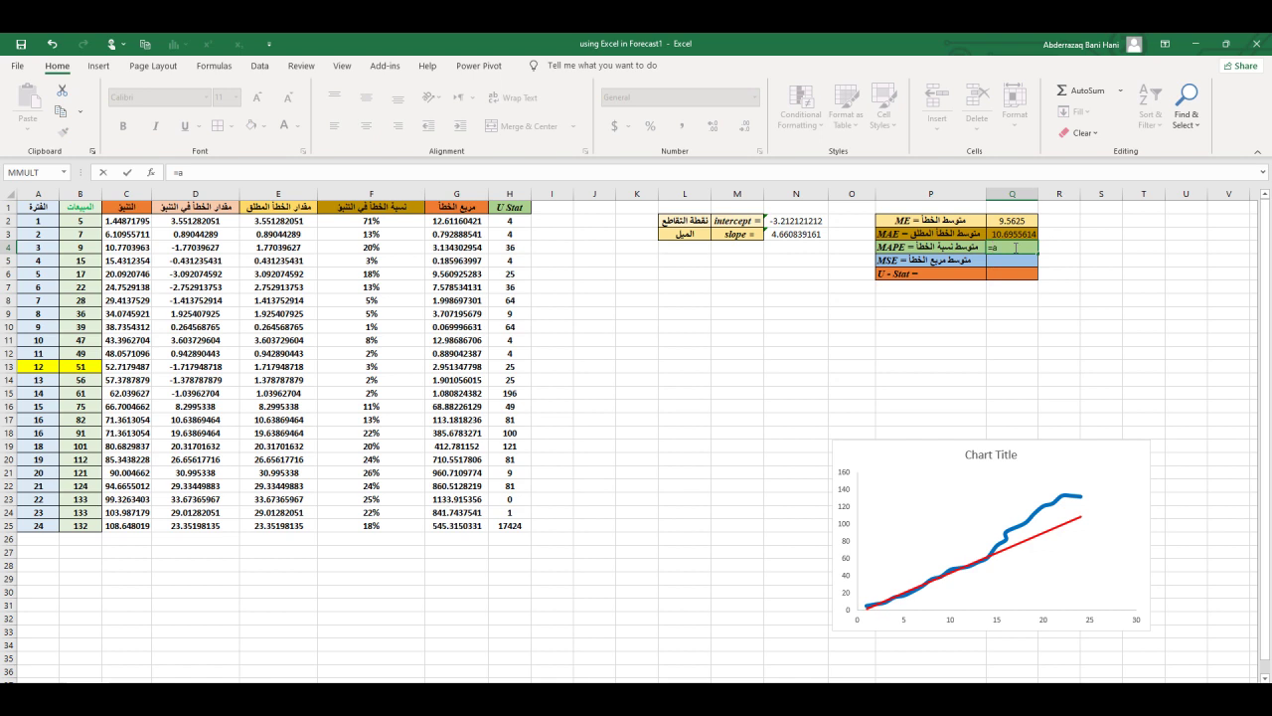
text(verage)
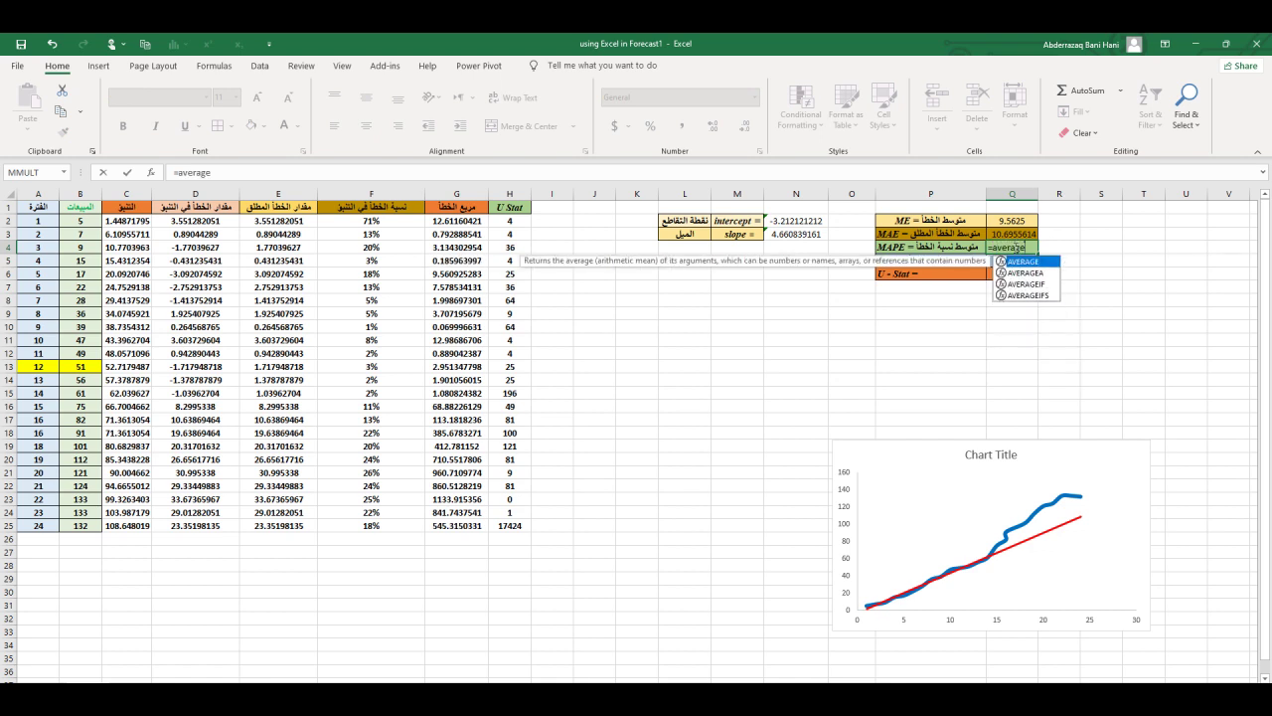
text(()
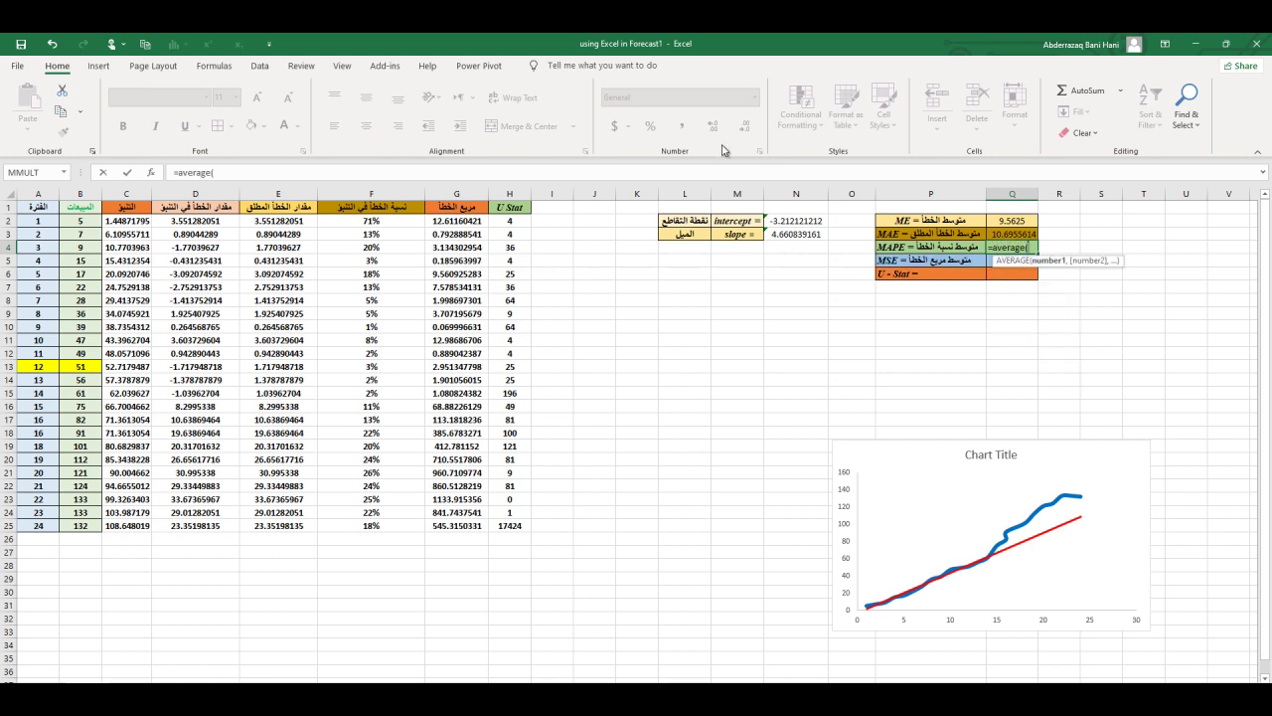
drag(381, 222, 389, 524)
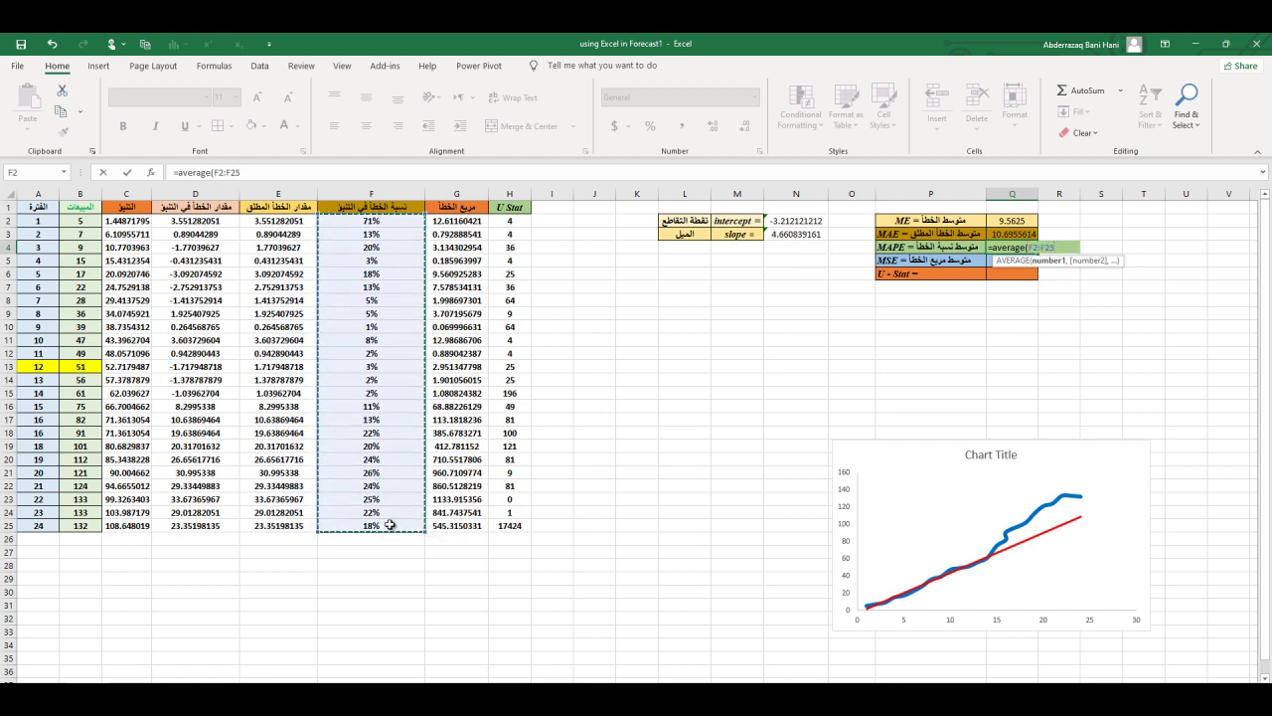
text())
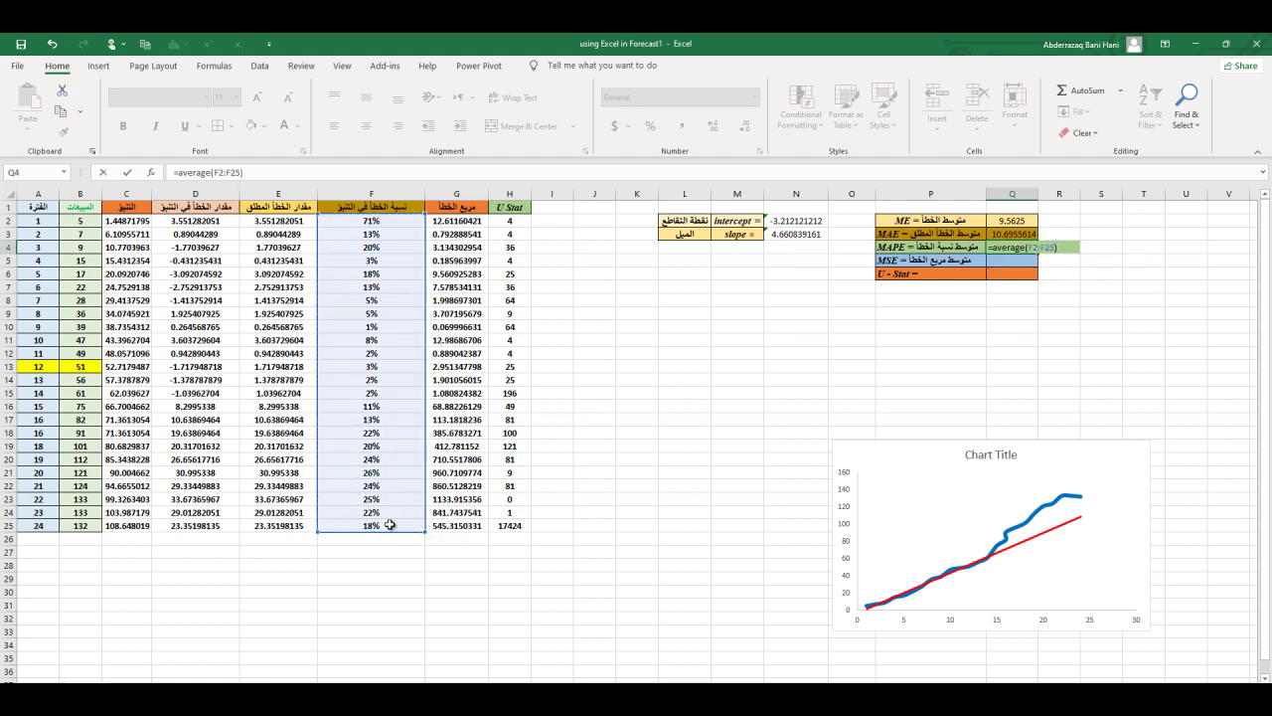
key(Return)
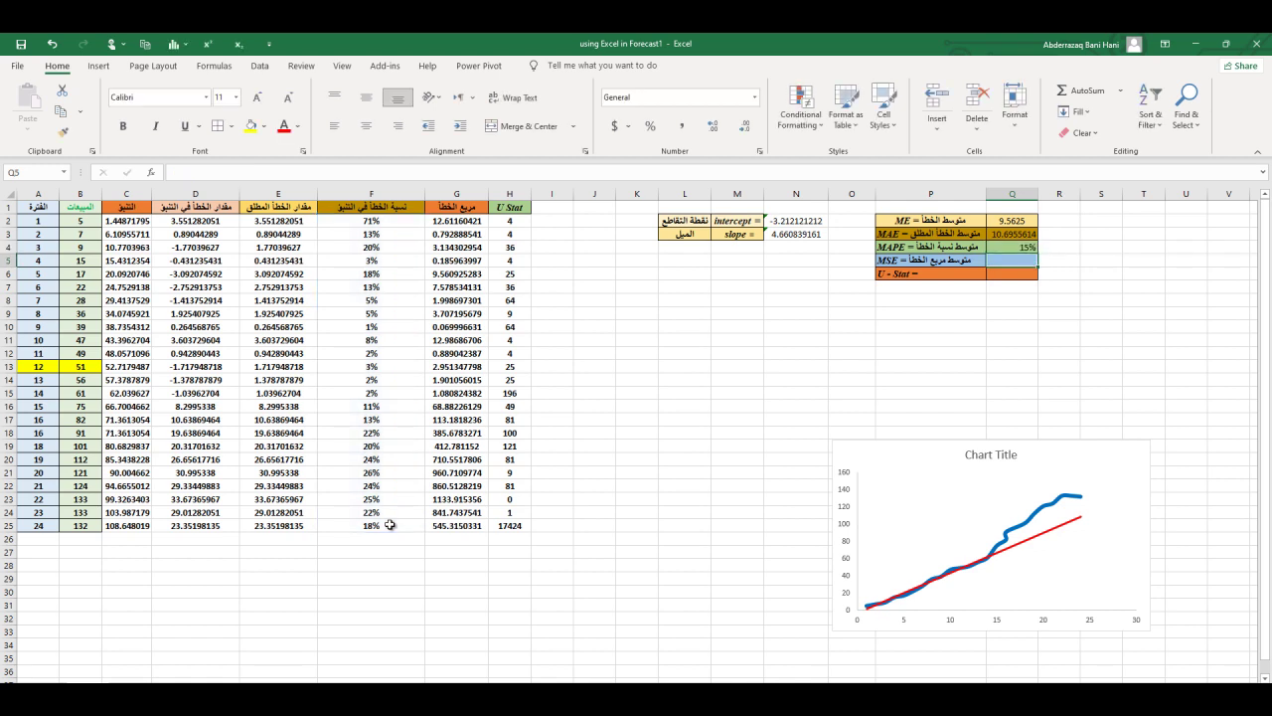
click(1006, 247)
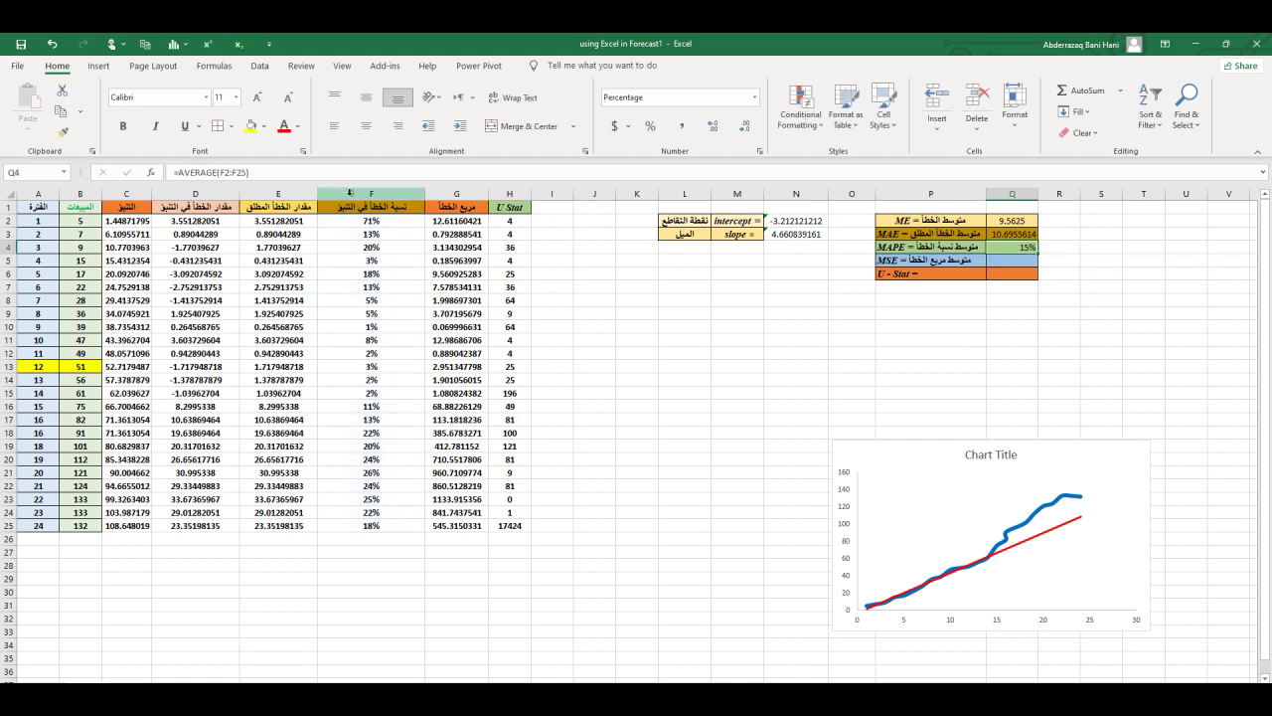
click(366, 126)
click(366, 98)
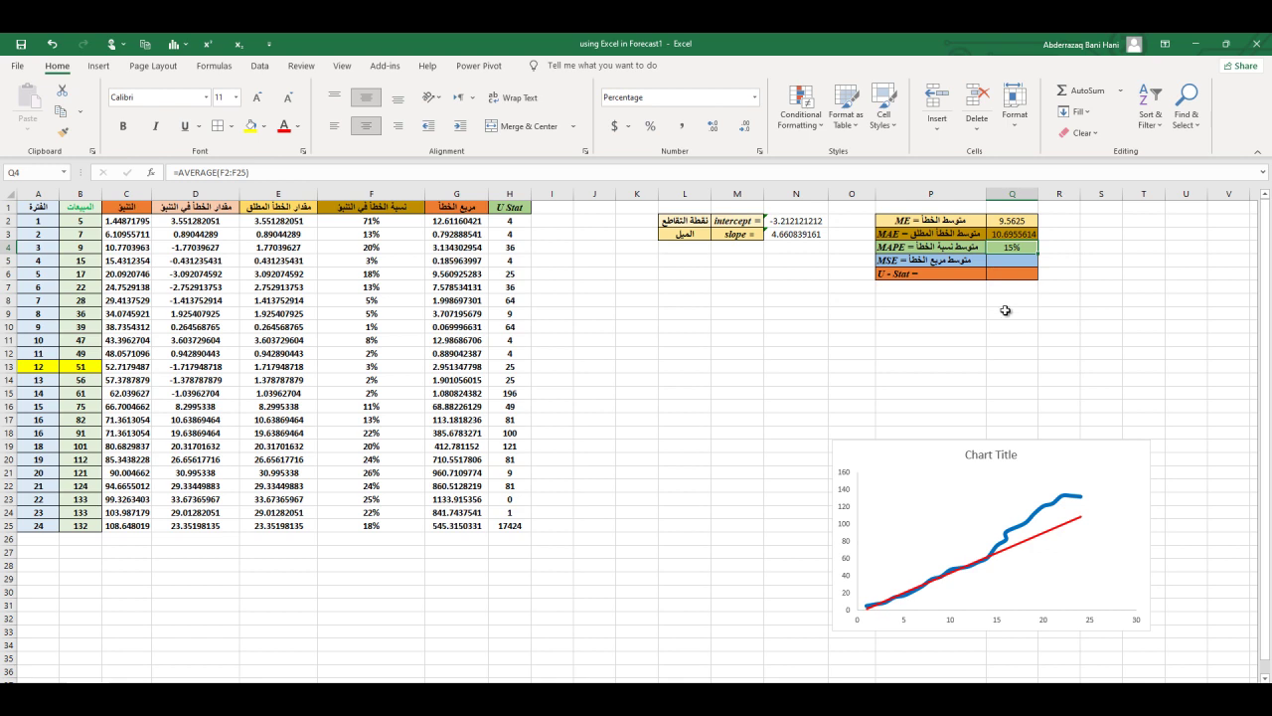
click(1005, 258)
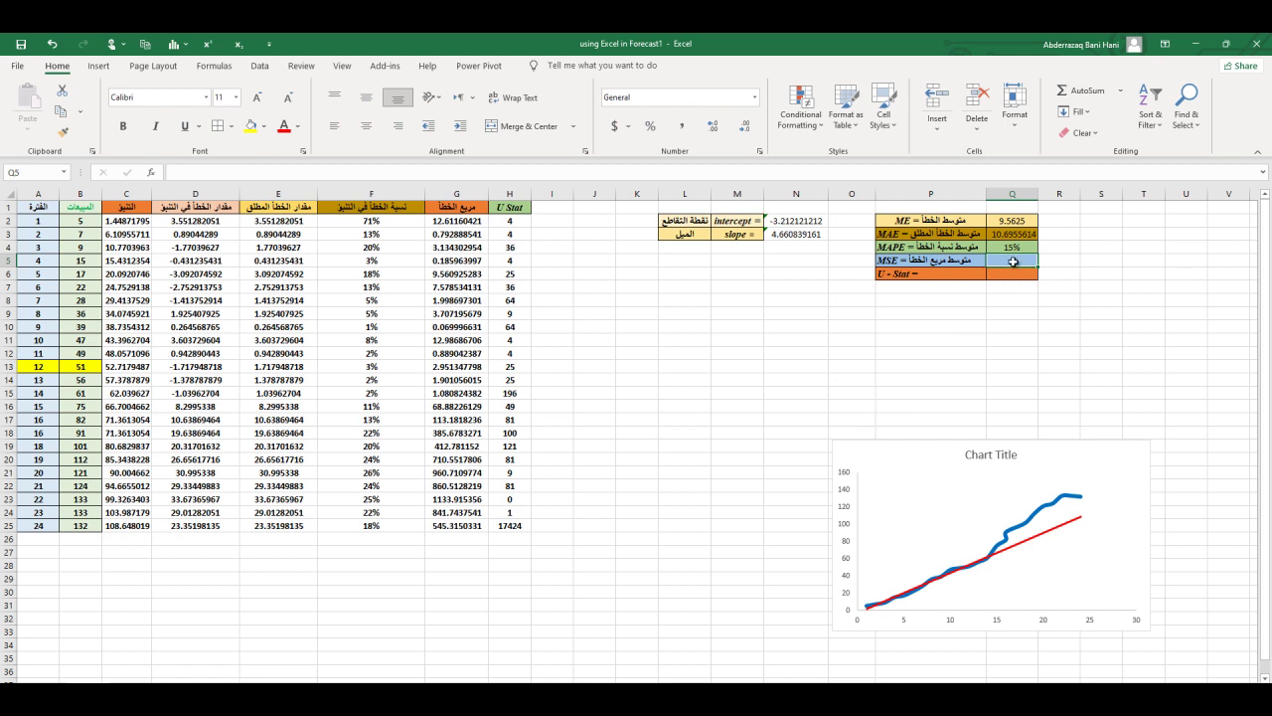
- Enter =AVERAGE(G2:G25) in Q5, giving an MSE of 253.863439
text(=)
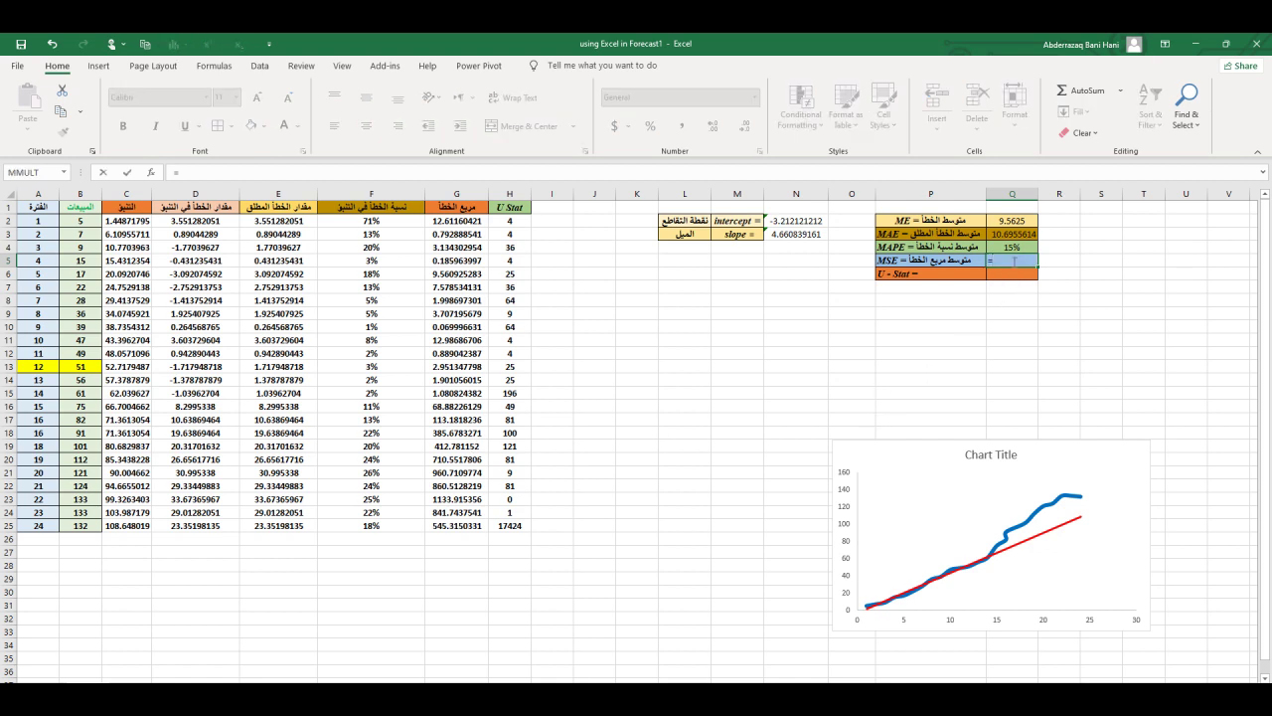
text(average()
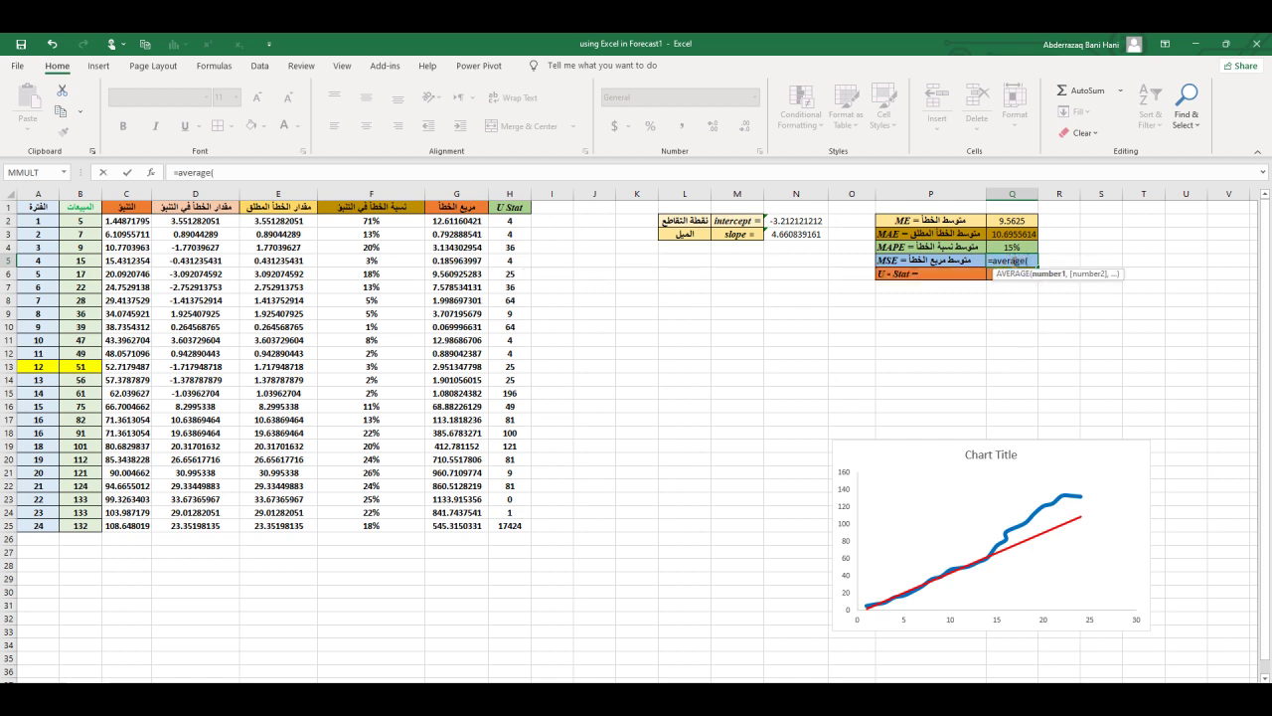
drag(485, 220, 470, 521)
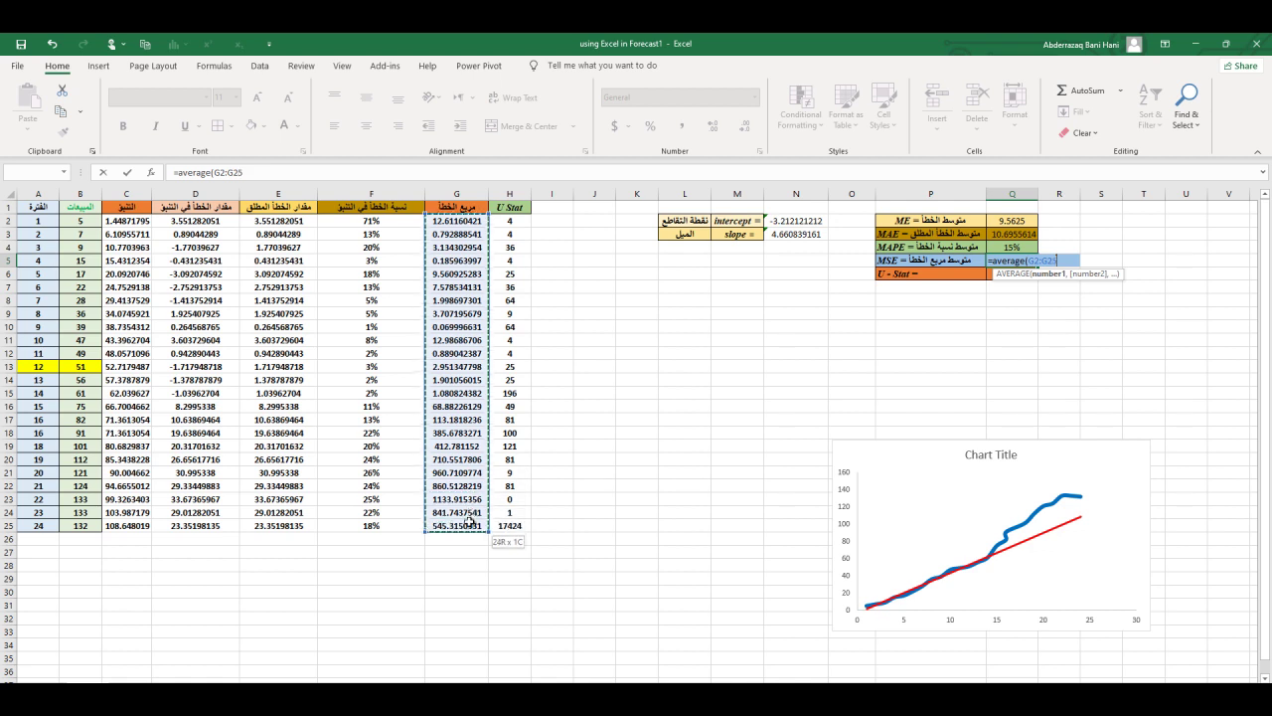
text())
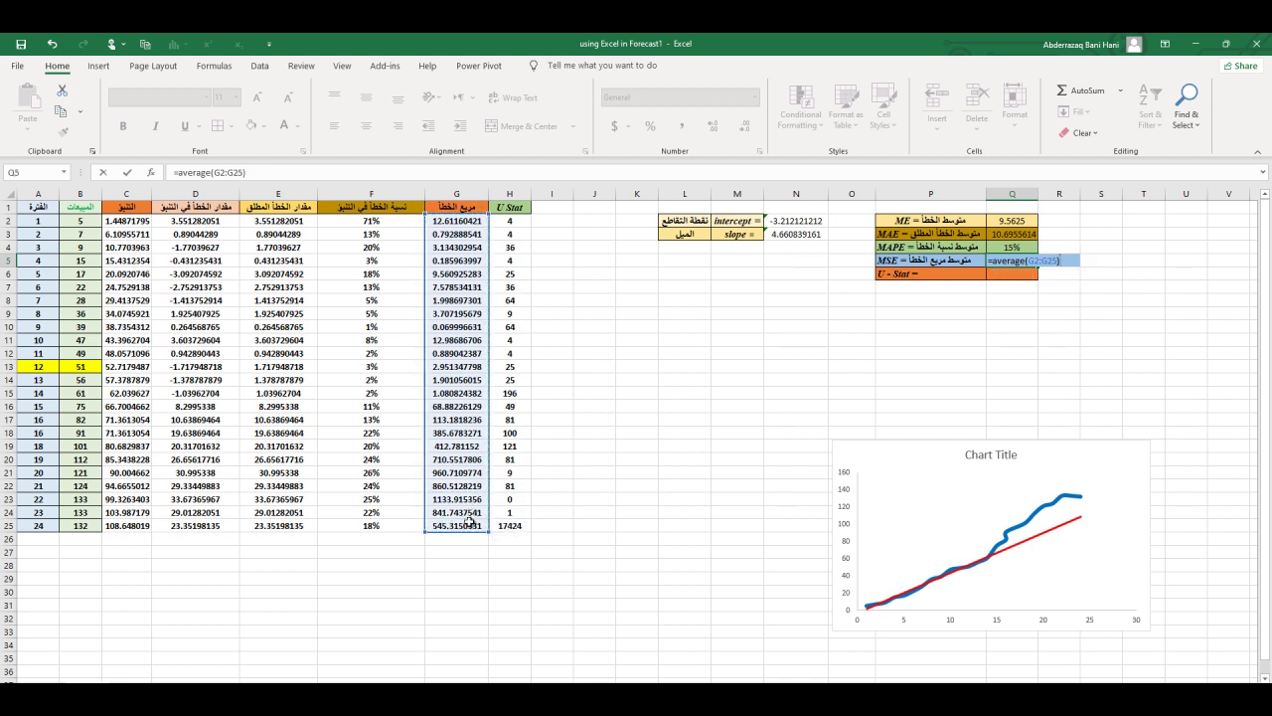
key(Return)
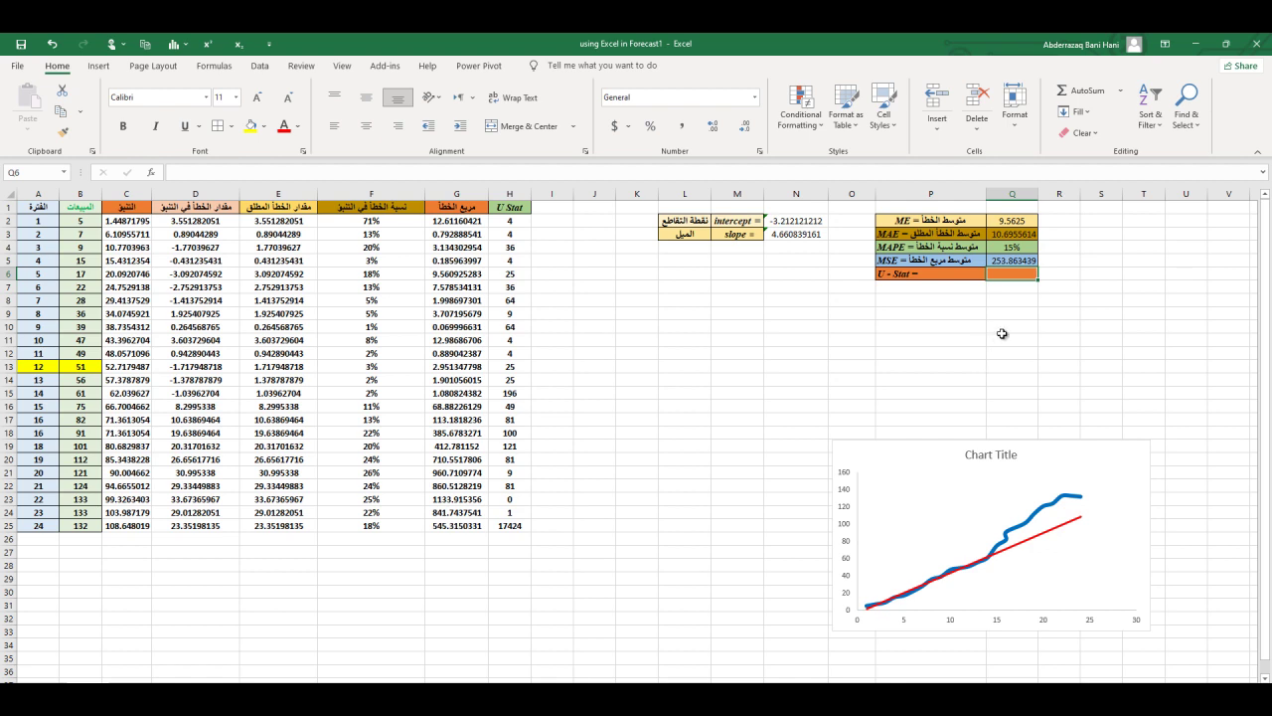
- Enter =sqrt(sum(G2:G25)/sum(H2:H25)) in Q6, accepting the added closing parenthesis, giving 0.57470216
text(=)
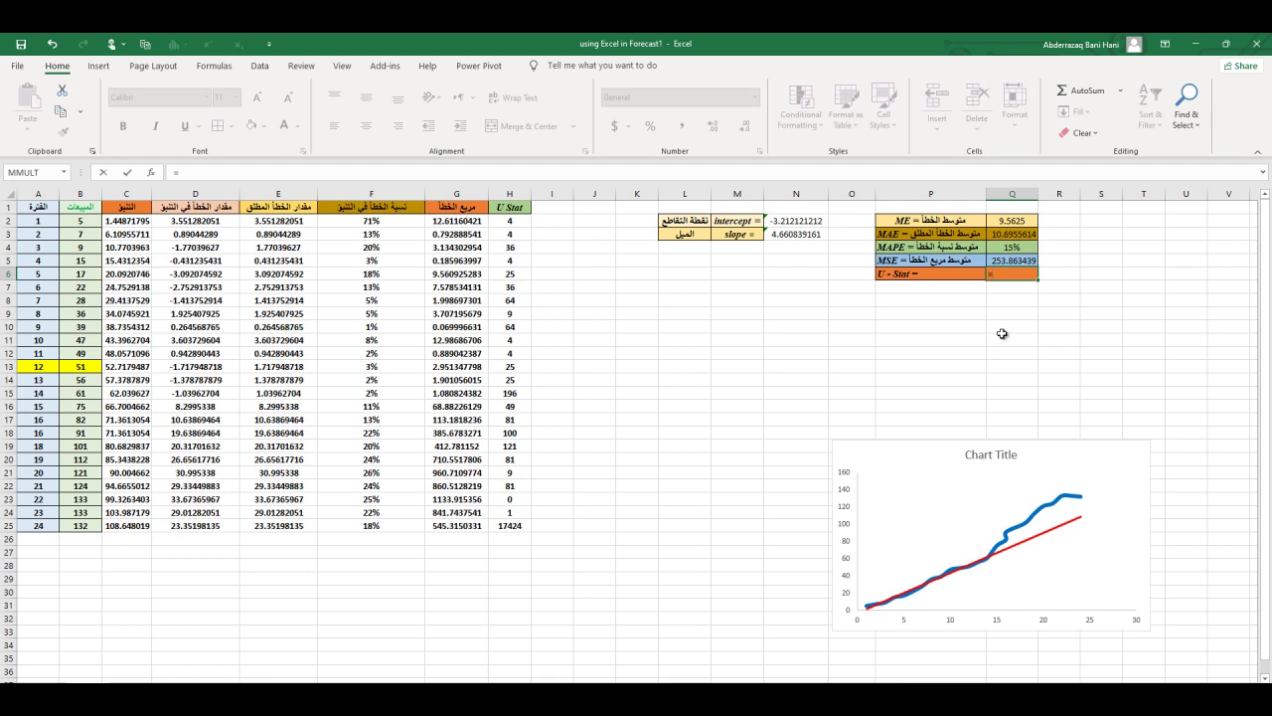
text(sqrt)
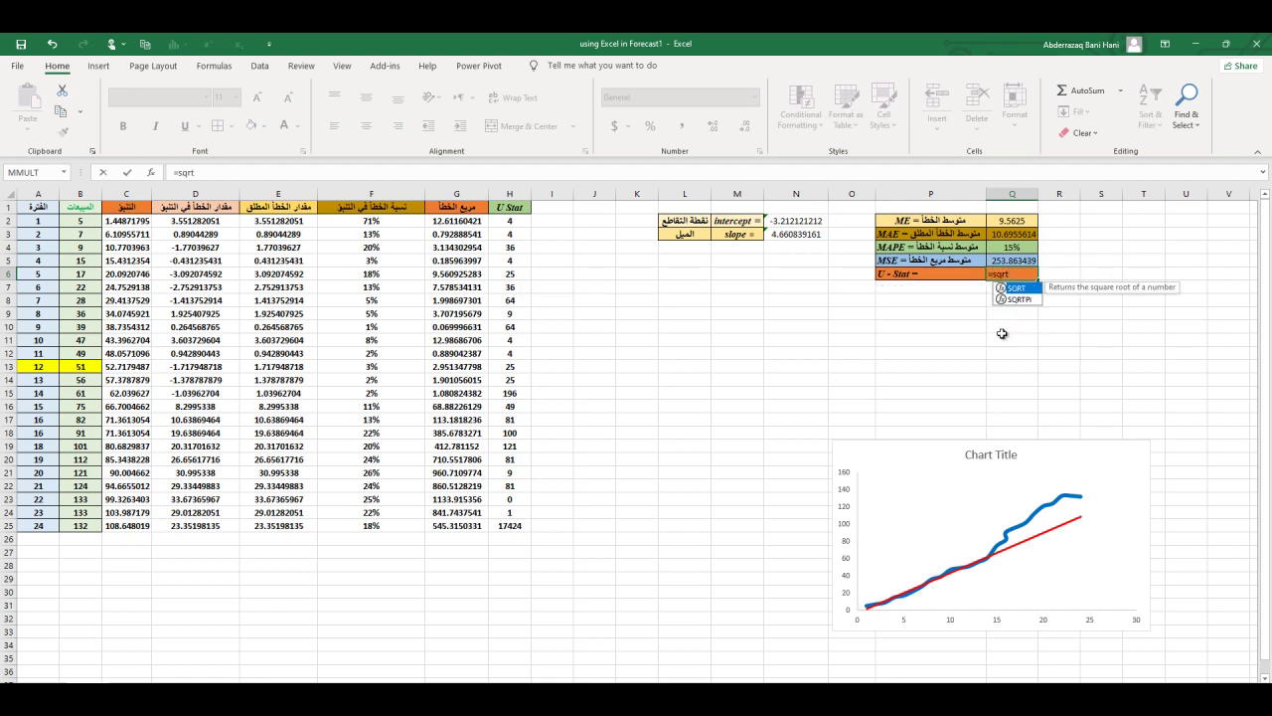
text(()
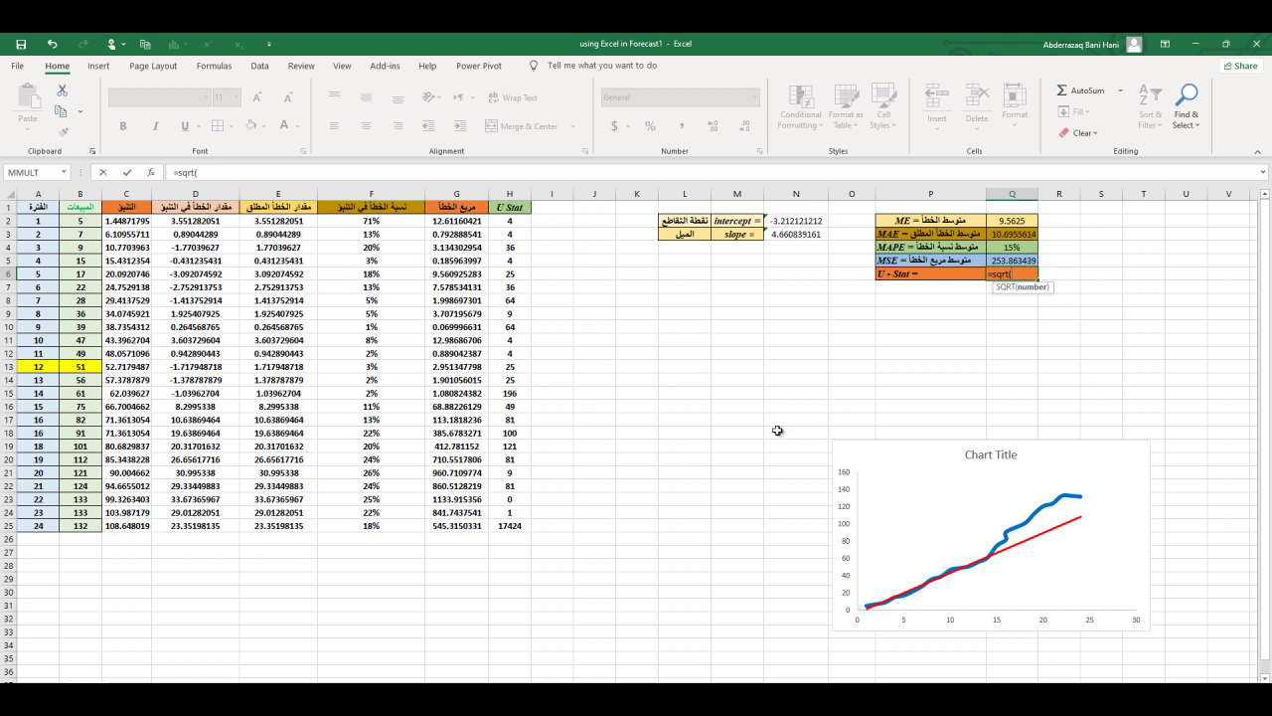
text(sum)
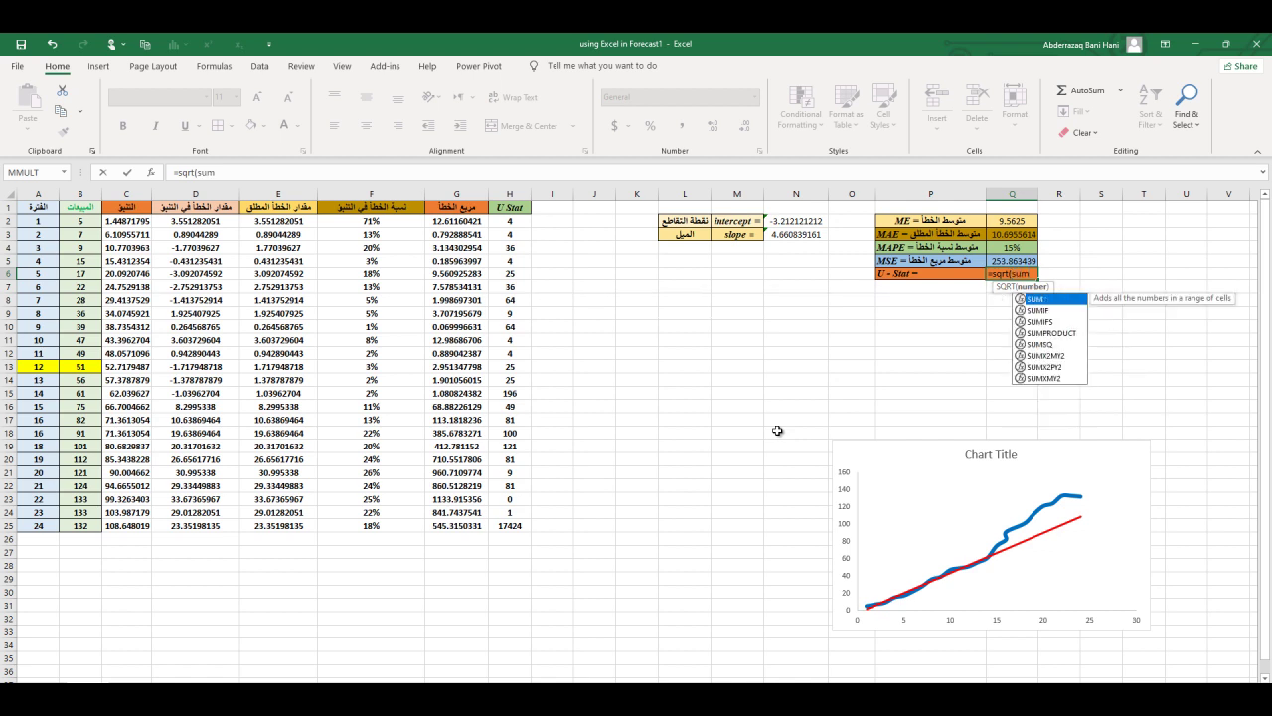
text(()
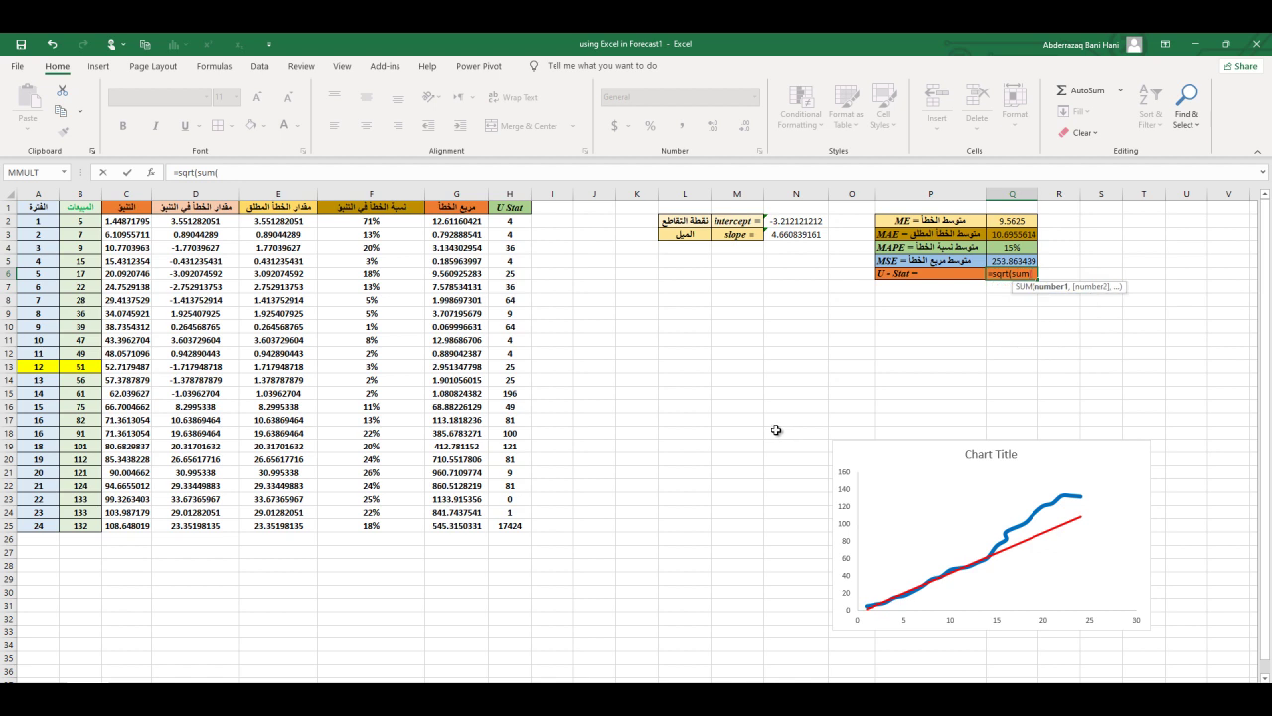
drag(464, 221, 462, 518)
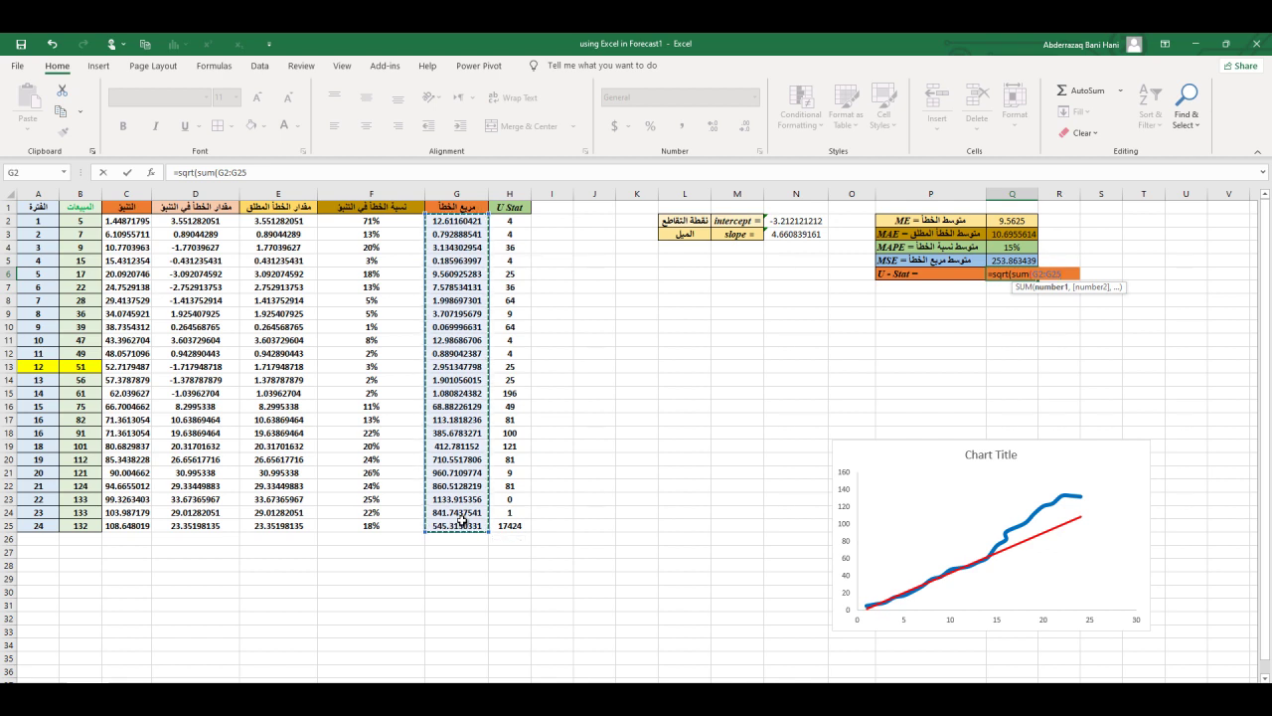
text()/)
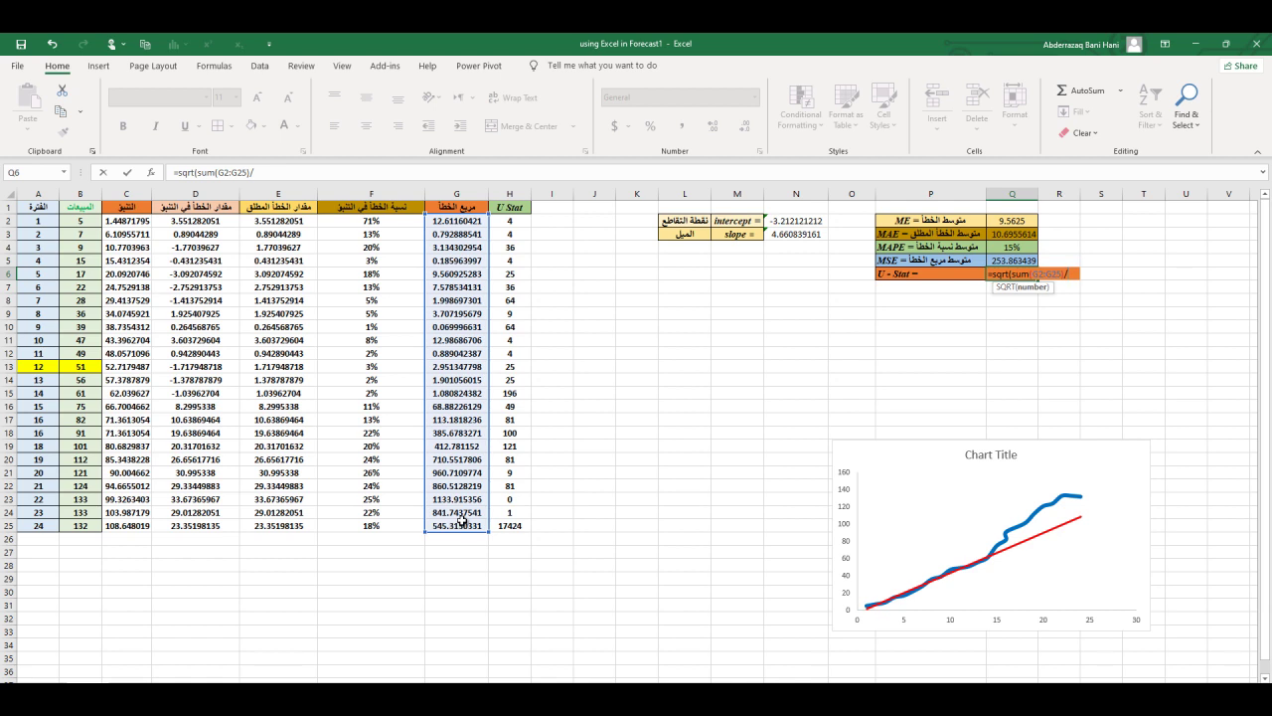
text(sum)
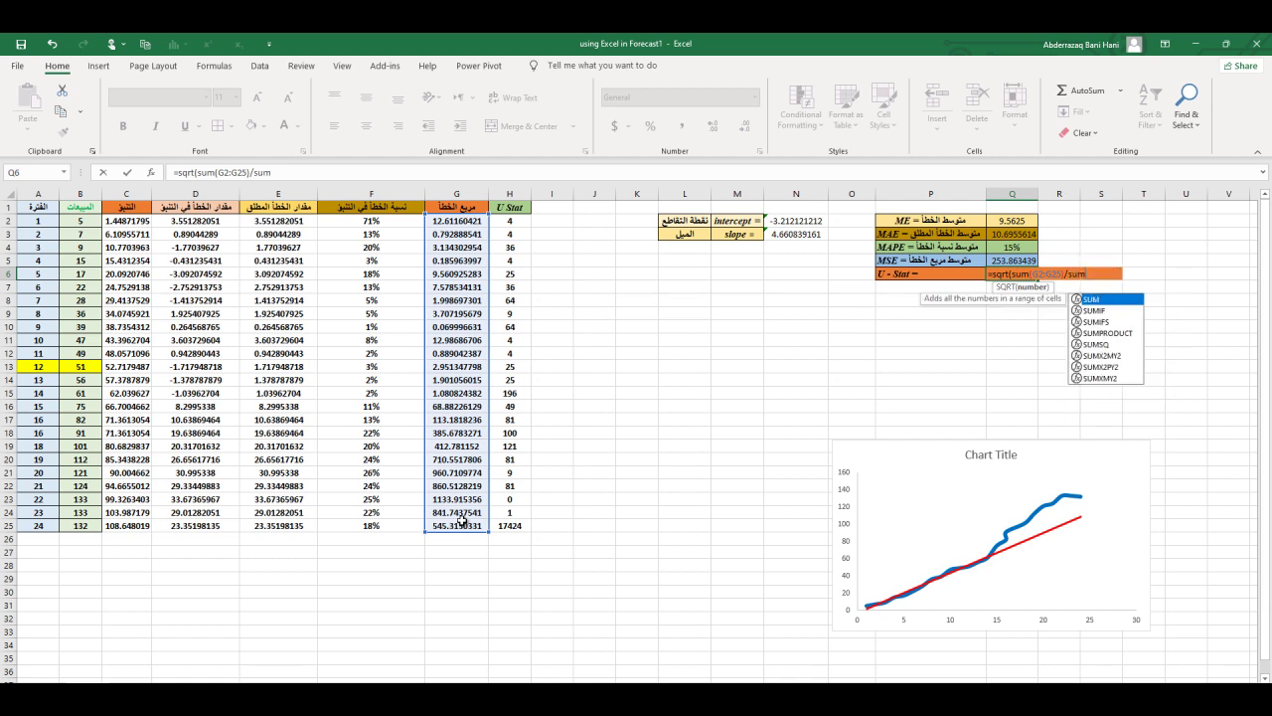
text(()
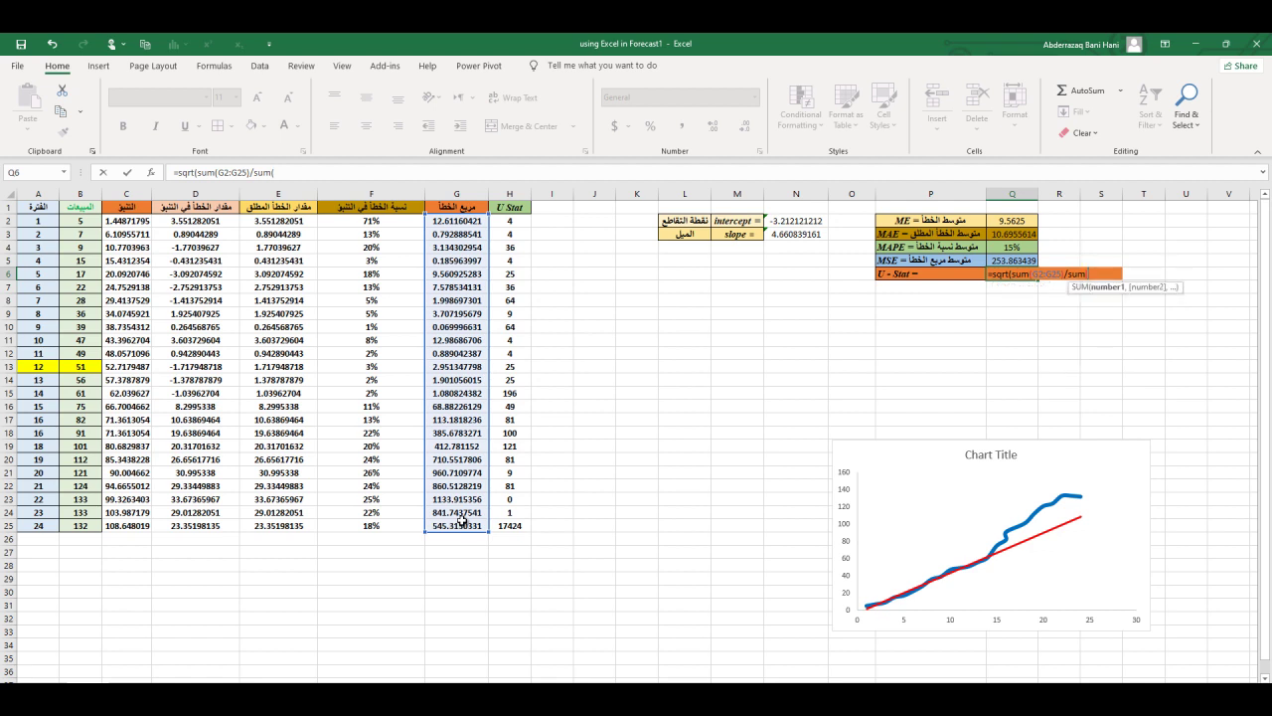
click(521, 222)
drag(521, 222, 518, 523)
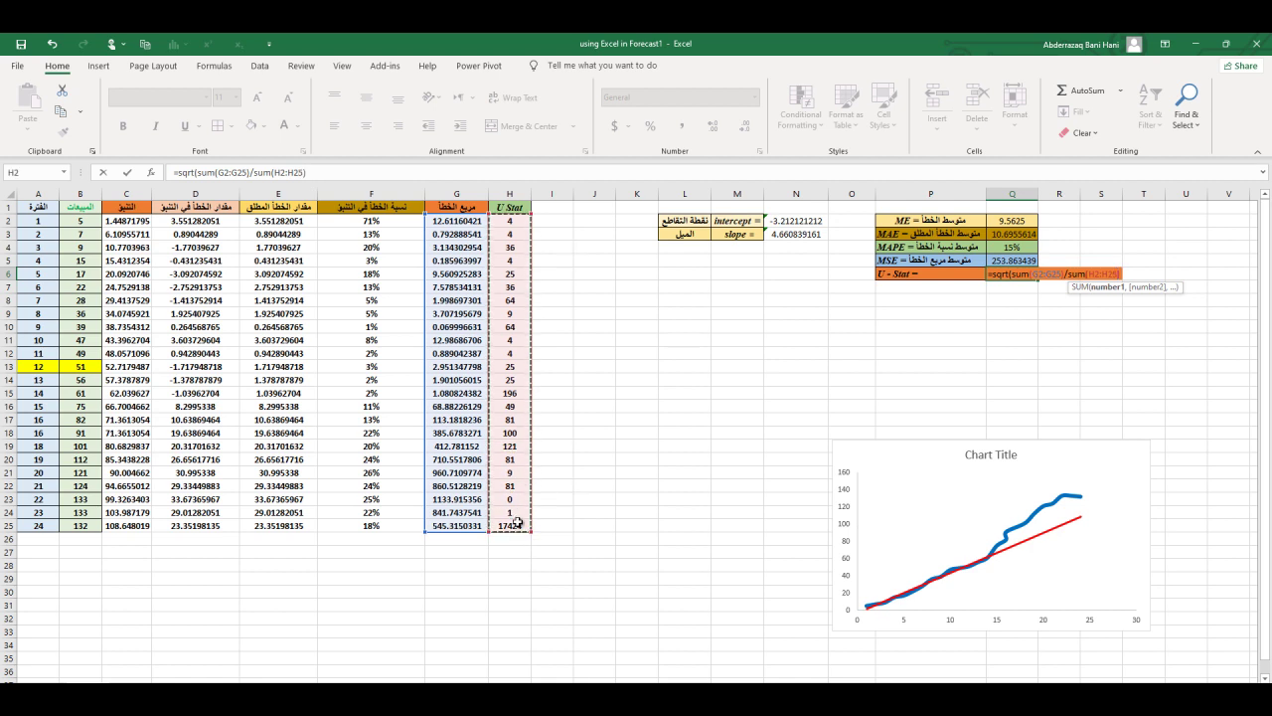
text())
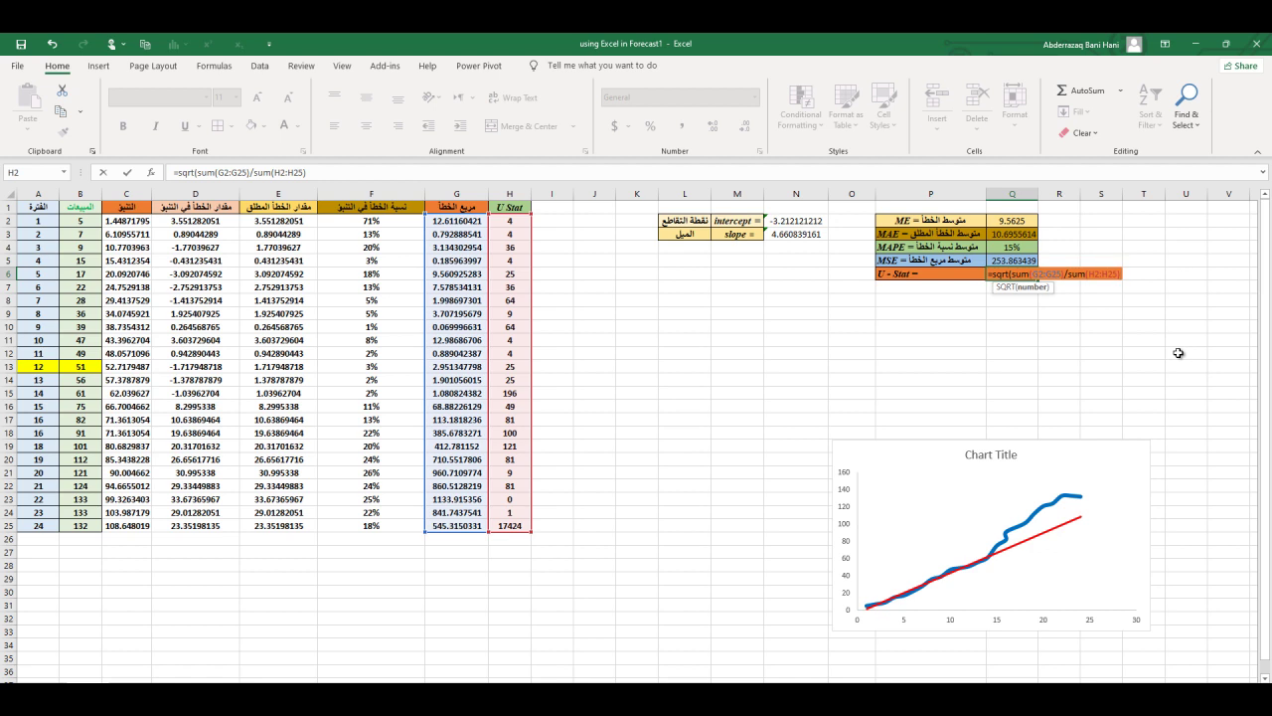
key(Return)
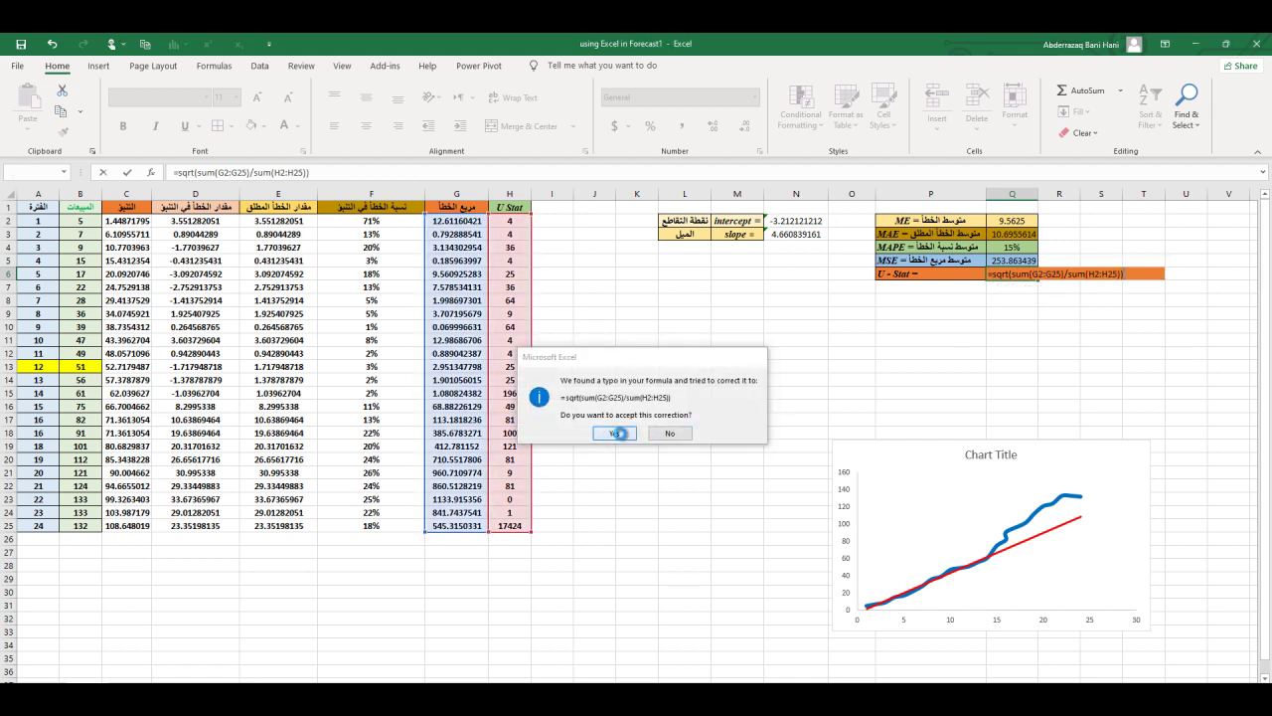
click(617, 433)
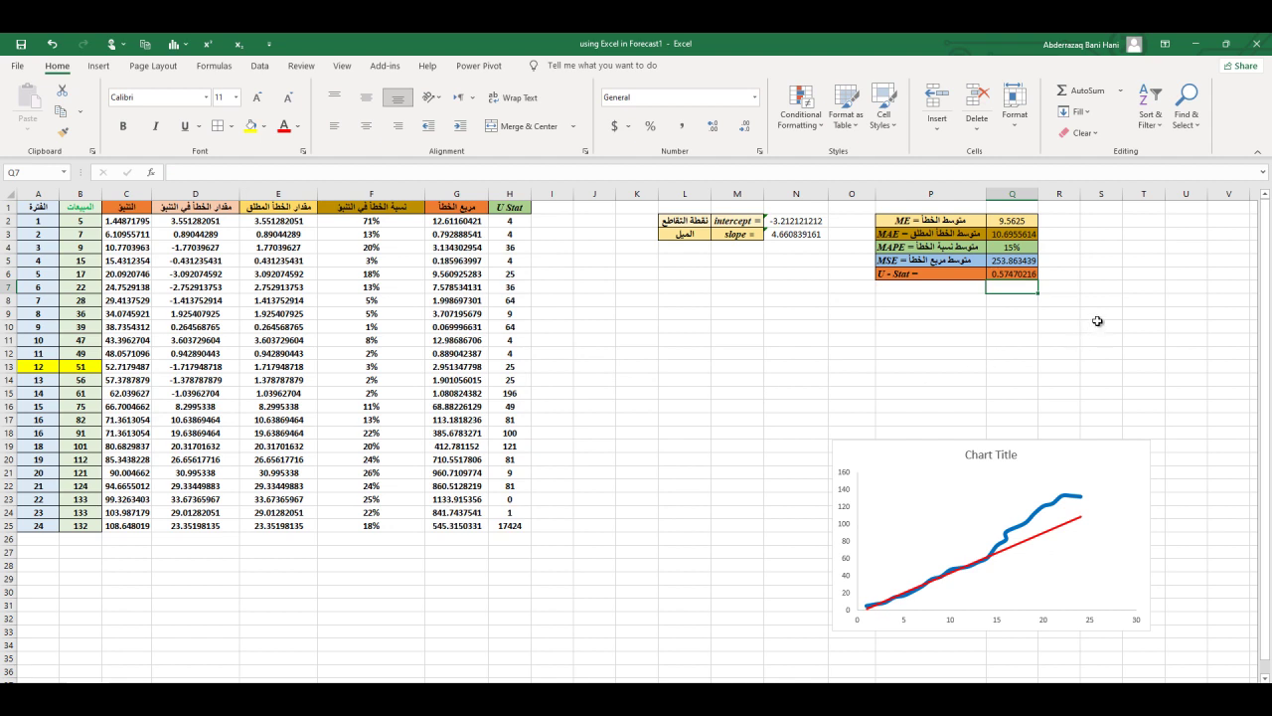